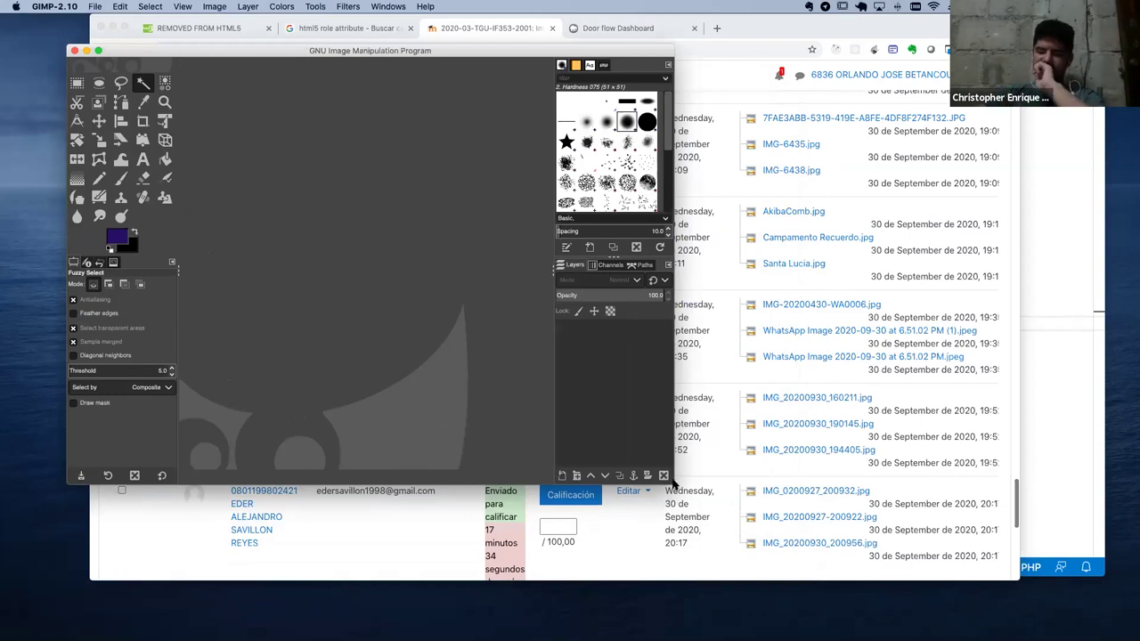
Drag the GIMP window's bottom-right corner outward so the empty workspace fills most of the screen
left_click_drag(674, 483, 1050, 603)
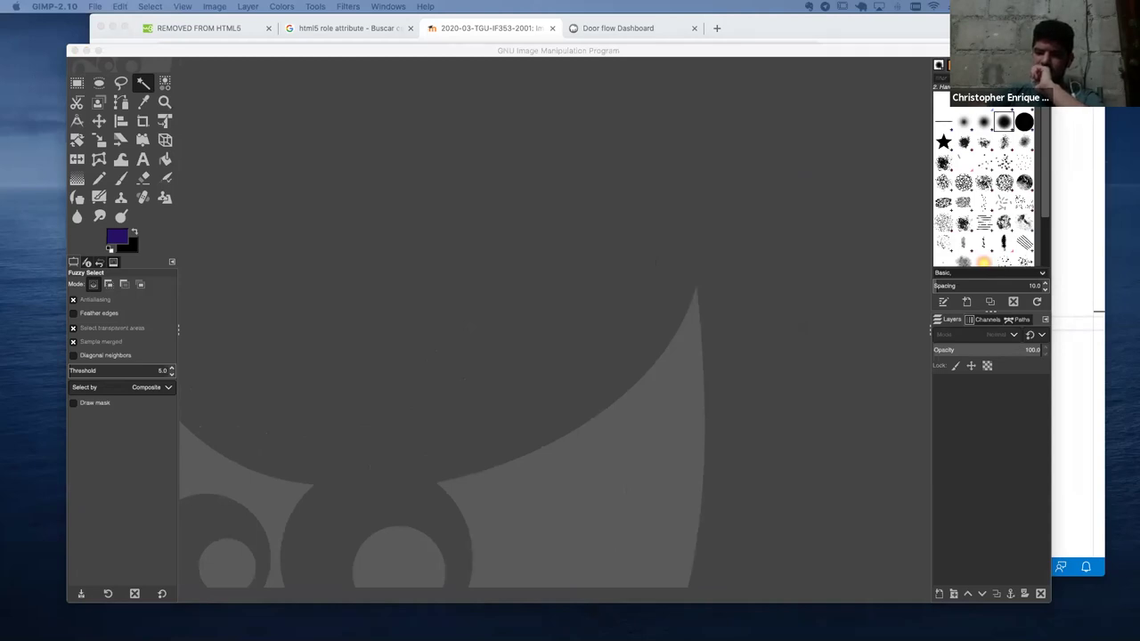
left_click(611, 254)
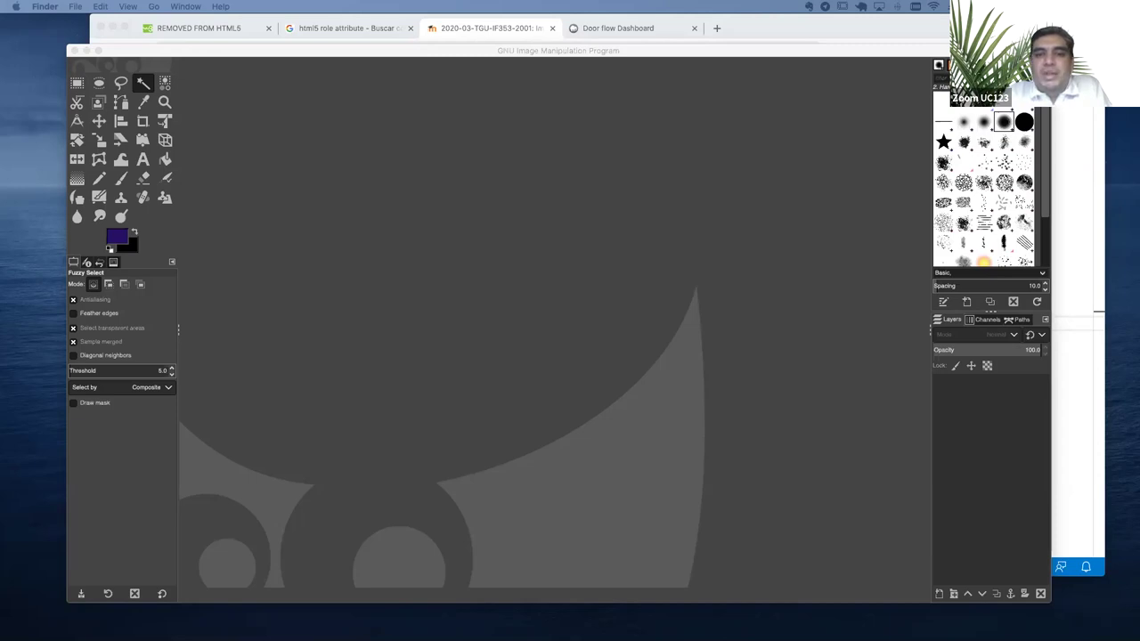
Open 0o1a5615-1755.jpg in GIMP by dropping it from Finder onto the canvas
left_click_drag(79, 245, 401, 183)
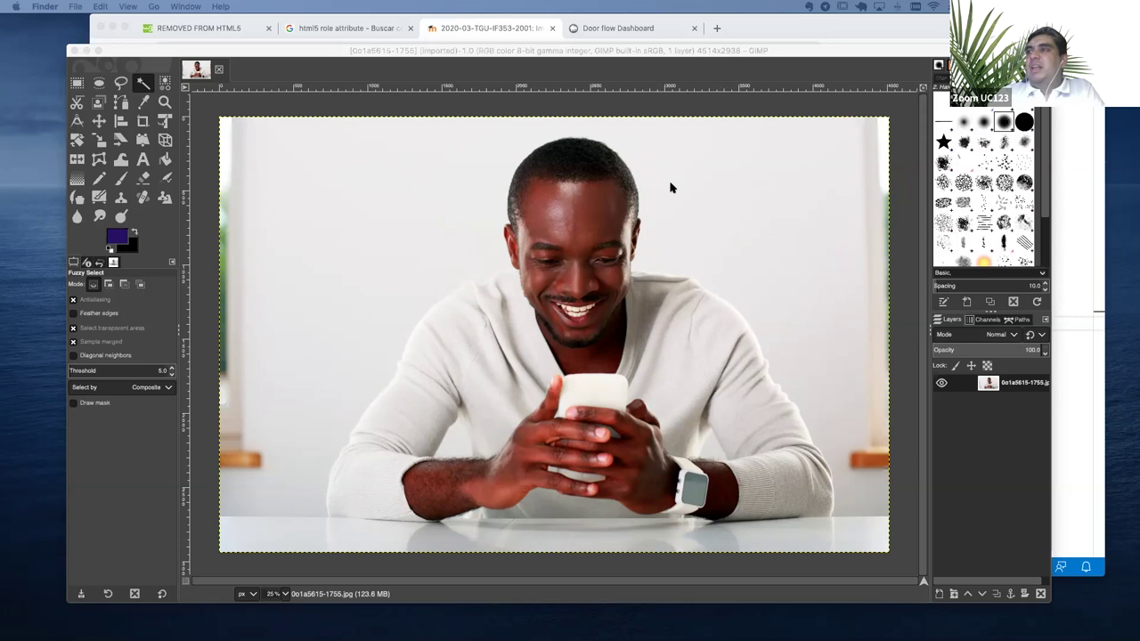
Calculate 4514 * 2938 / 1024 / 1024 in Spotlight (about 12.65), then clear the field
key("super+space")
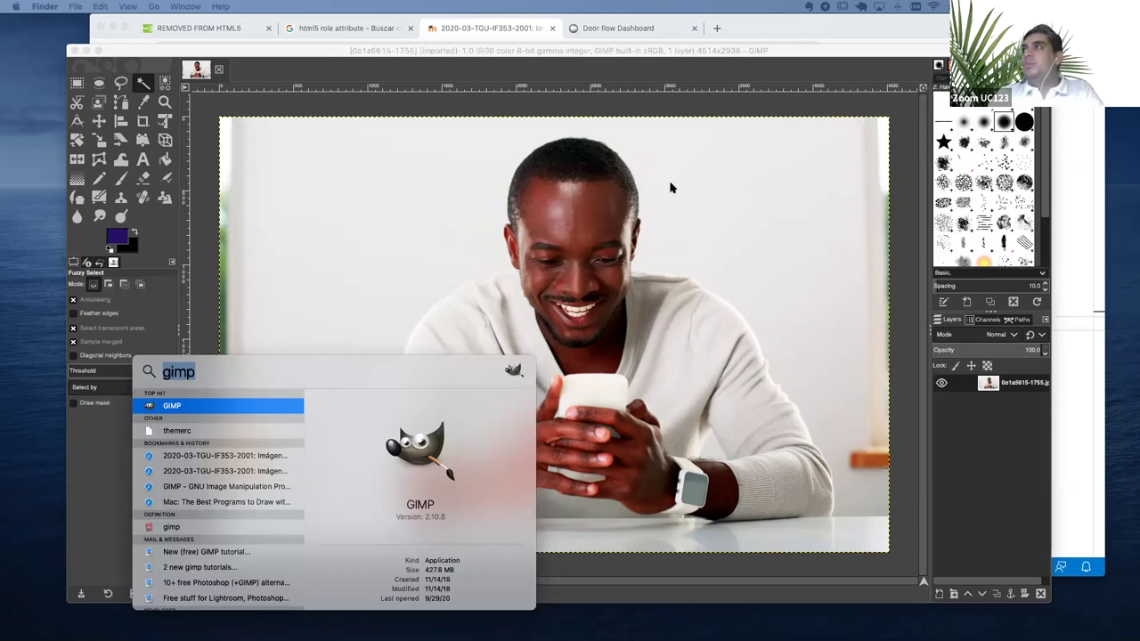
type("45")
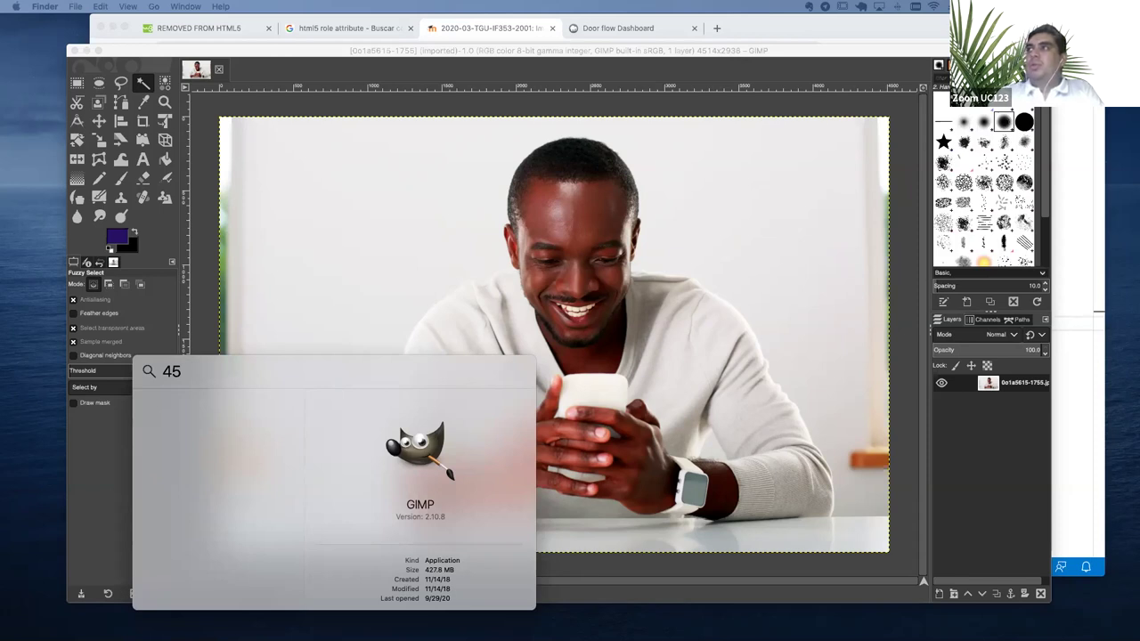
type("14 * 2938 ")
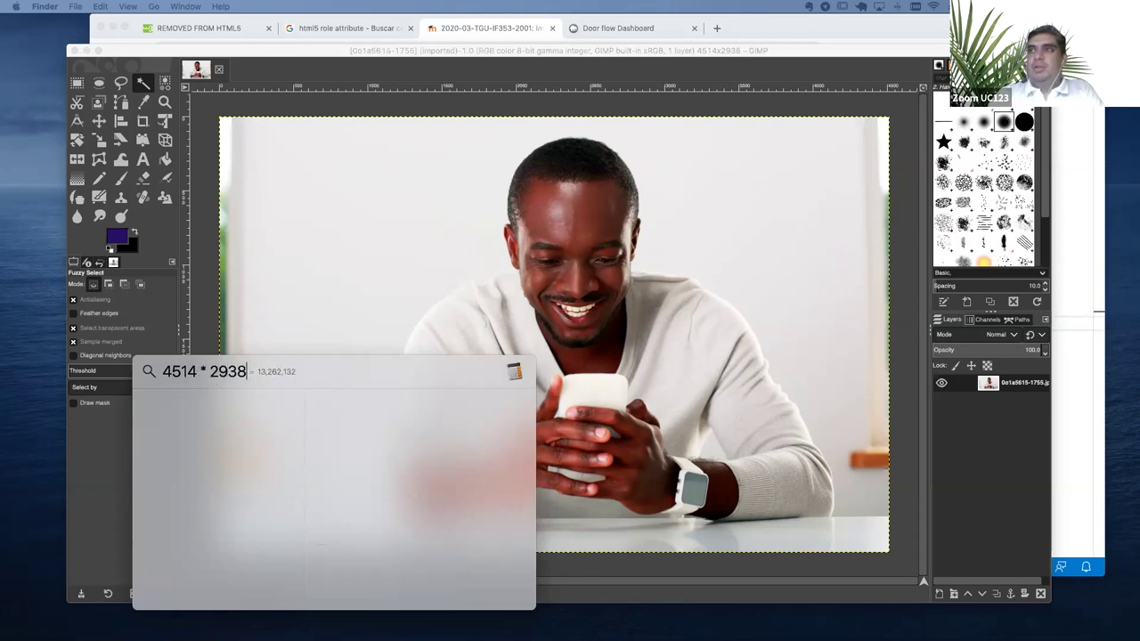
type("/ 1024 / 1024")
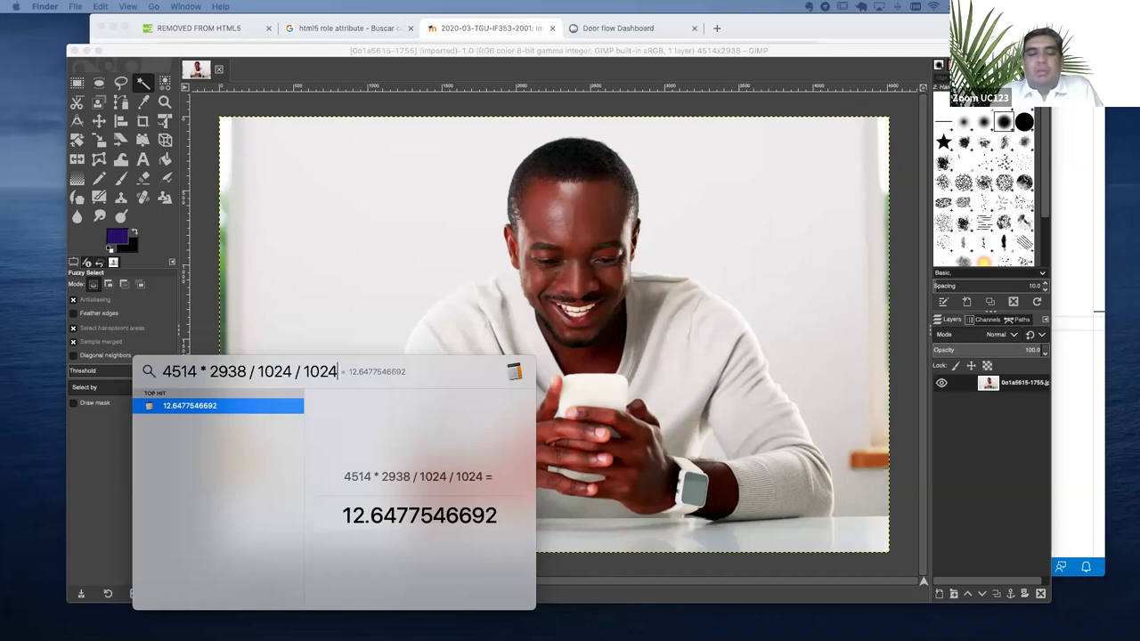
key("Escape")
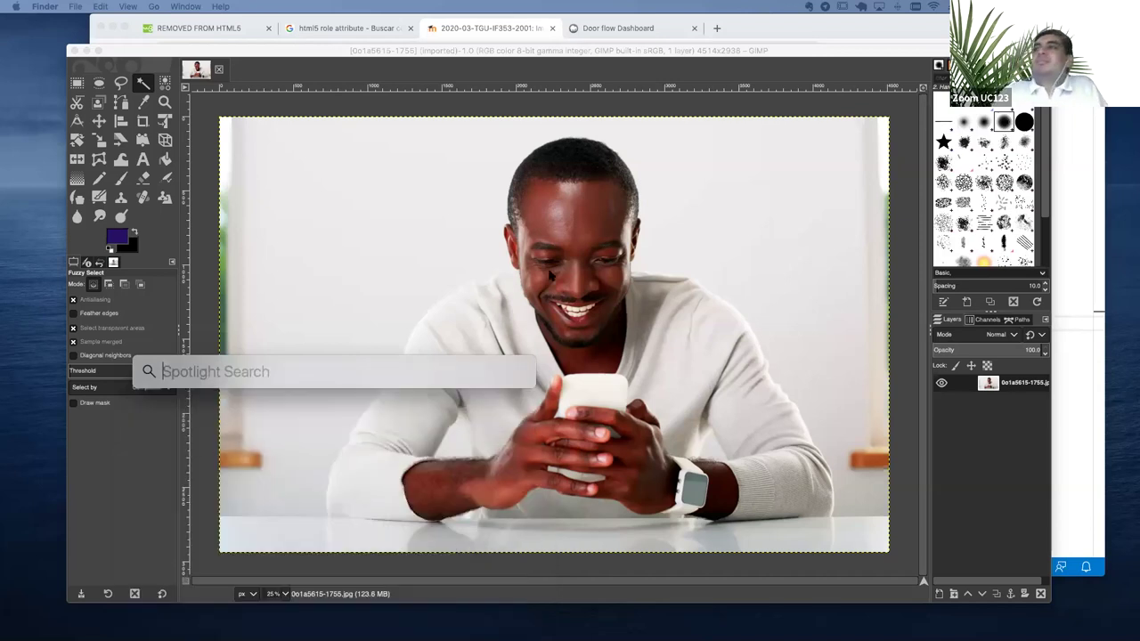
Dismiss the empty Spotlight search and return to GIMP
key("Escape")
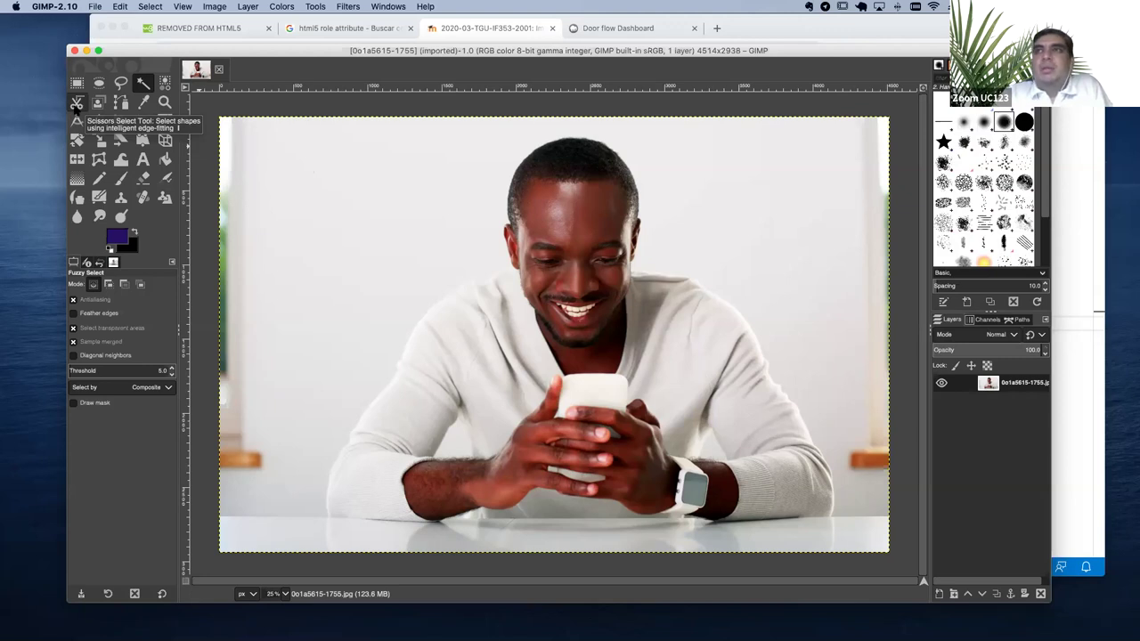
With Scissors Select, trace up the left sleeve from the table to the shoulder
left_click(77, 104)
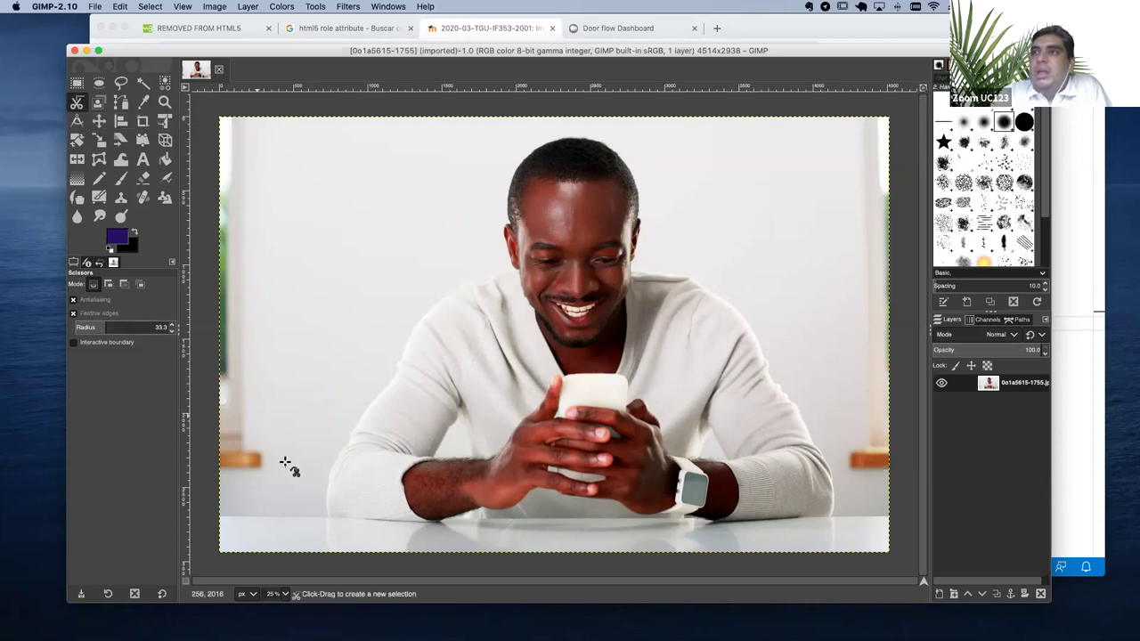
left_click(326, 504)
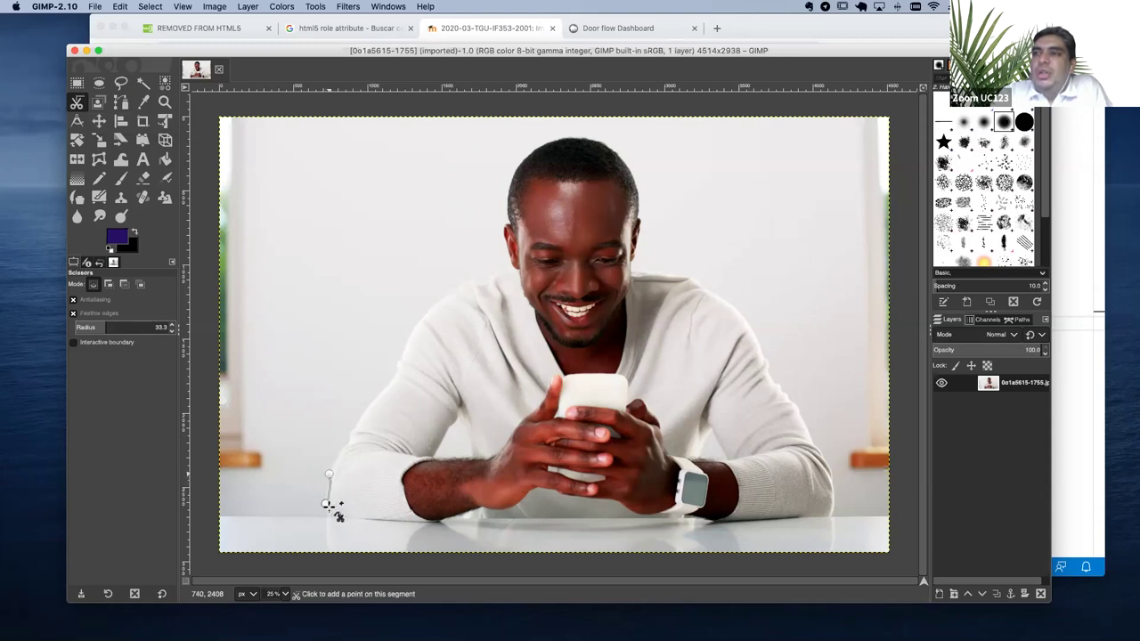
left_click(329, 473)
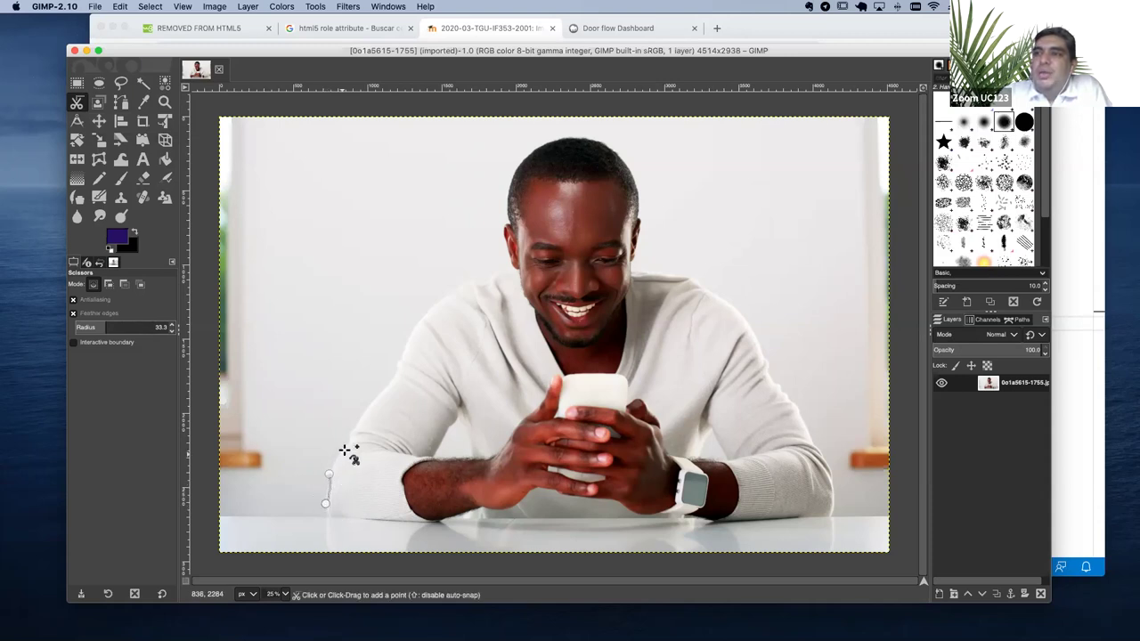
left_click(348, 443)
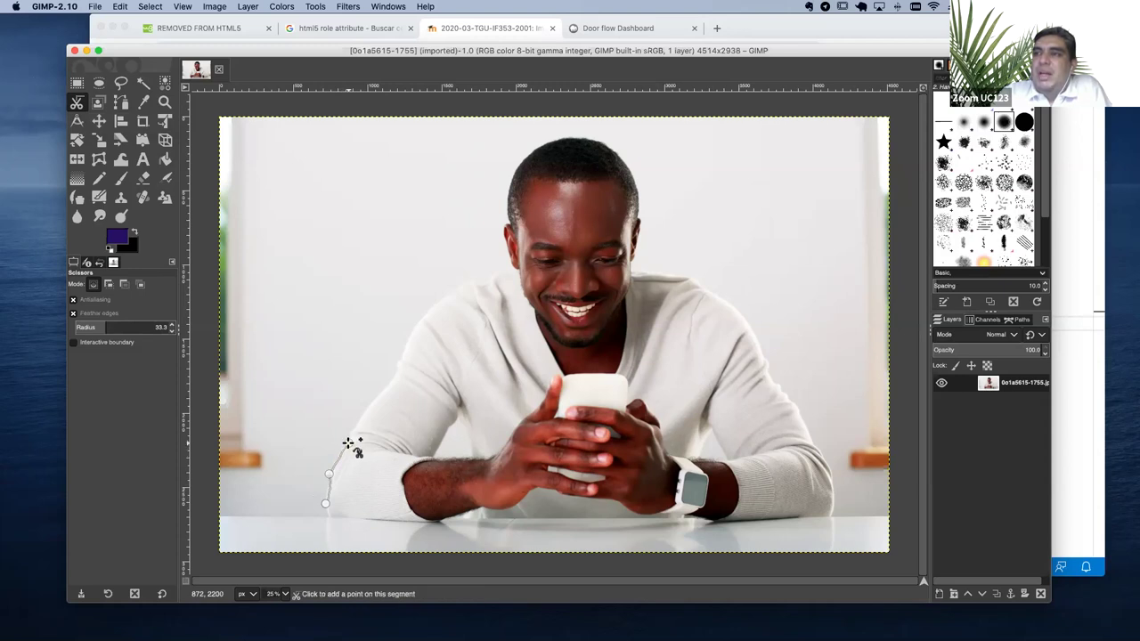
left_click(372, 401)
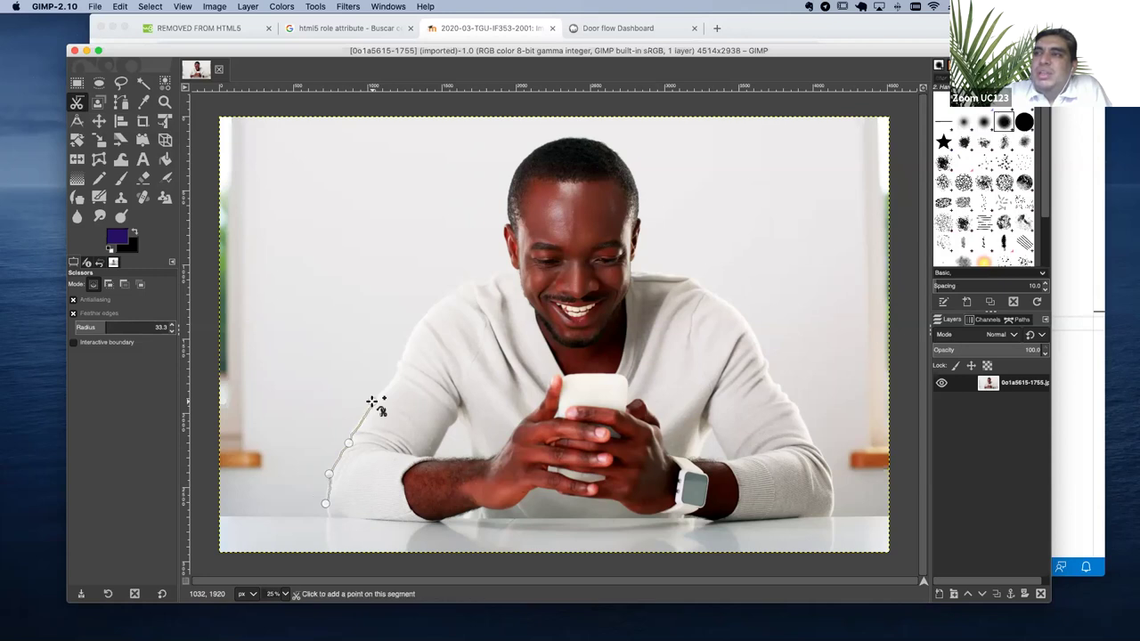
left_click(398, 371)
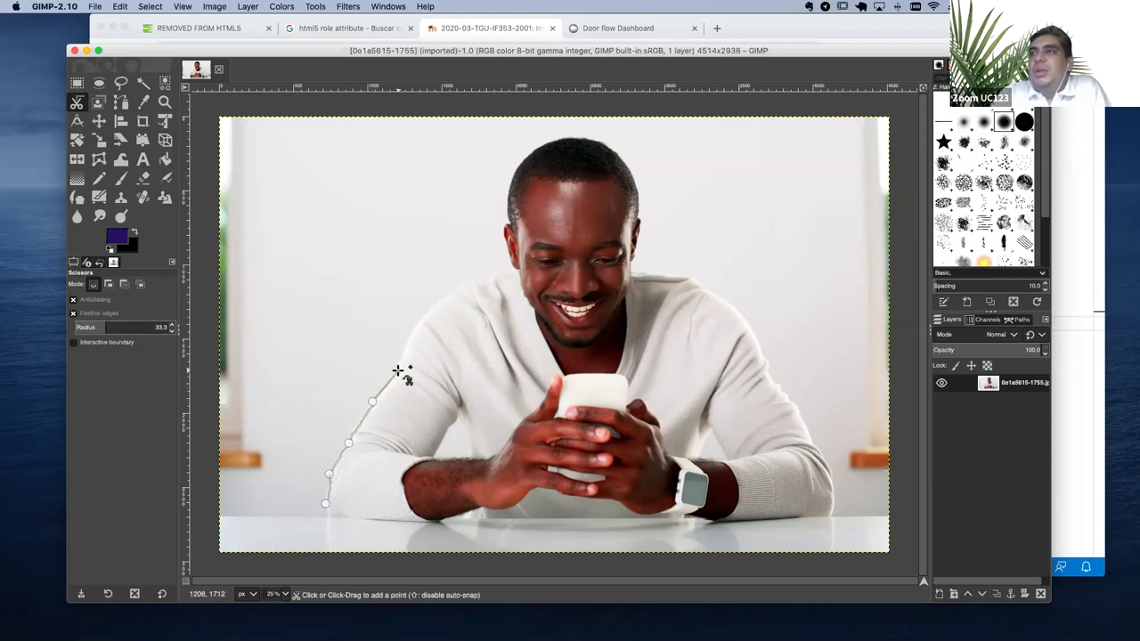
left_click(416, 327)
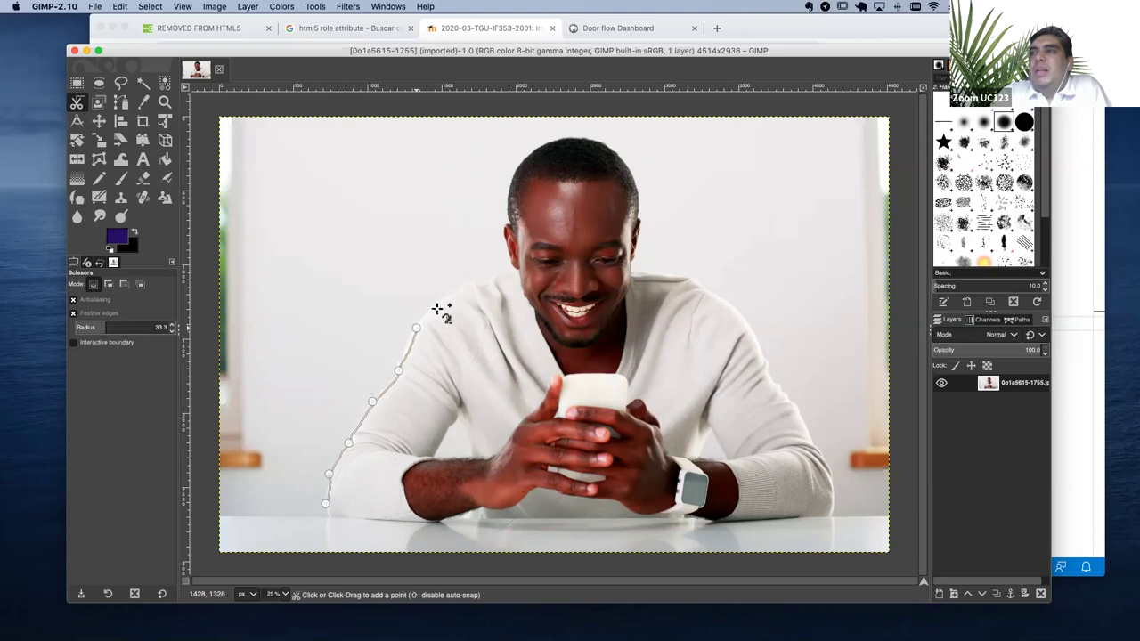
left_click(447, 295)
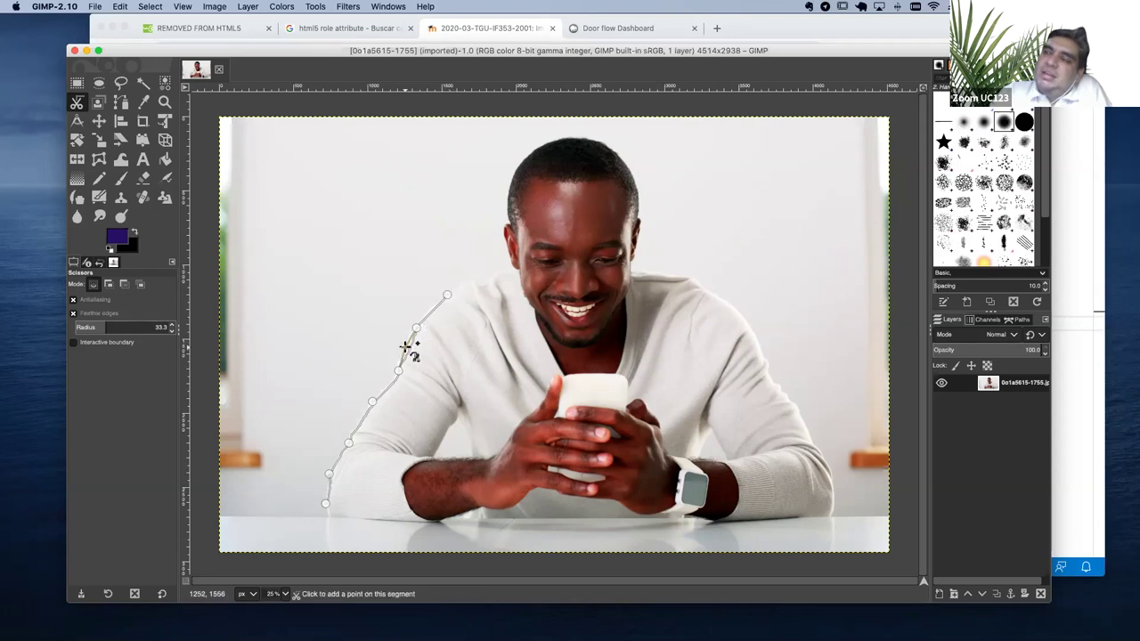
left_click(405, 346)
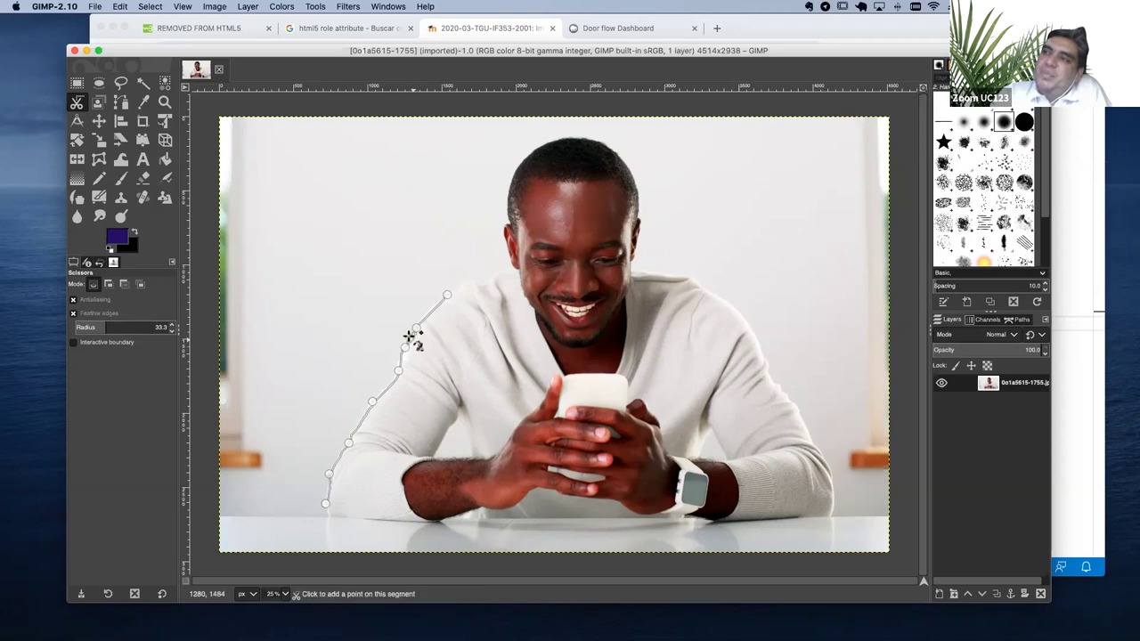
left_click(409, 336)
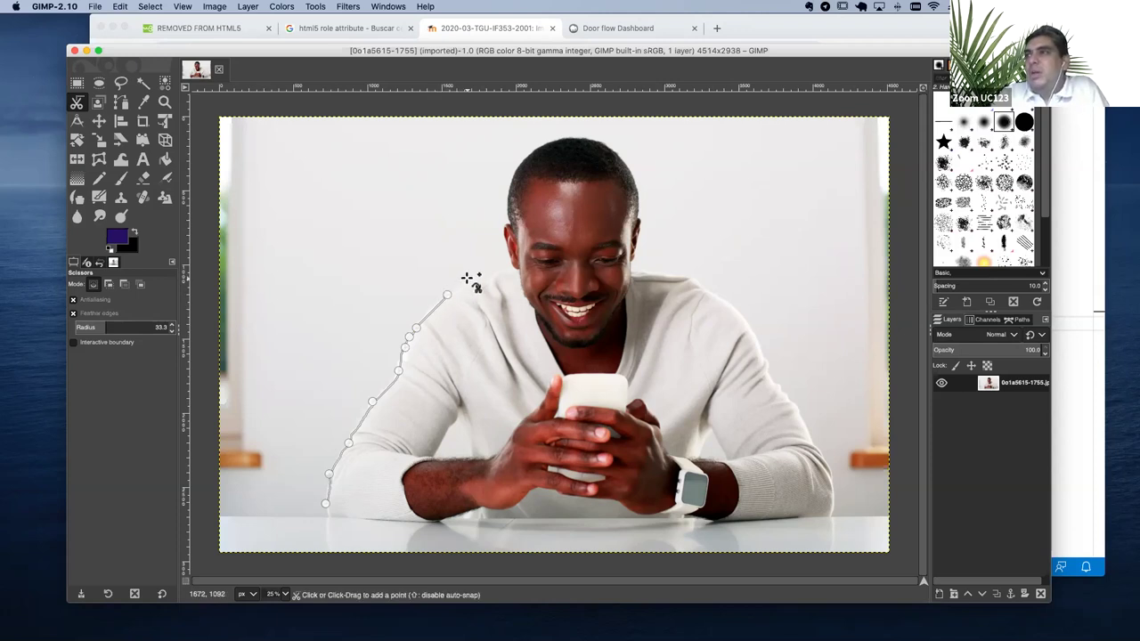
Continue the outline across the shoulder, up the neck and over the top of the hair
left_click(468, 278)
left_click(481, 283)
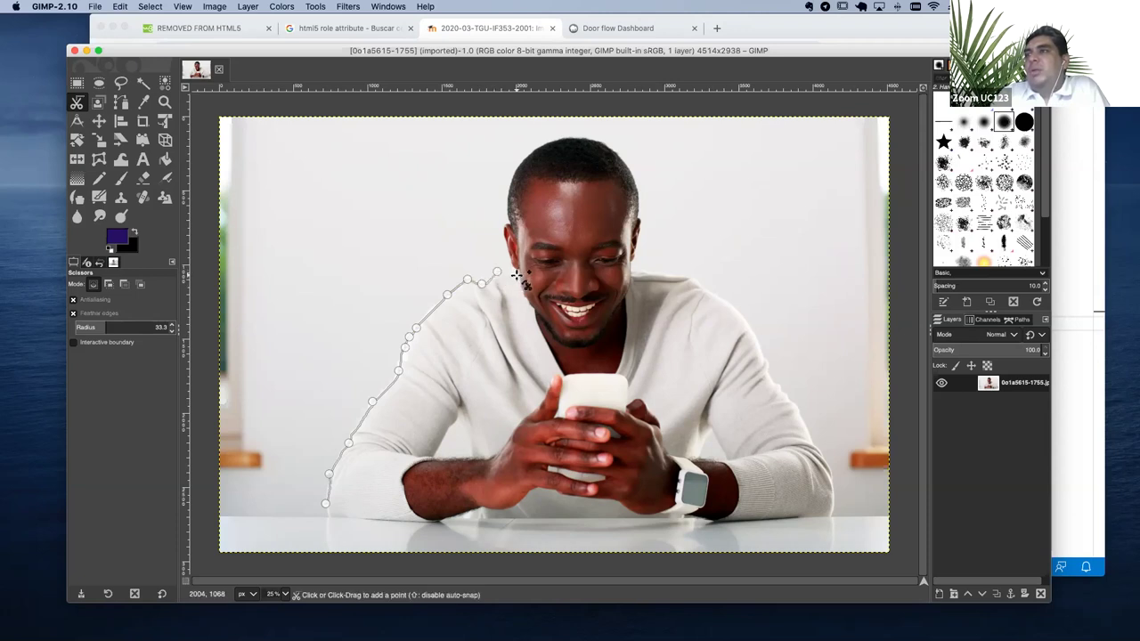
left_click(517, 274)
left_click(511, 261)
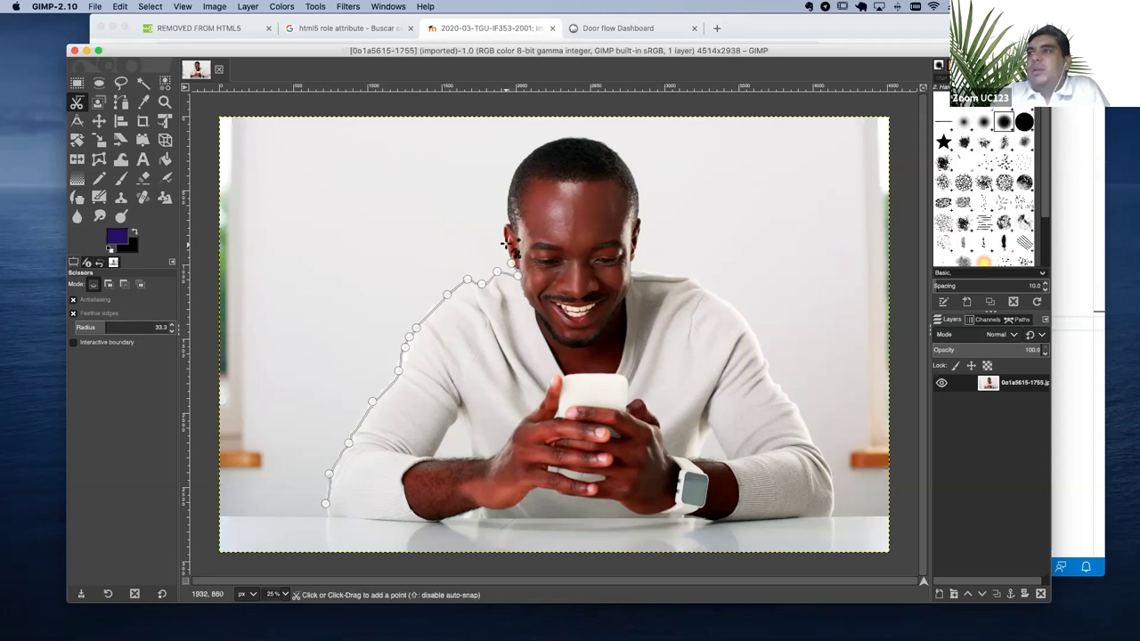
left_click(504, 223)
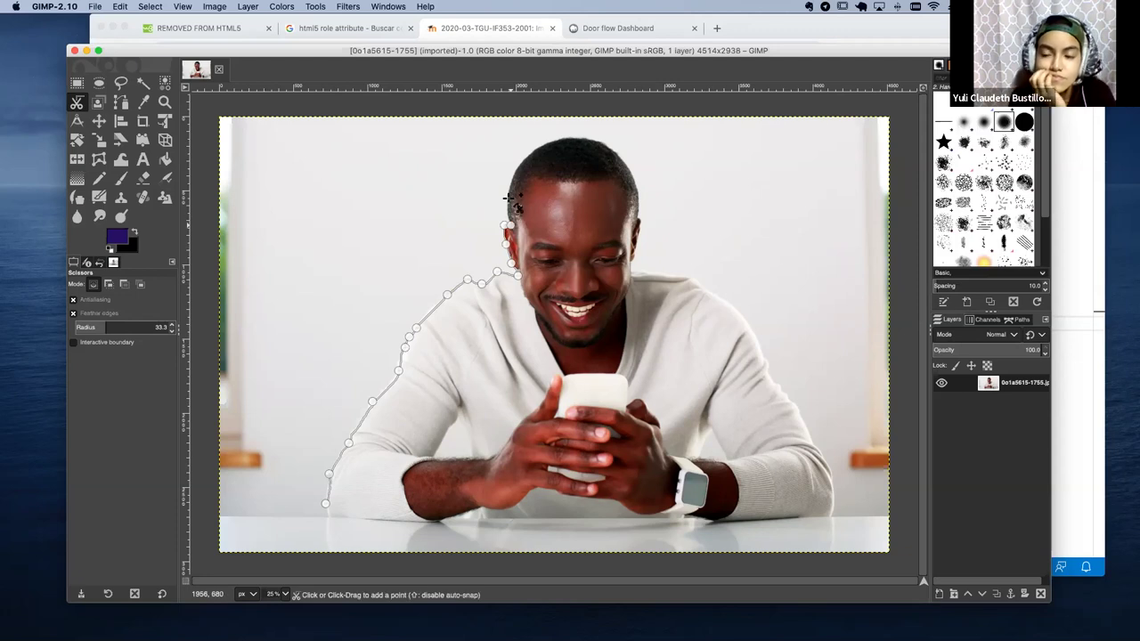
left_click(508, 198)
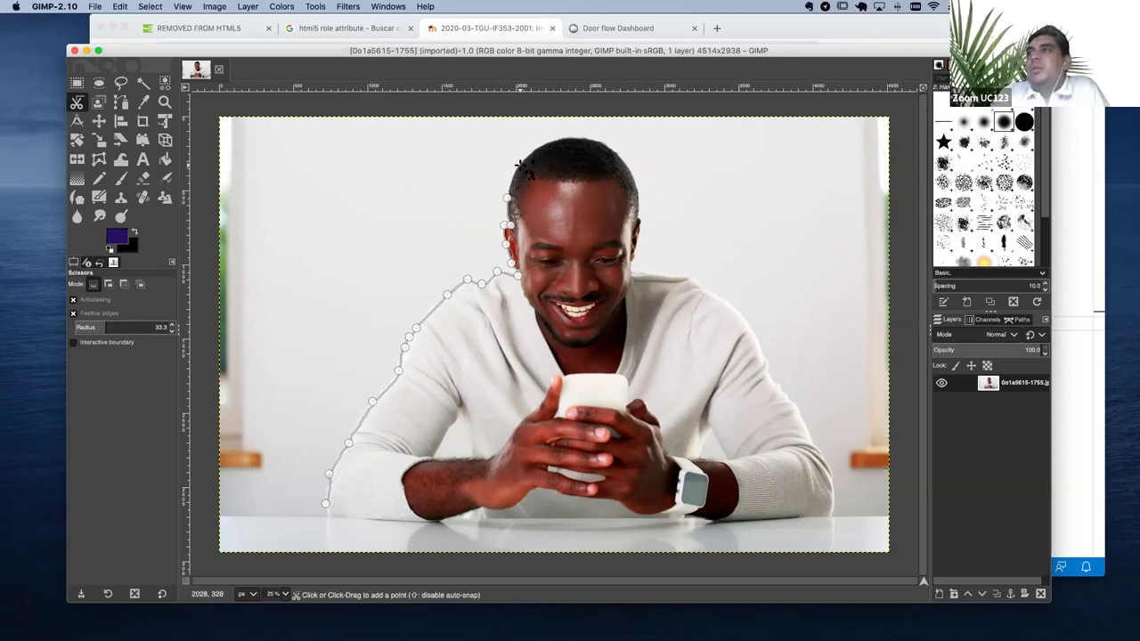
left_click(549, 142)
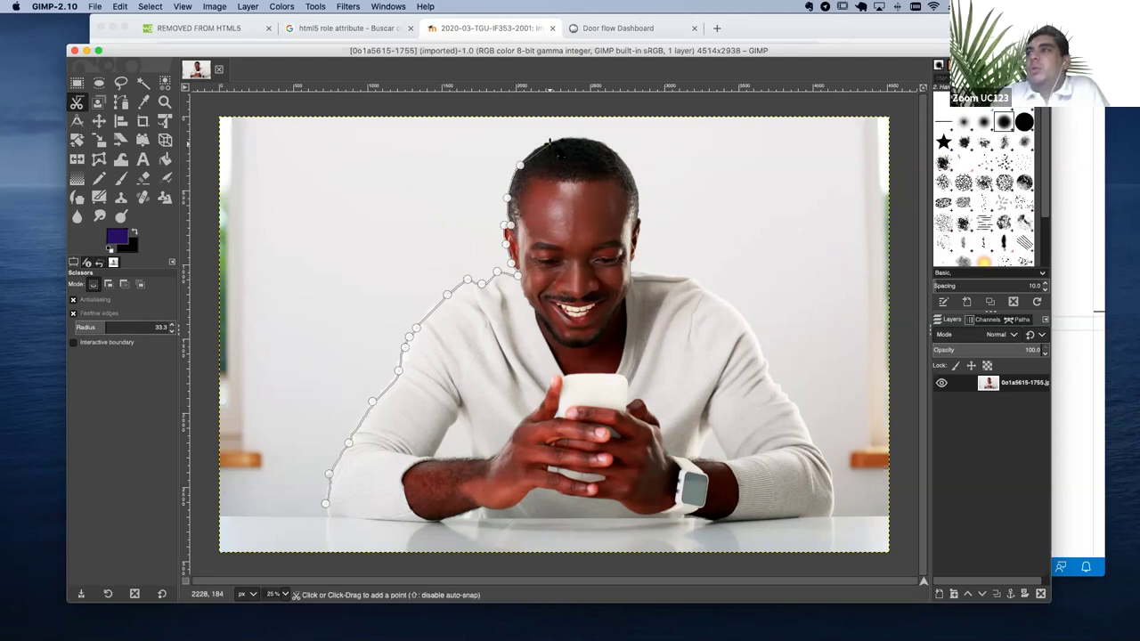
left_click(589, 137)
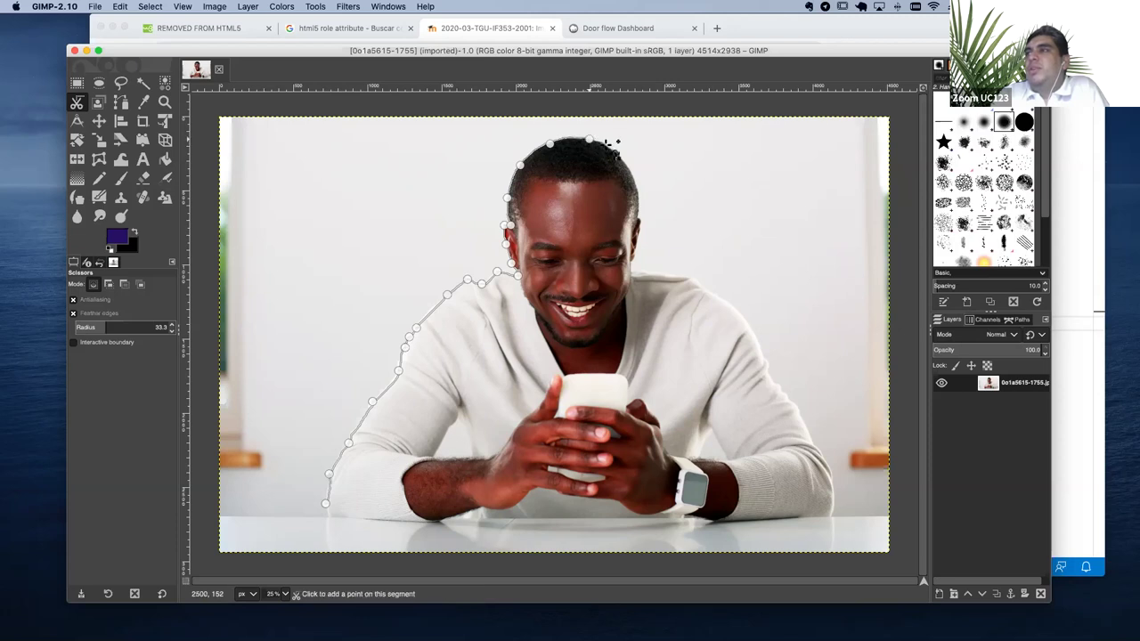
left_click(619, 156)
left_click(634, 179)
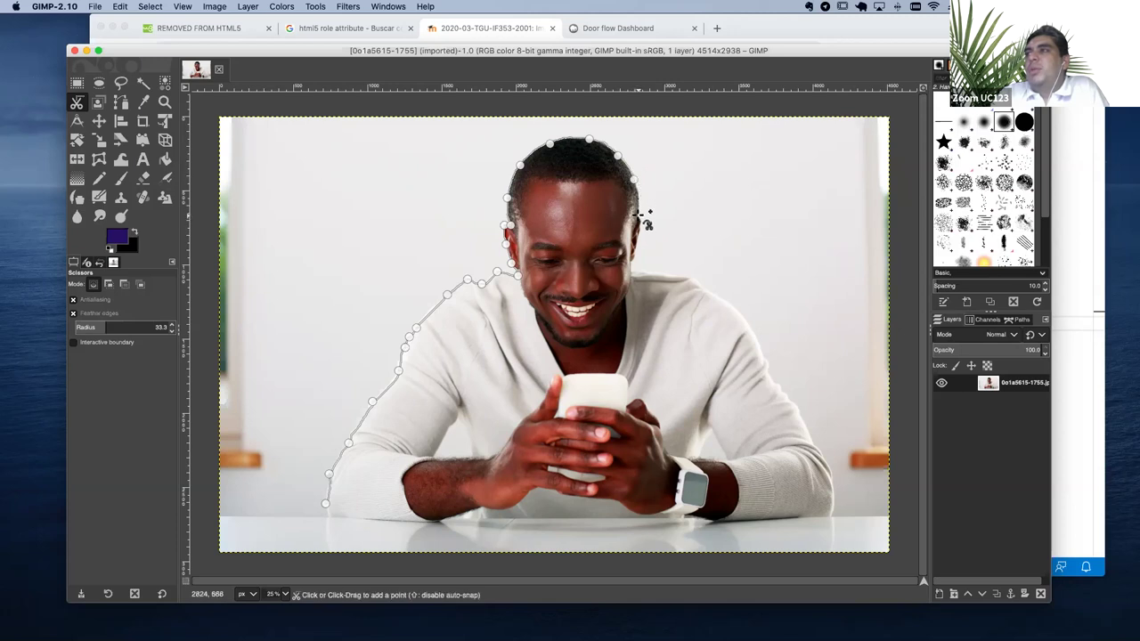
left_click(638, 218)
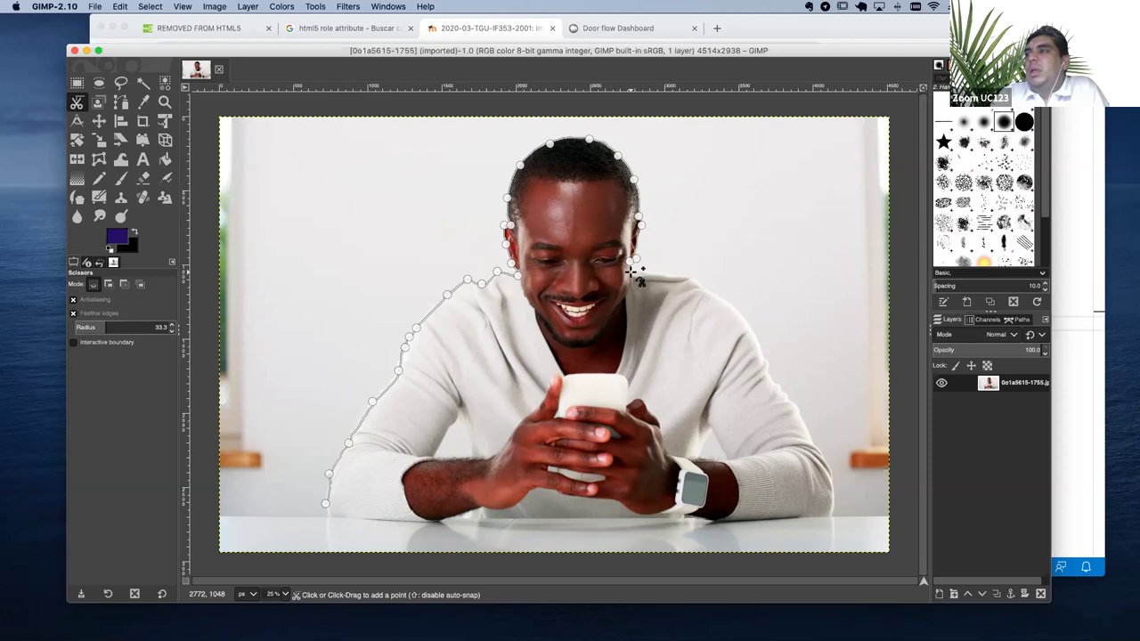
Trace the outline down the right shoulder and arm toward the elbow
left_click(687, 276)
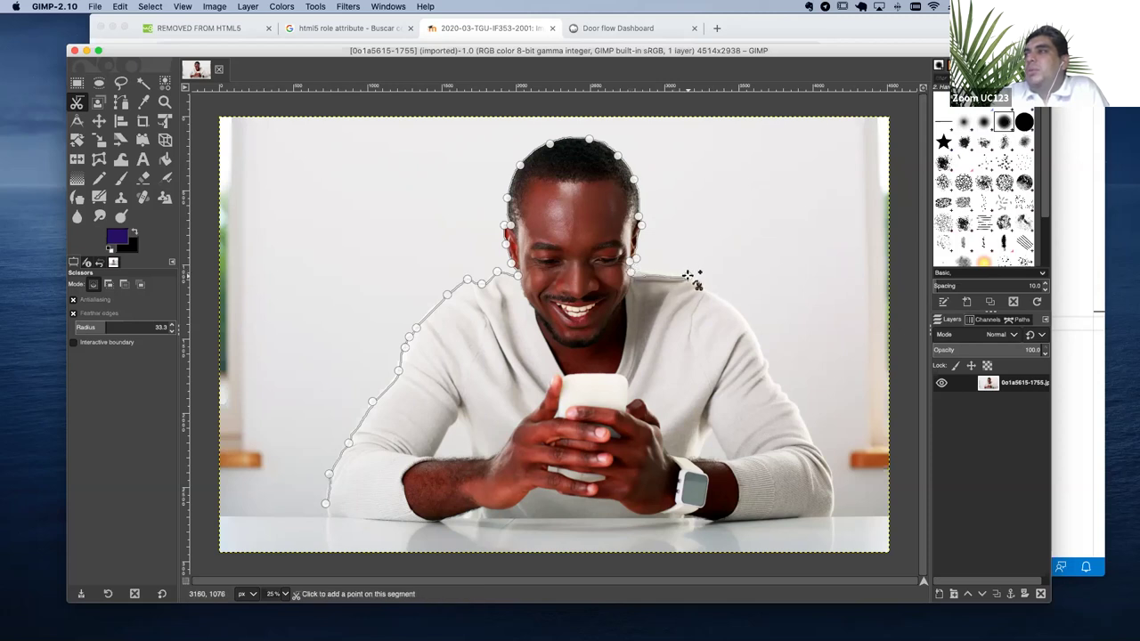
left_click(728, 303)
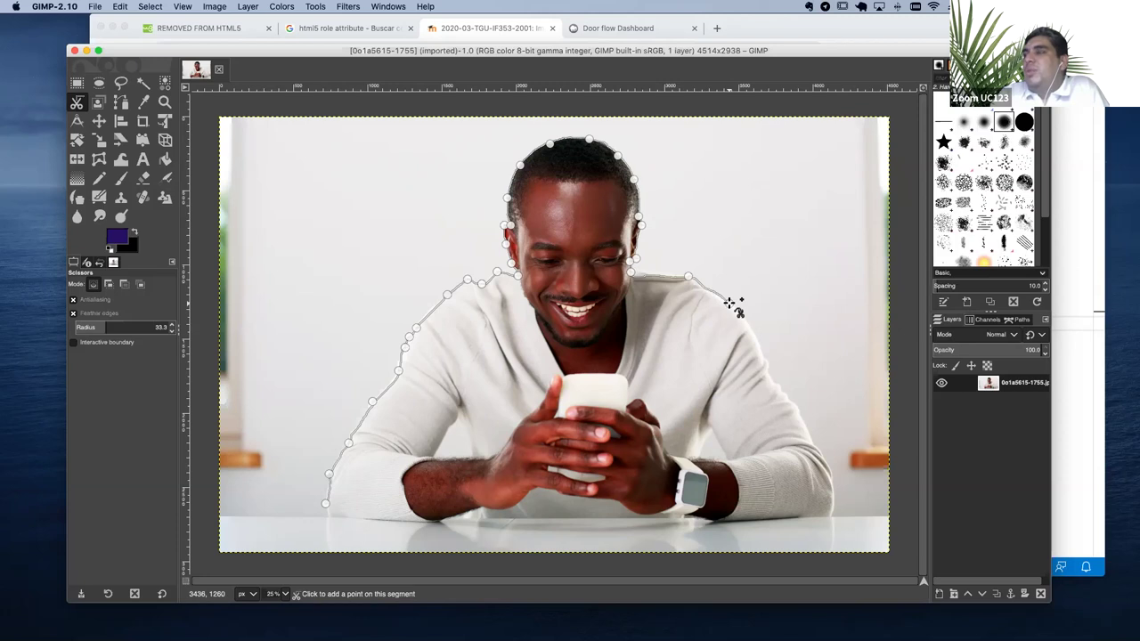
left_click(763, 358)
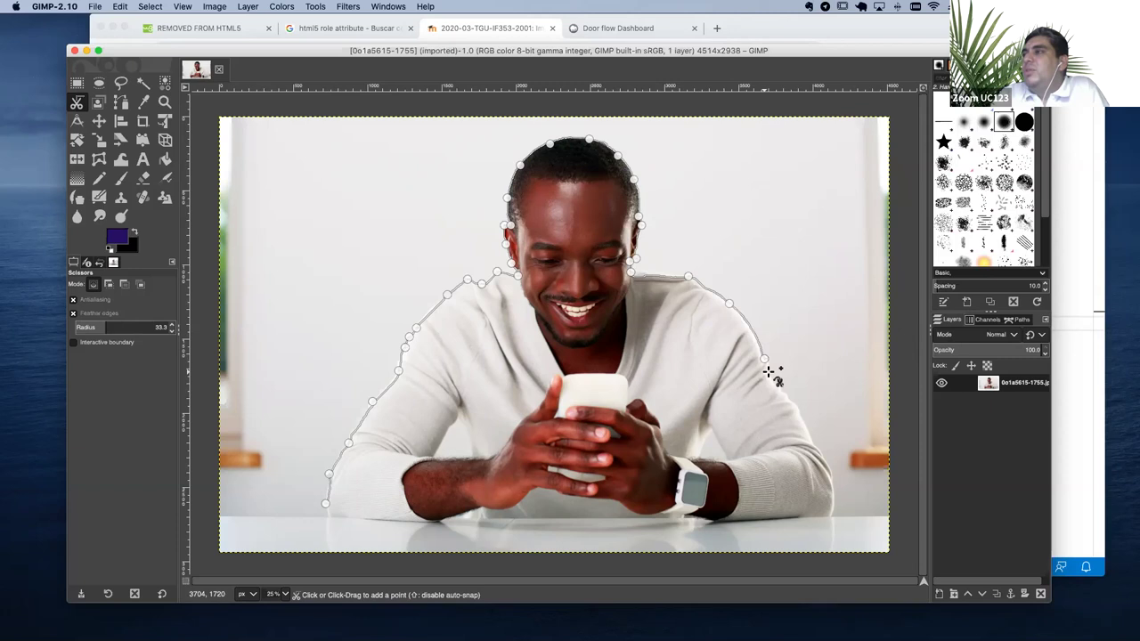
left_click(779, 387)
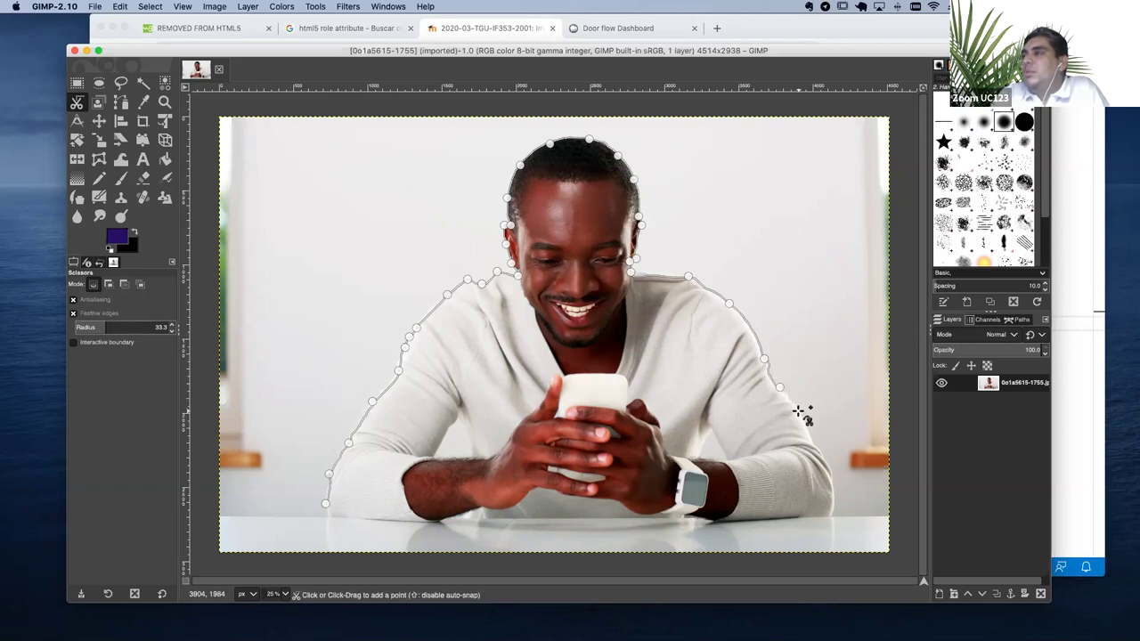
left_click(799, 411)
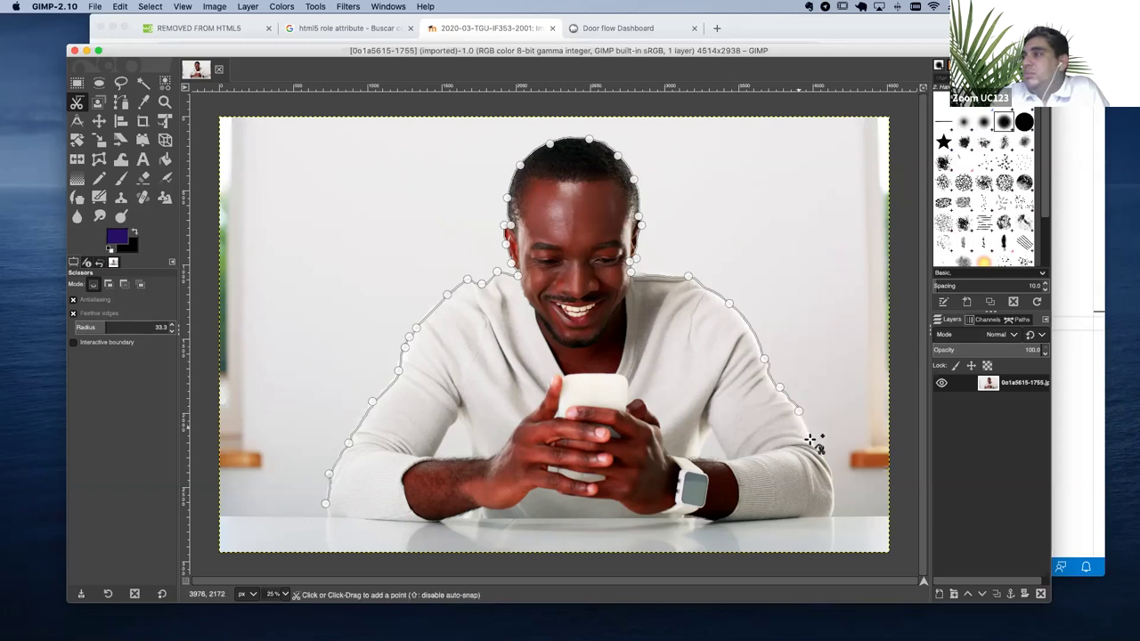
left_click(811, 439)
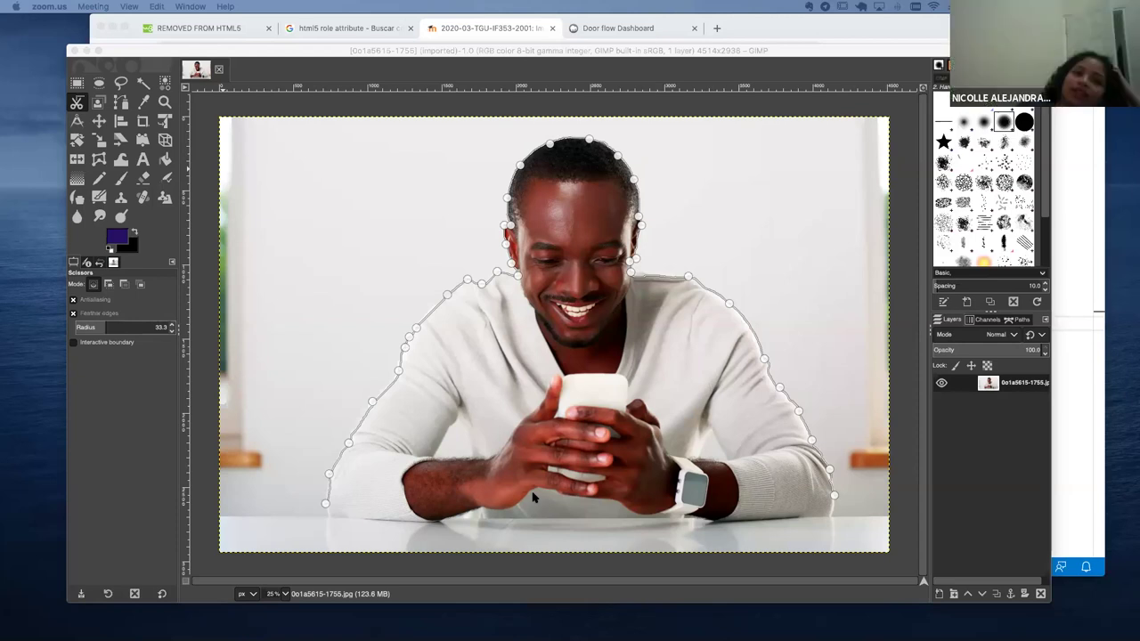
Run the outline down to the bottom edge, across it leftward, and close it at the start point
left_click(833, 520)
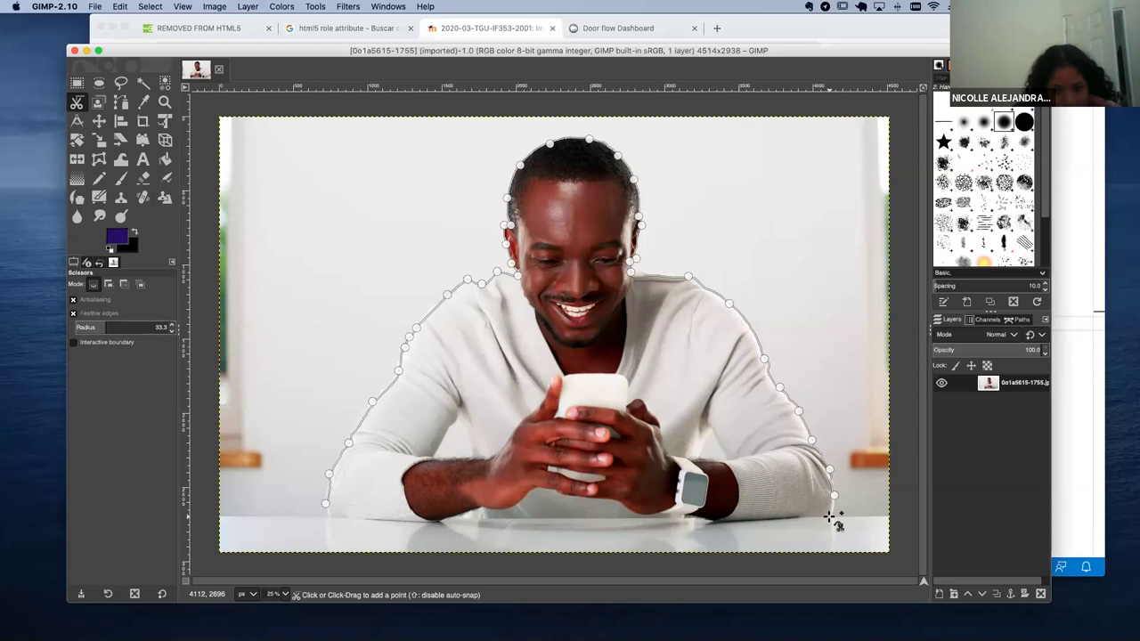
left_click(829, 516)
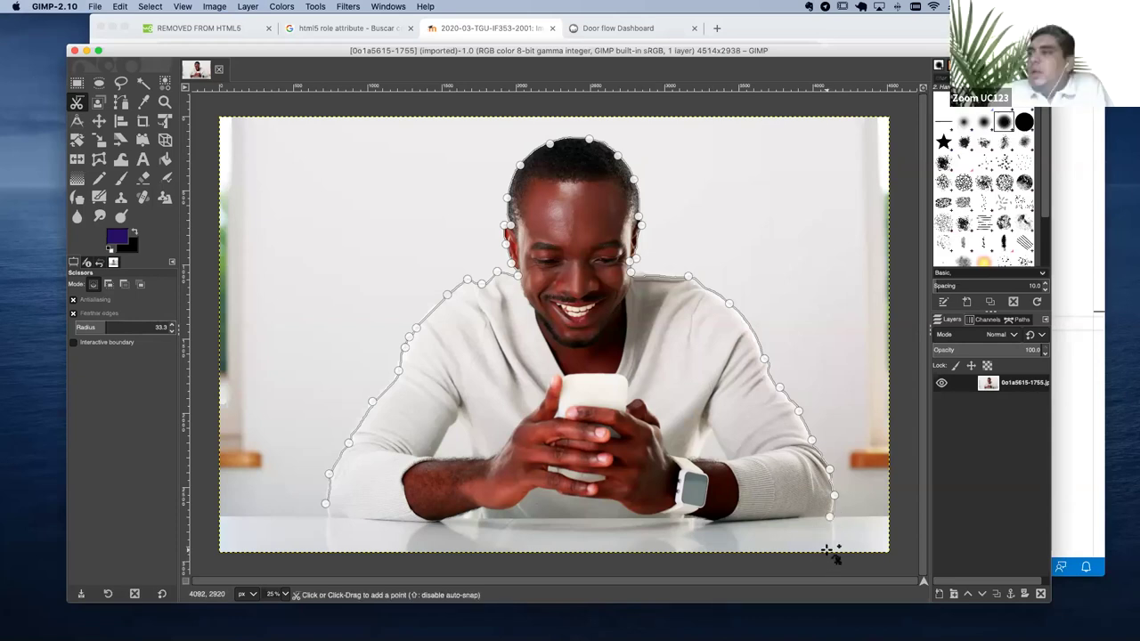
left_click(828, 549)
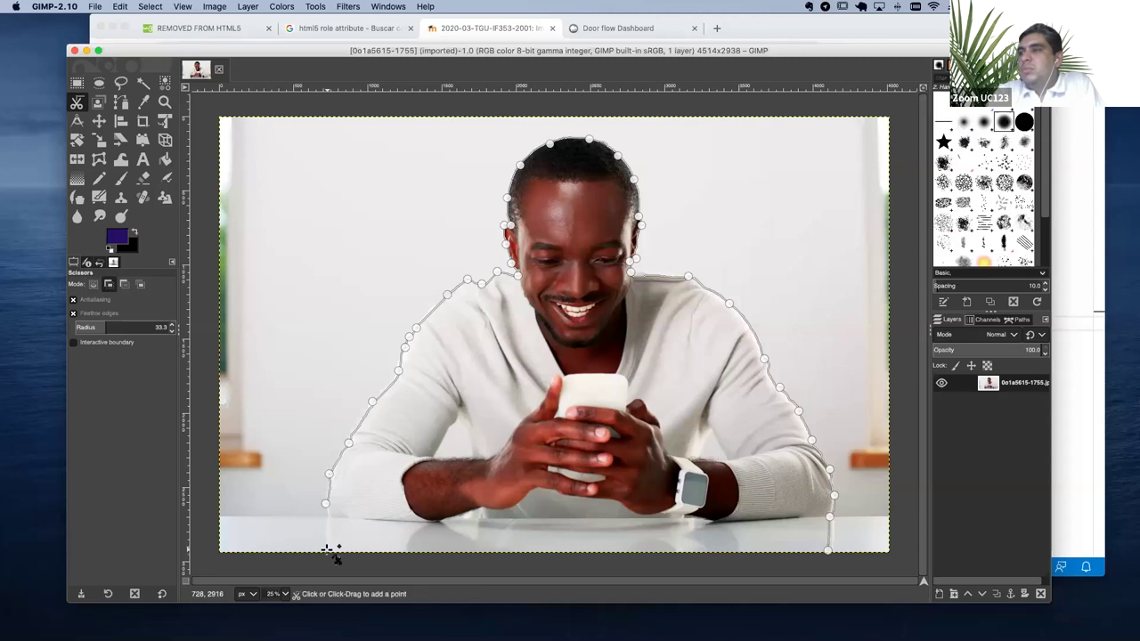
left_click(328, 550)
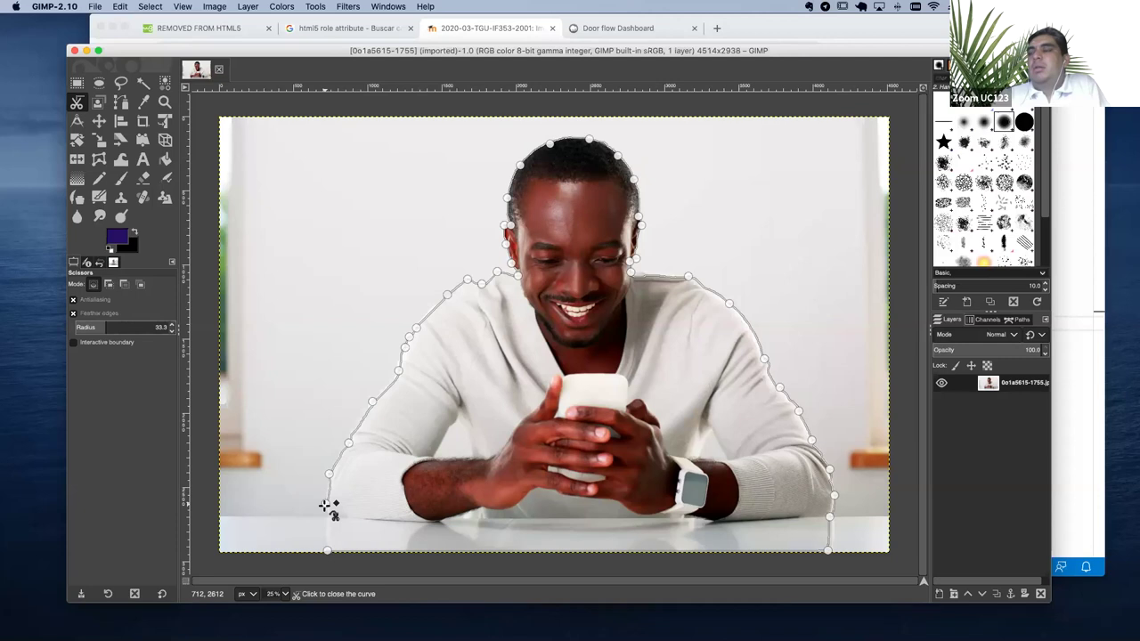
left_click(323, 506)
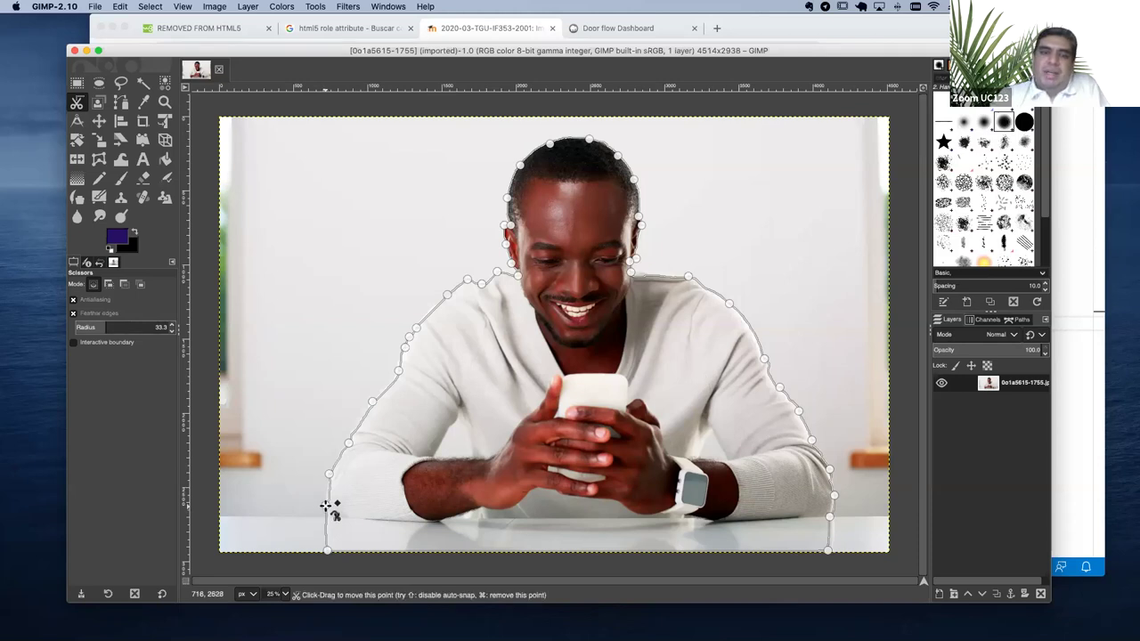
Convert the closed scissors outline into a marching-ants selection around the man
key("Return")
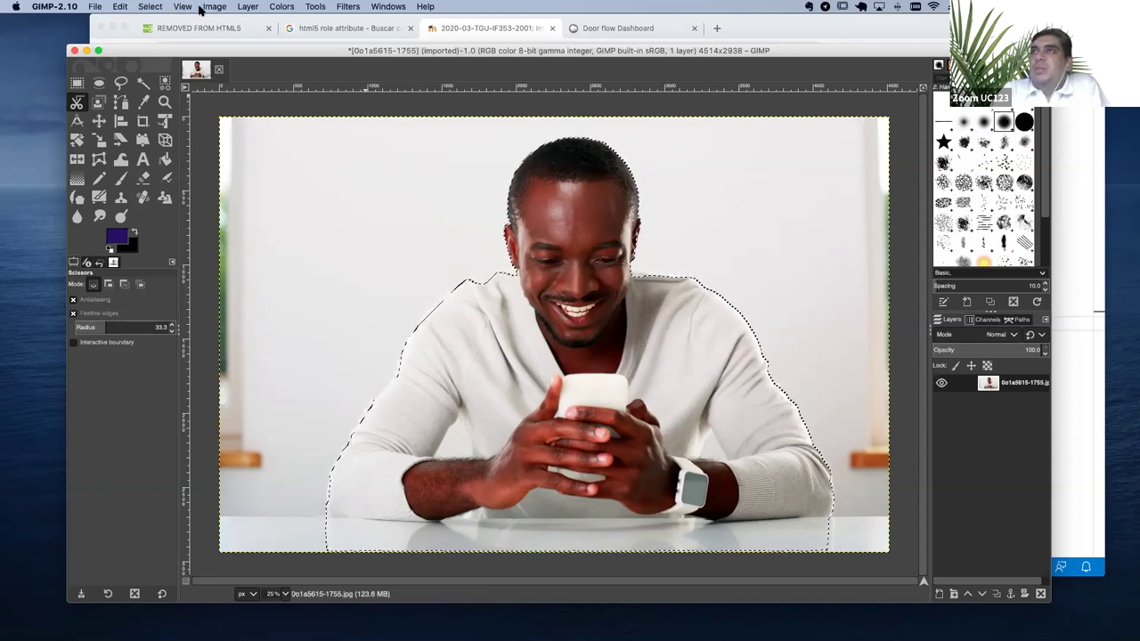
left_click(150, 7)
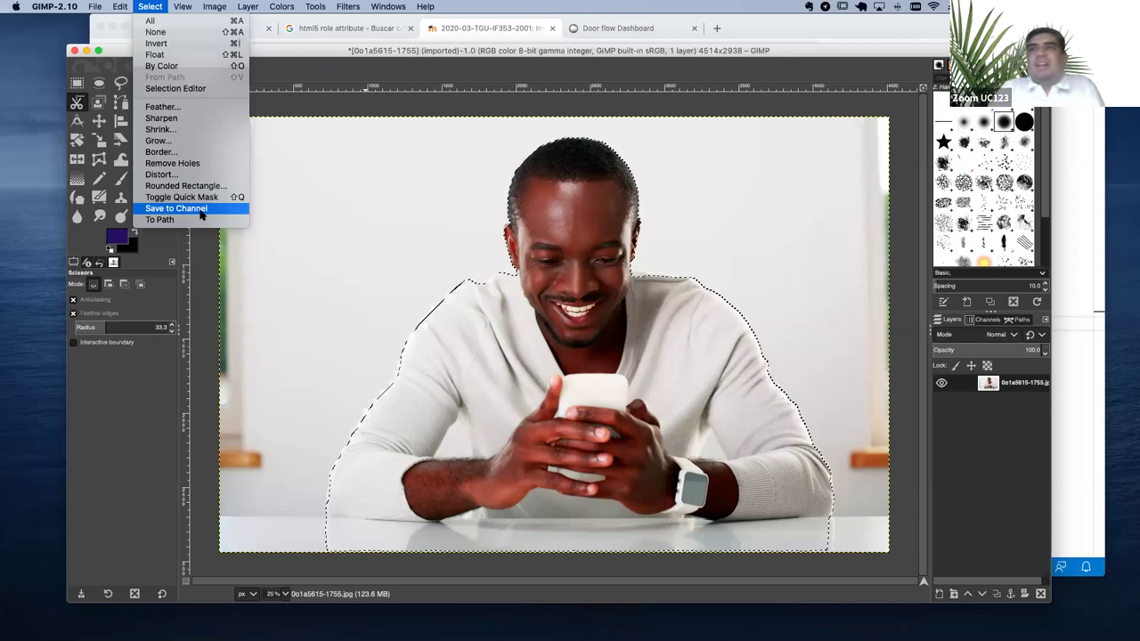
Save the man's selection to a new channel, 'Selection Mask copy'
left_click(200, 214)
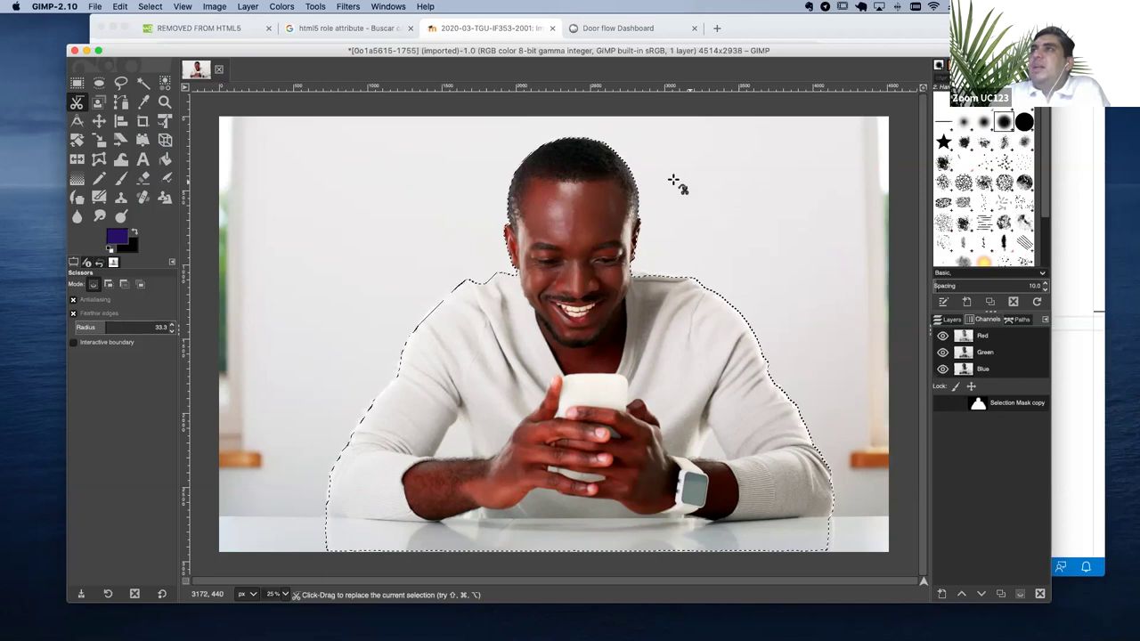
left_click(316, 9)
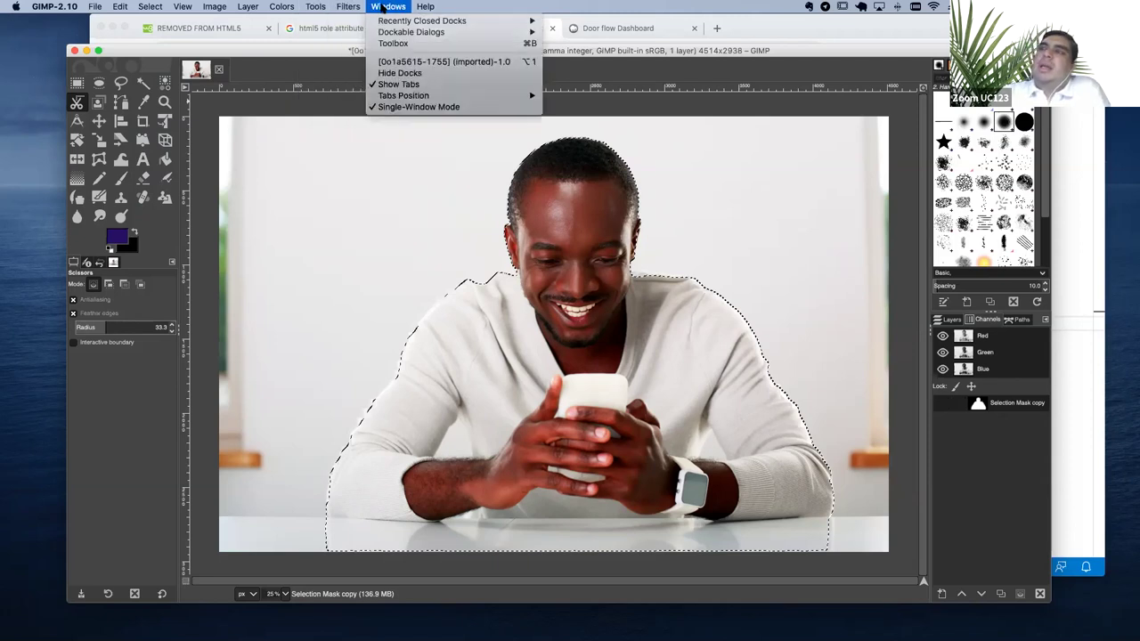
mouse_move(411, 33)
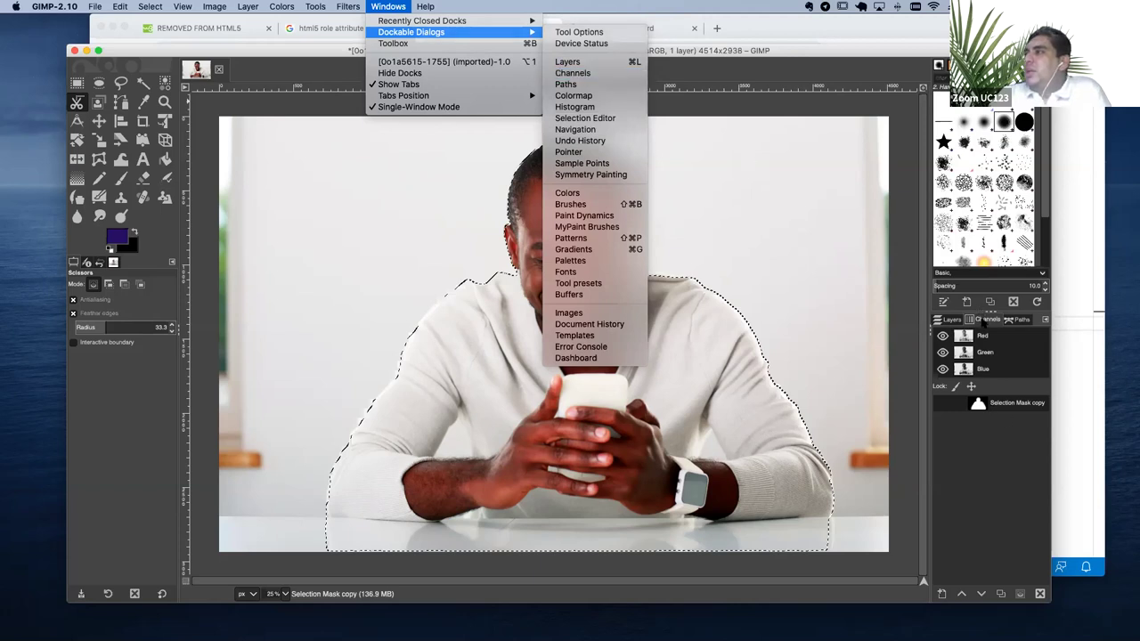
left_click(982, 322)
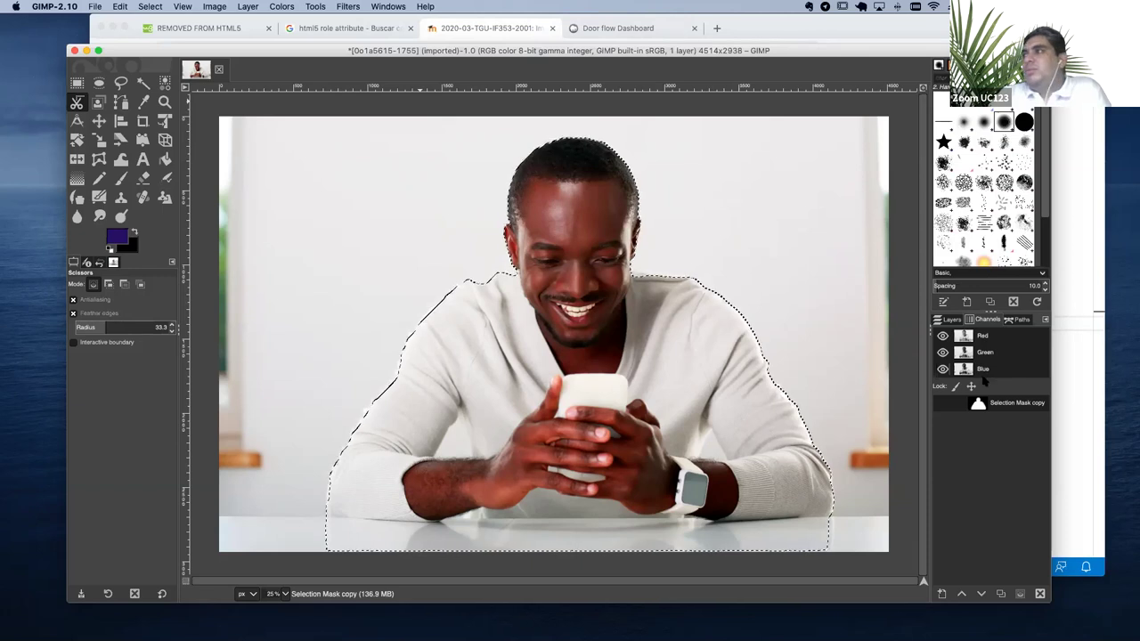
left_click(942, 336)
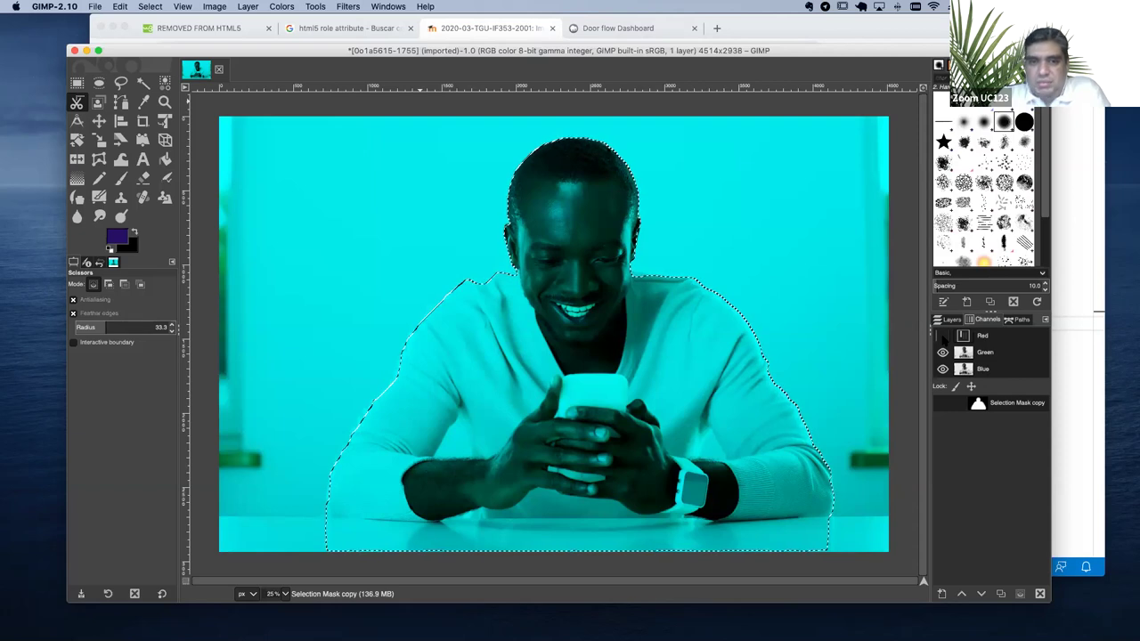
left_click(942, 336)
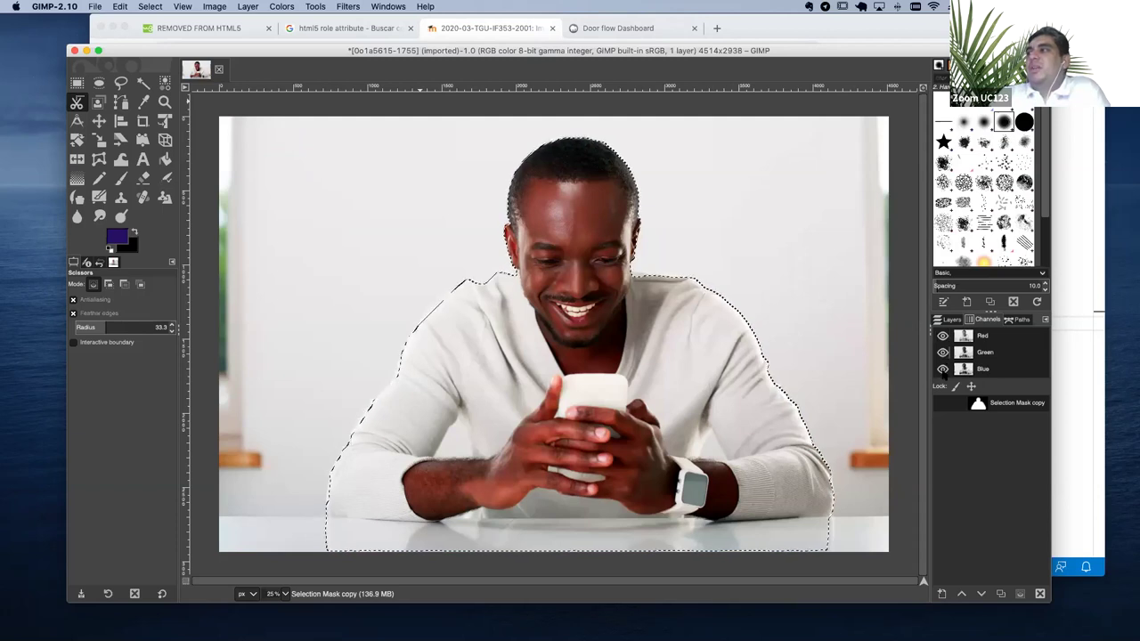
left_click(942, 352)
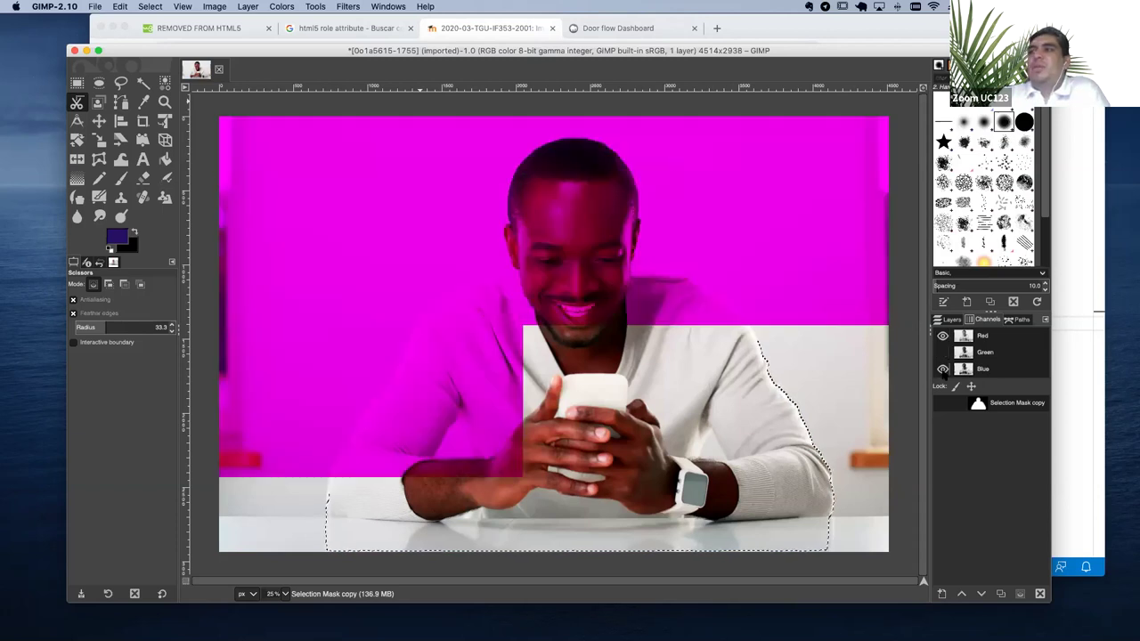
left_click(942, 368)
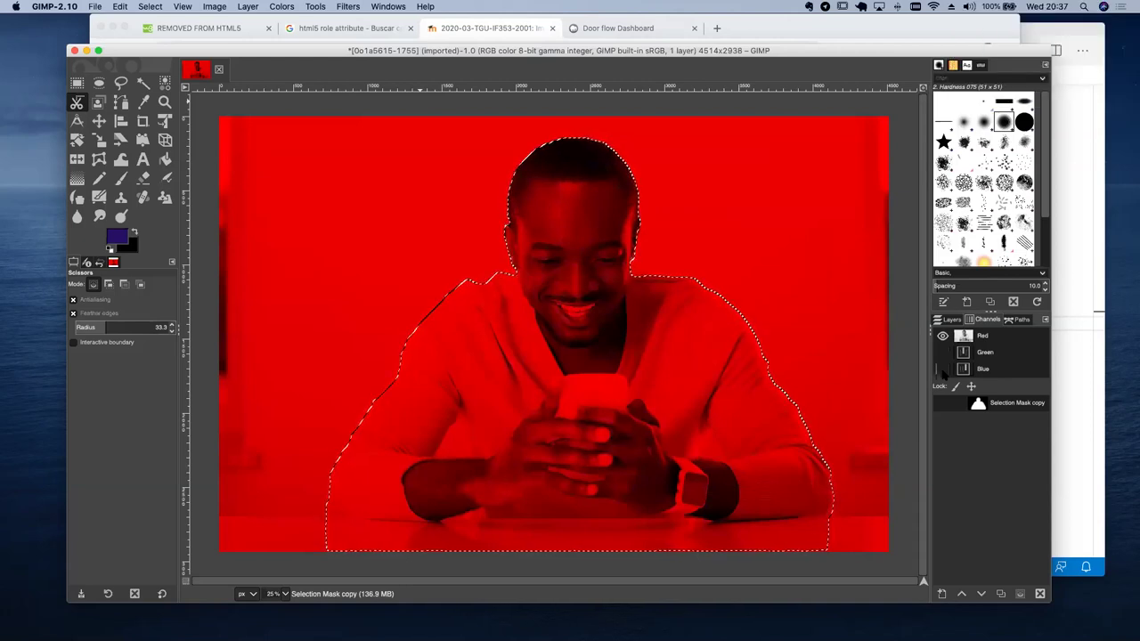
left_click(942, 352)
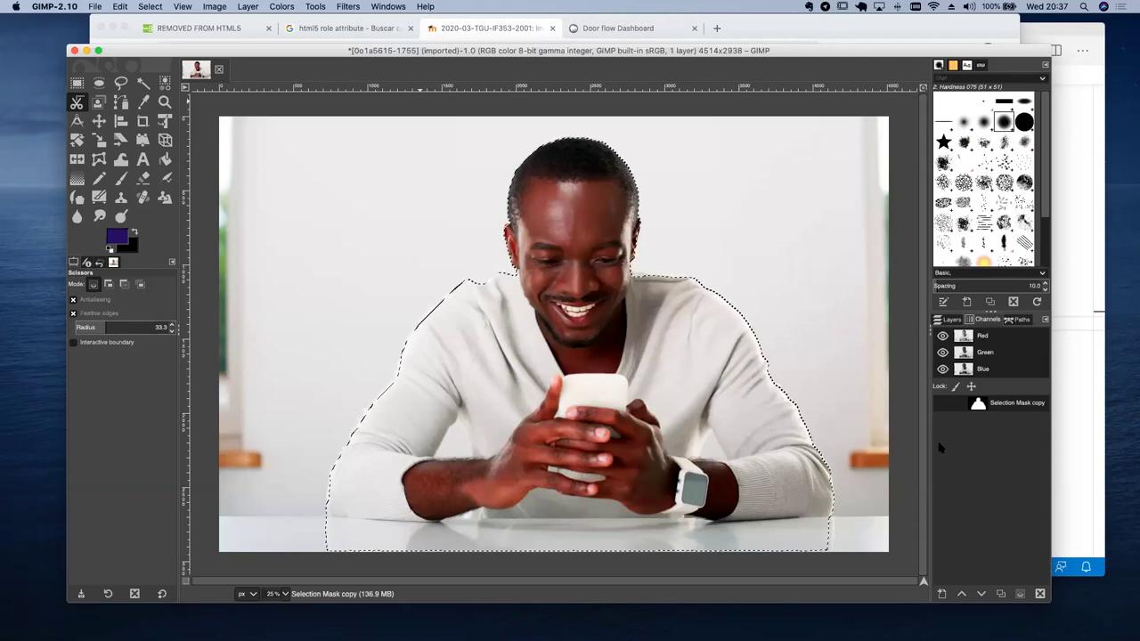
Apply Select > Invert so the background around the man is selected
left_click(148, 7)
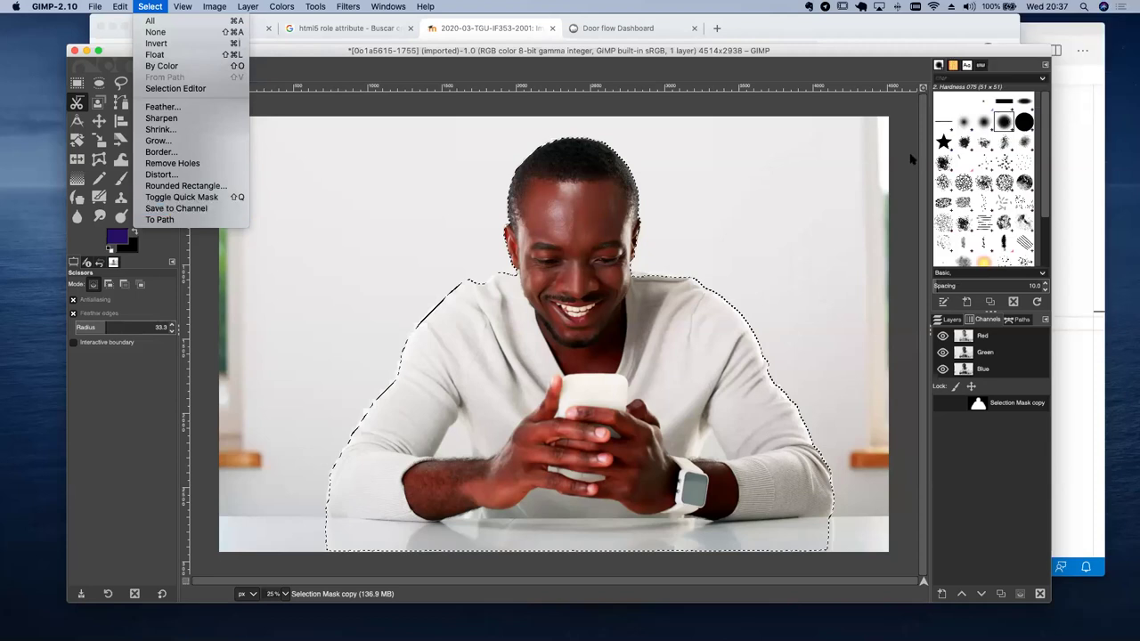
left_click(1006, 432)
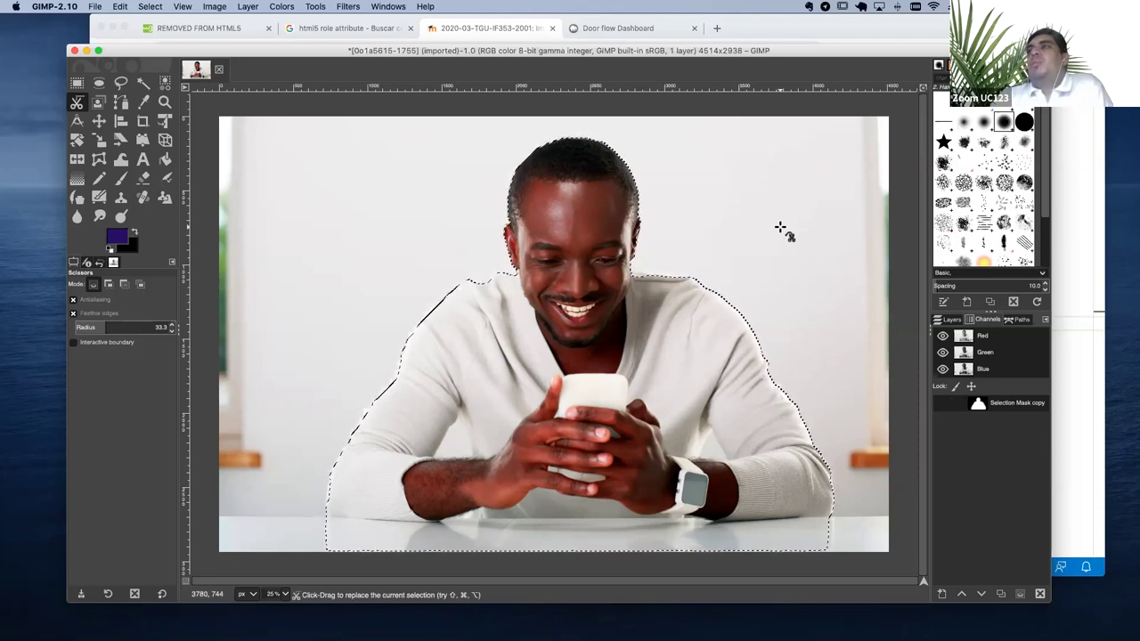
left_click(148, 8)
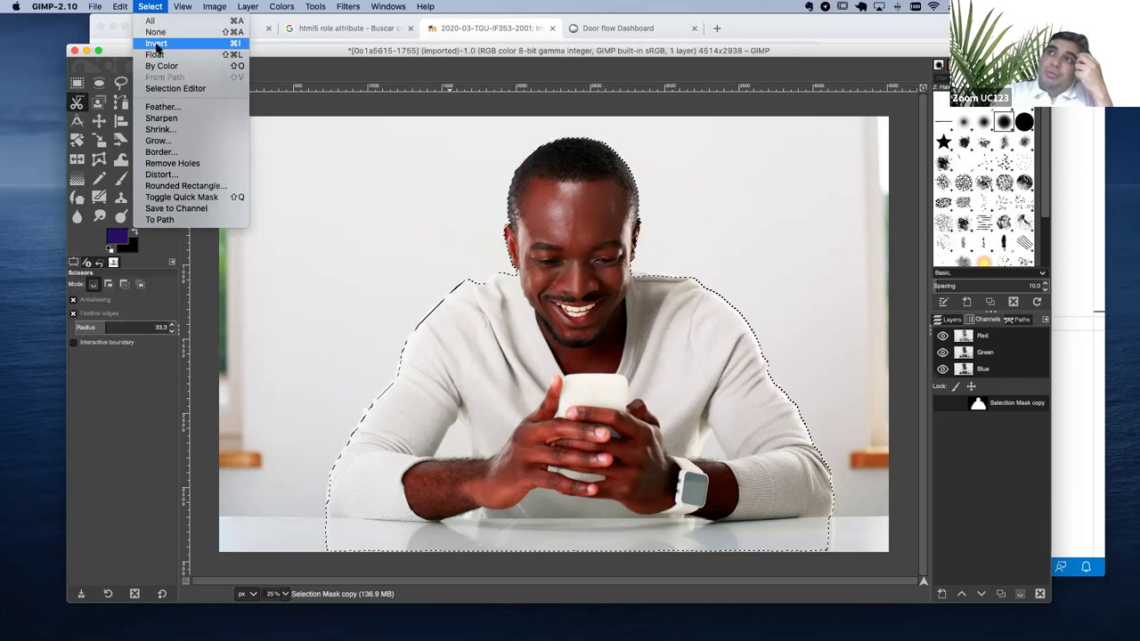
left_click(157, 44)
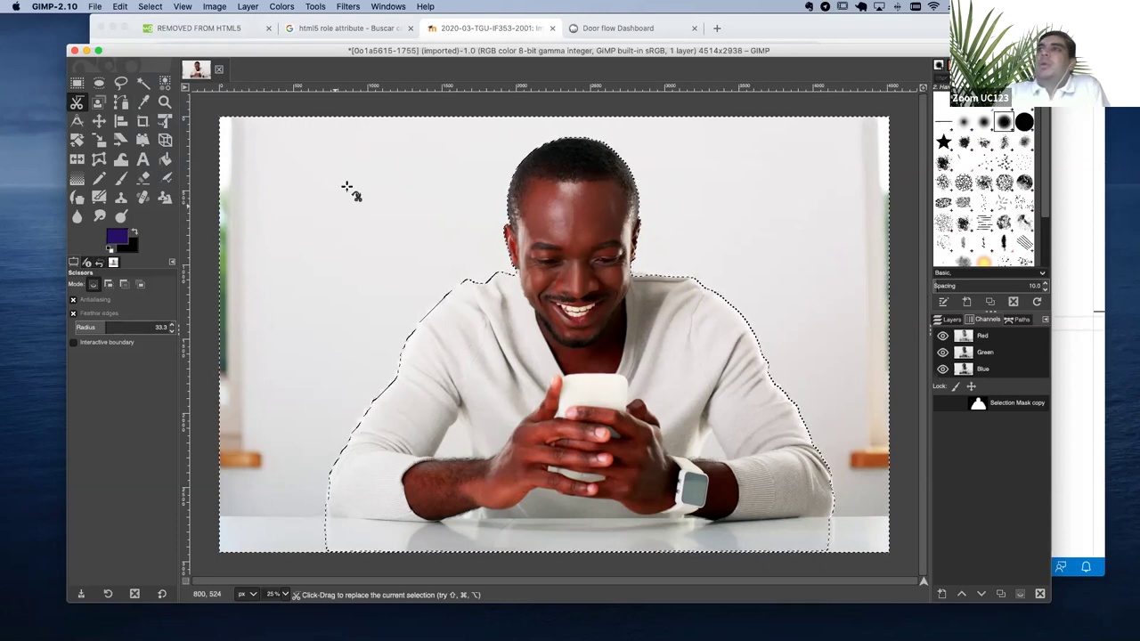
left_click(274, 7)
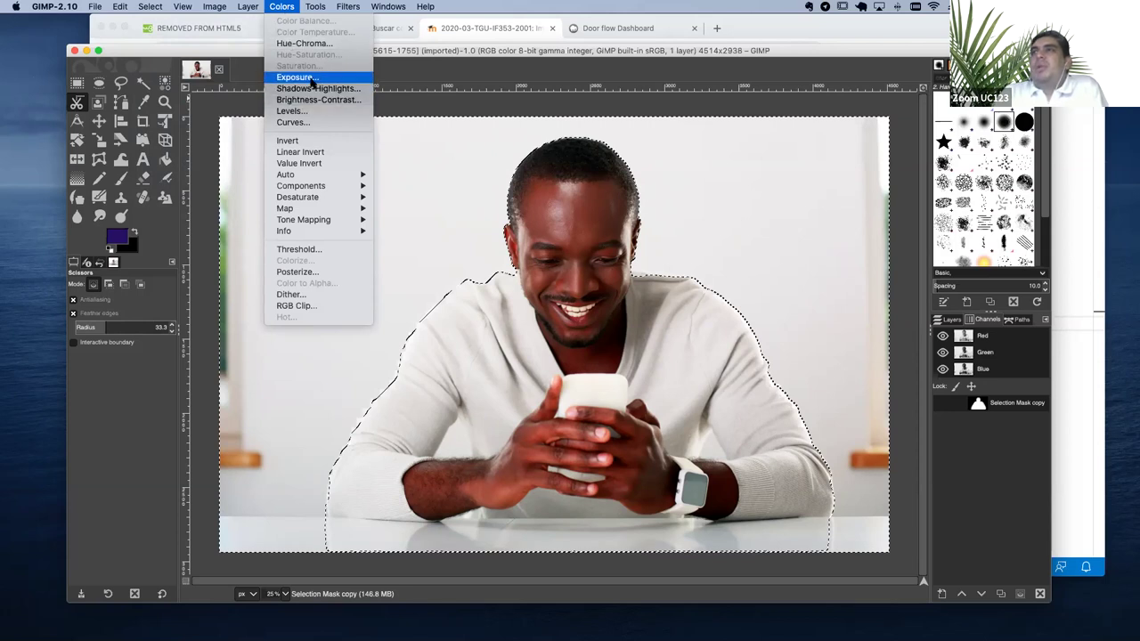
left_click(312, 78)
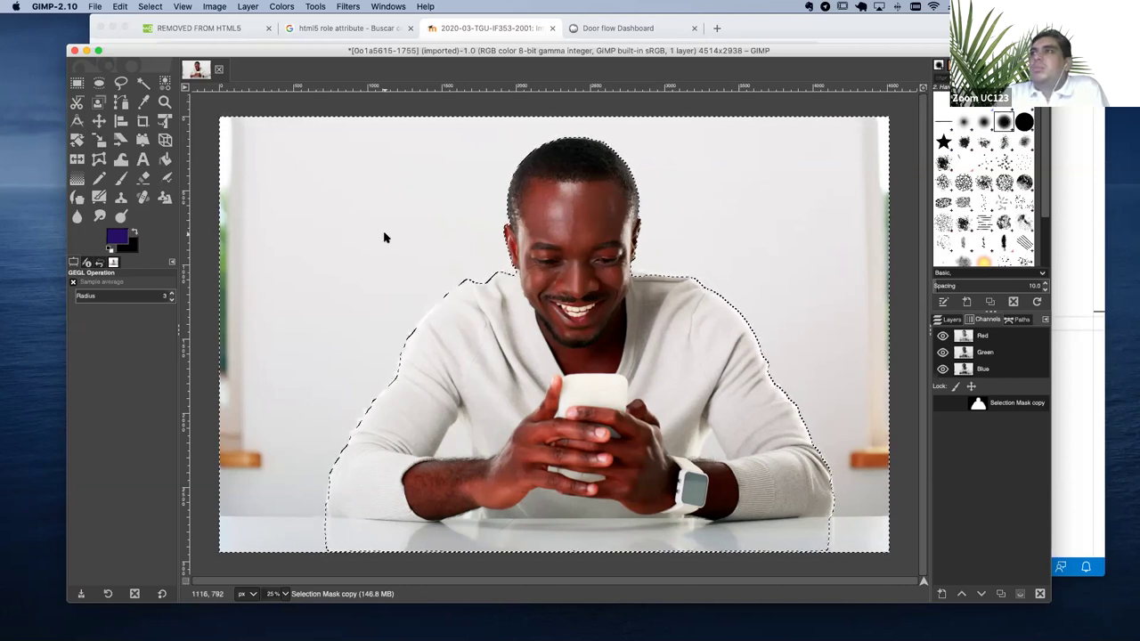
key("ctrl+Up")
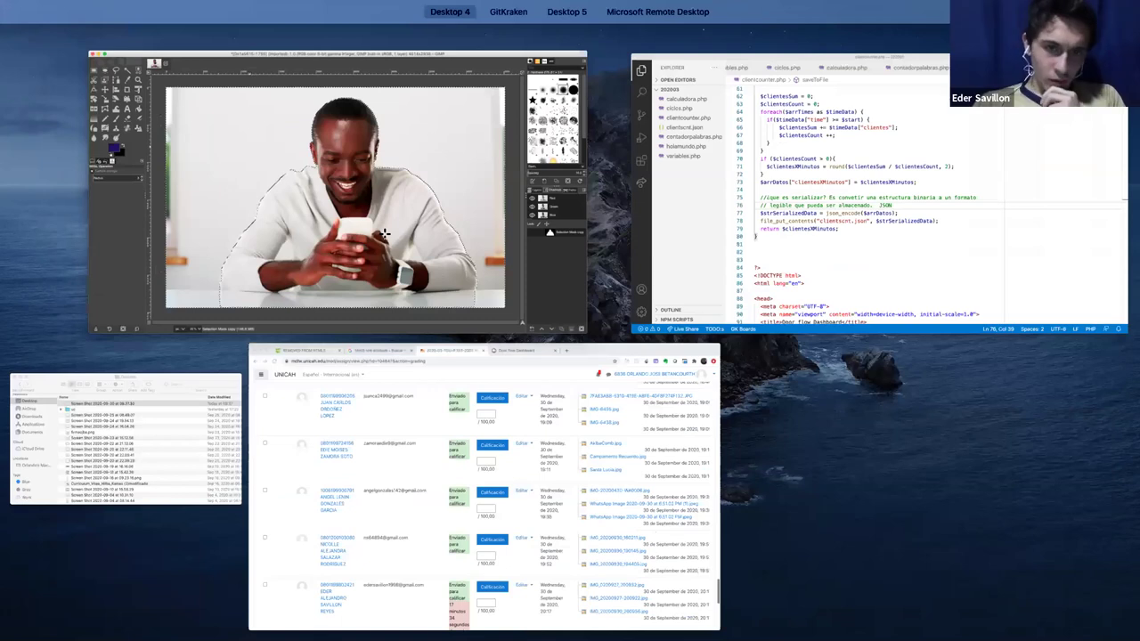
left_click(374, 16)
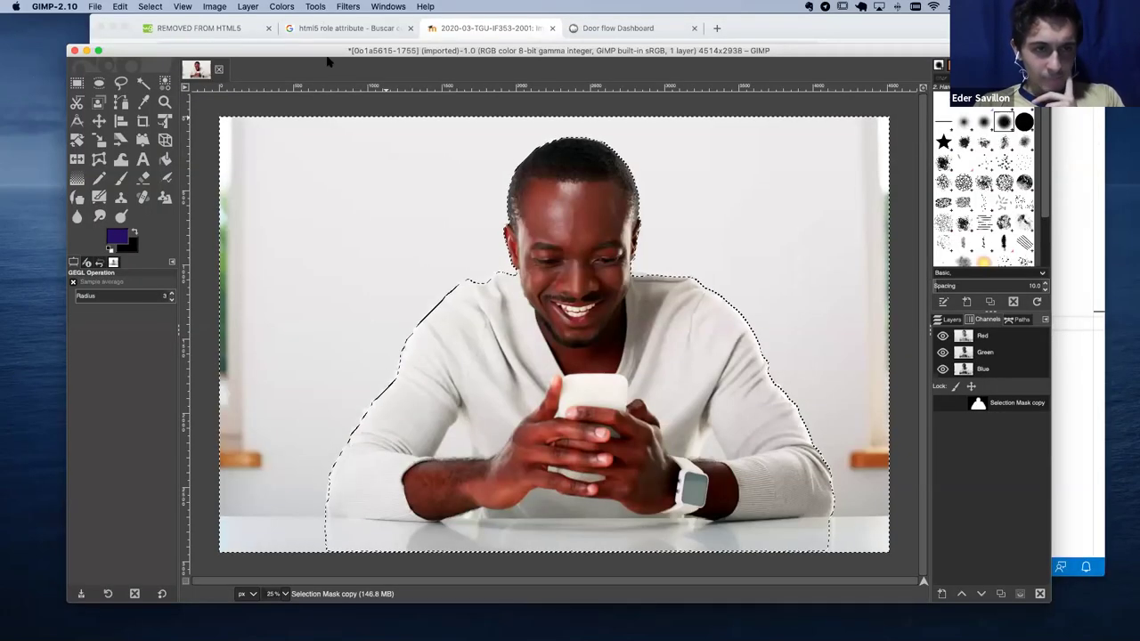
left_click(389, 7)
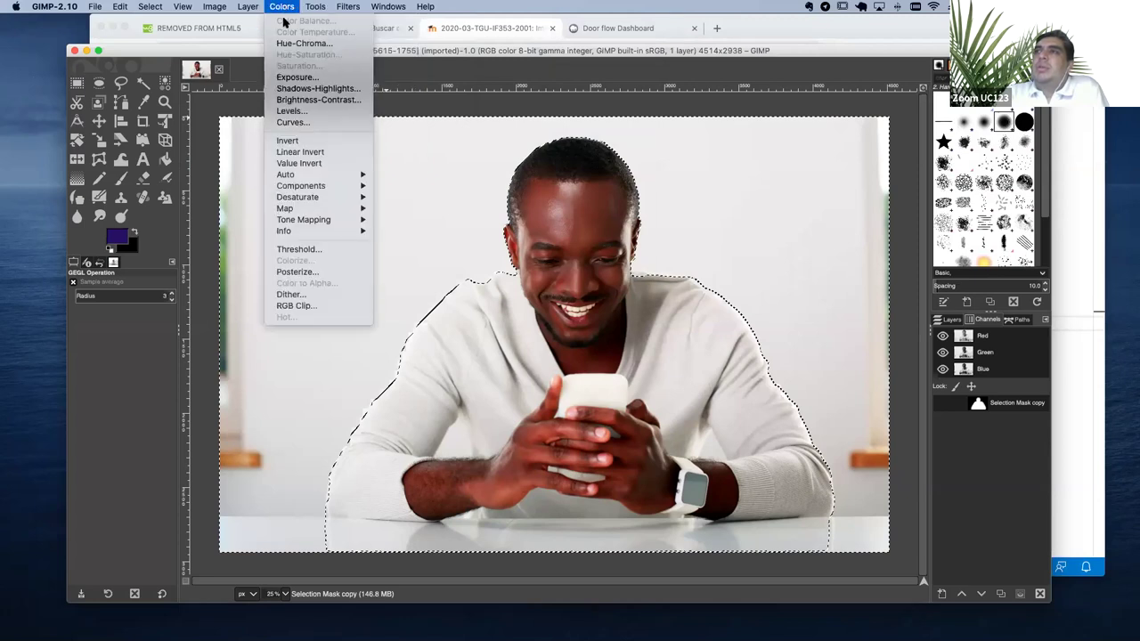
left_click(292, 78)
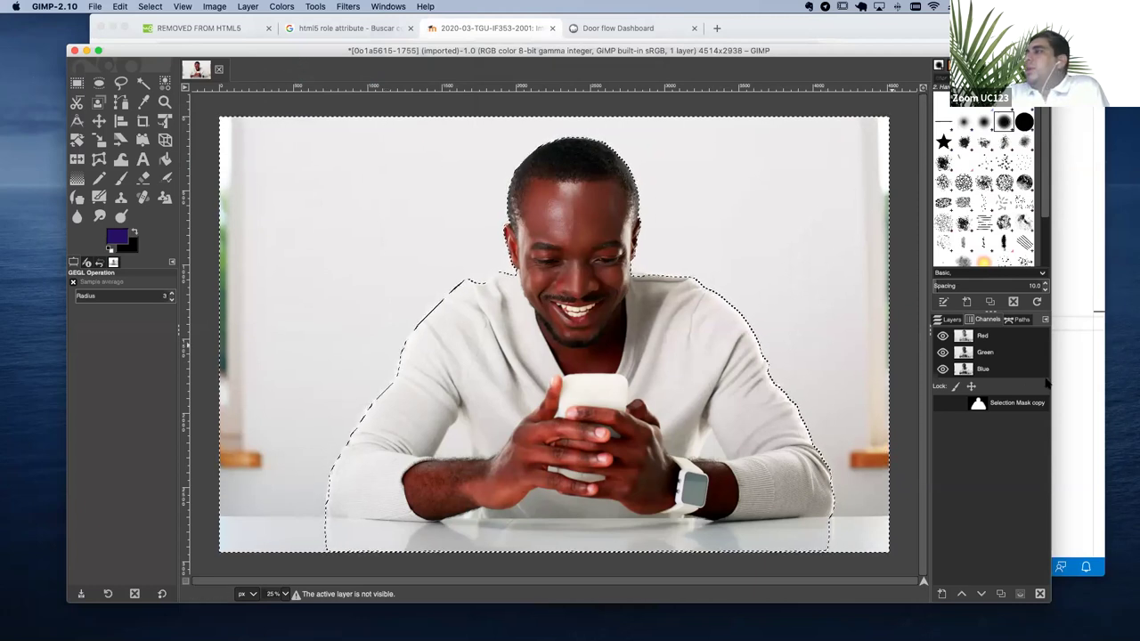
Show the Layers list with the single 0o1a5615-1755.jpg layer, then bring up the Colors menu
left_click(946, 319)
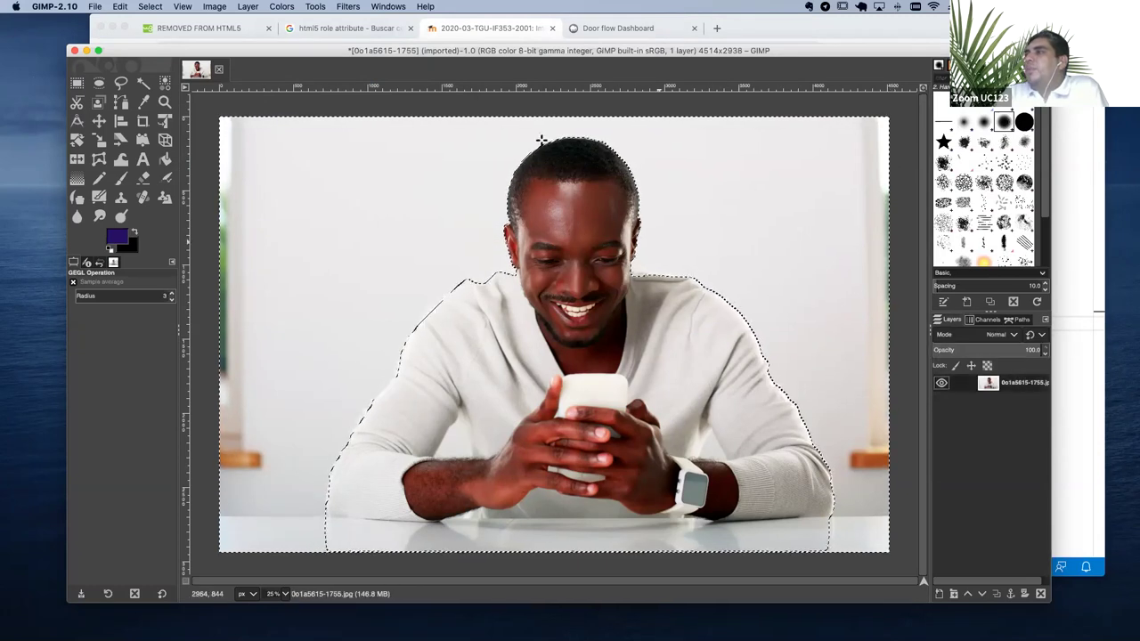
left_click(312, 7)
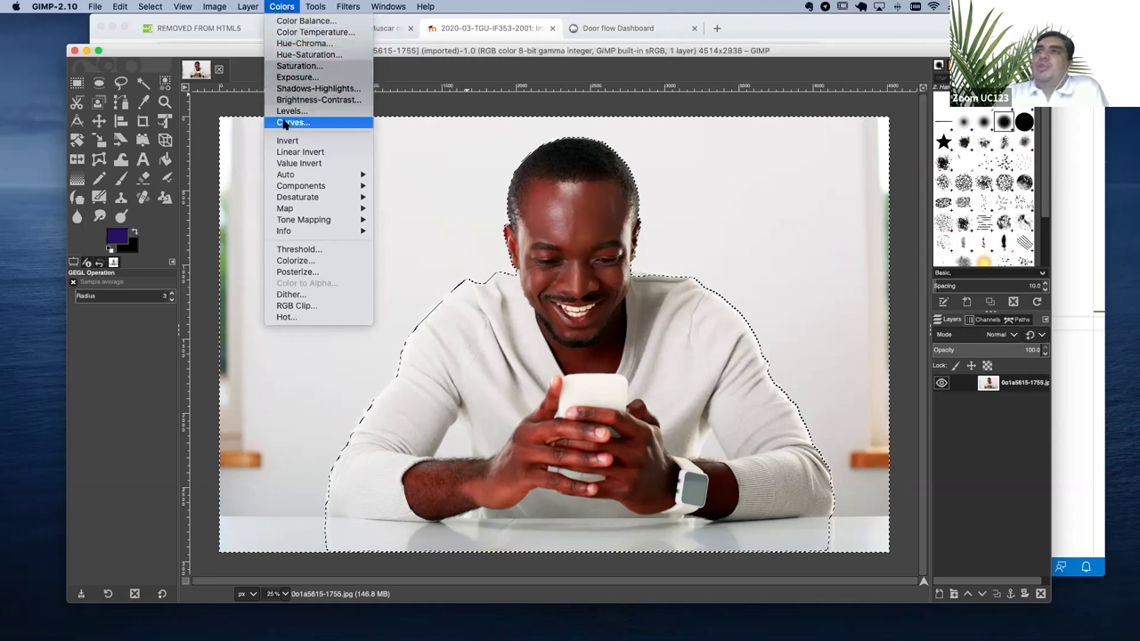
Open Exposure for the background, raise black level to 0.062, and enable Split view
left_click(297, 77)
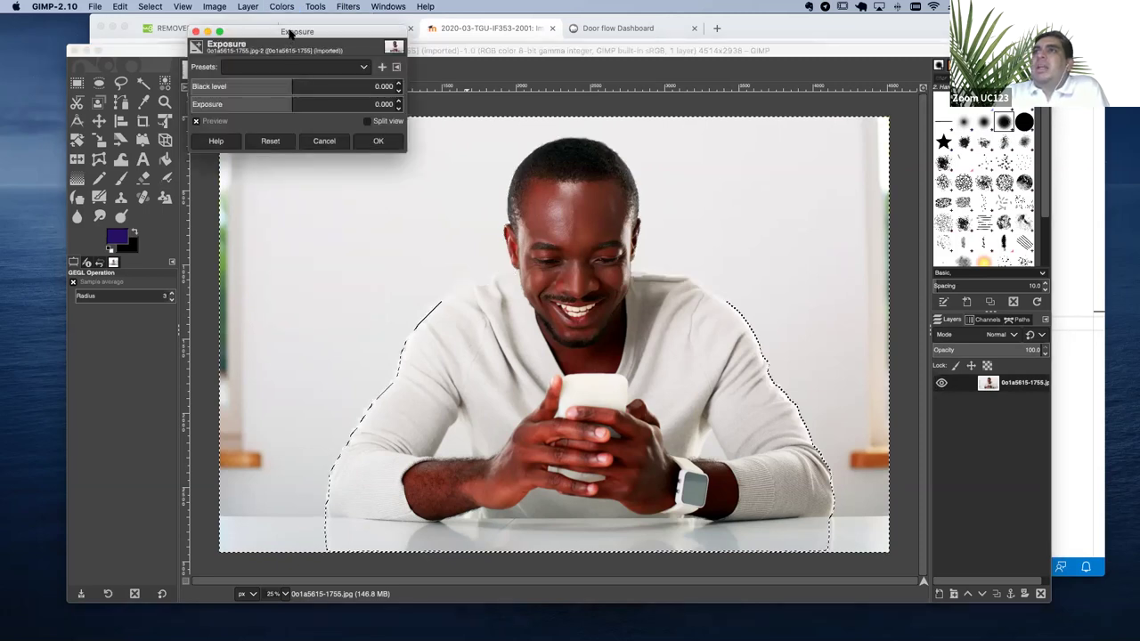
left_click_drag(297, 31, 181, 130)
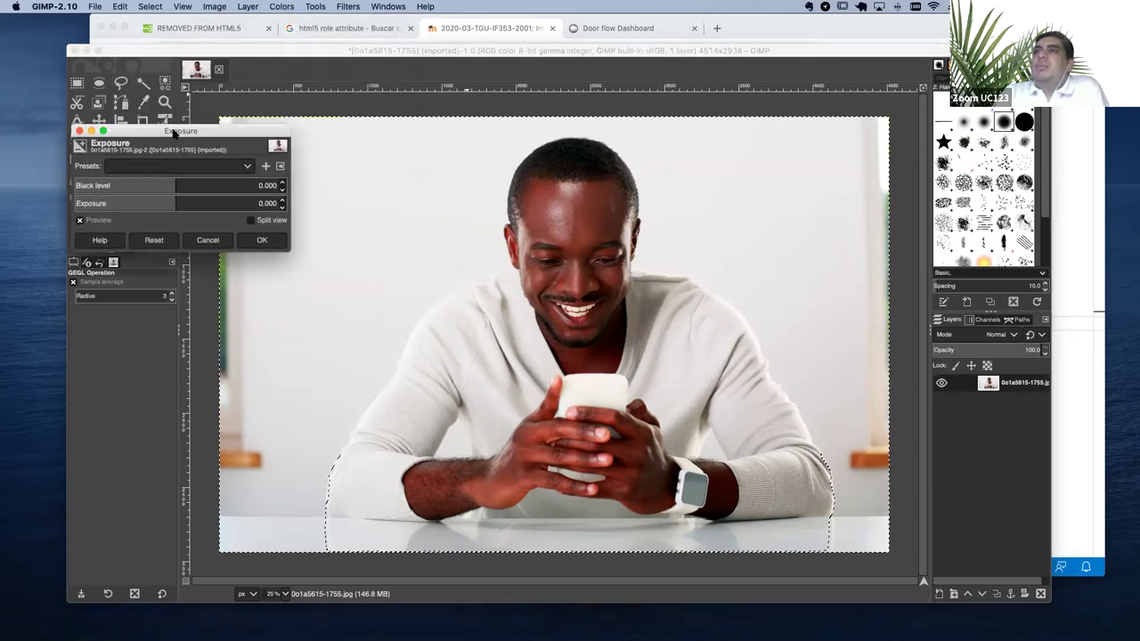
left_click_drag(165, 185, 239, 186)
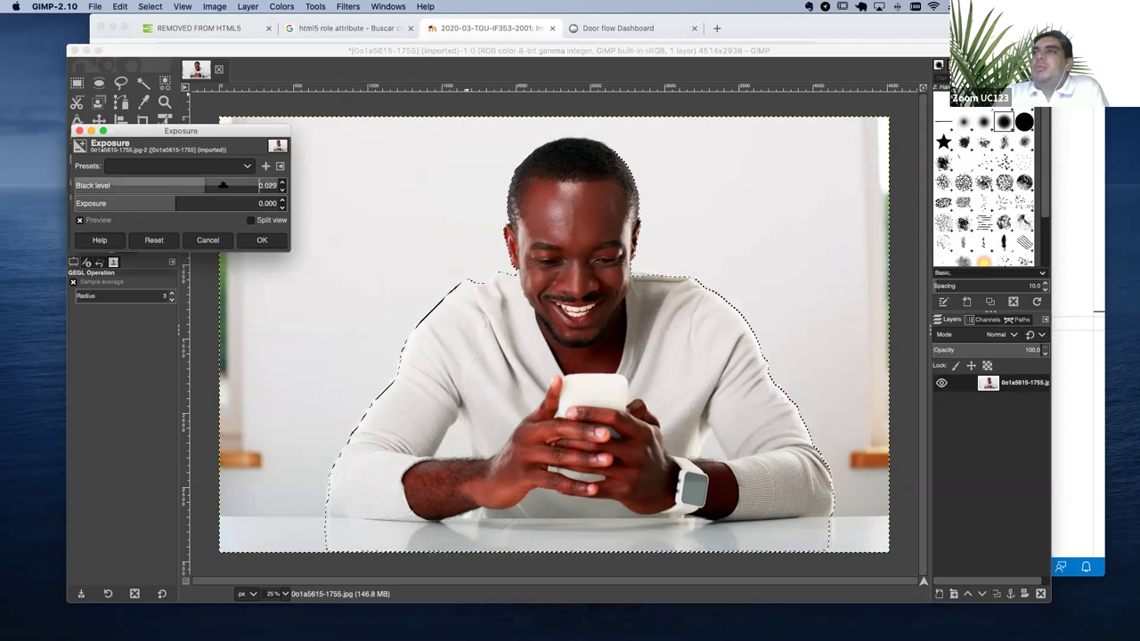
left_click(250, 220)
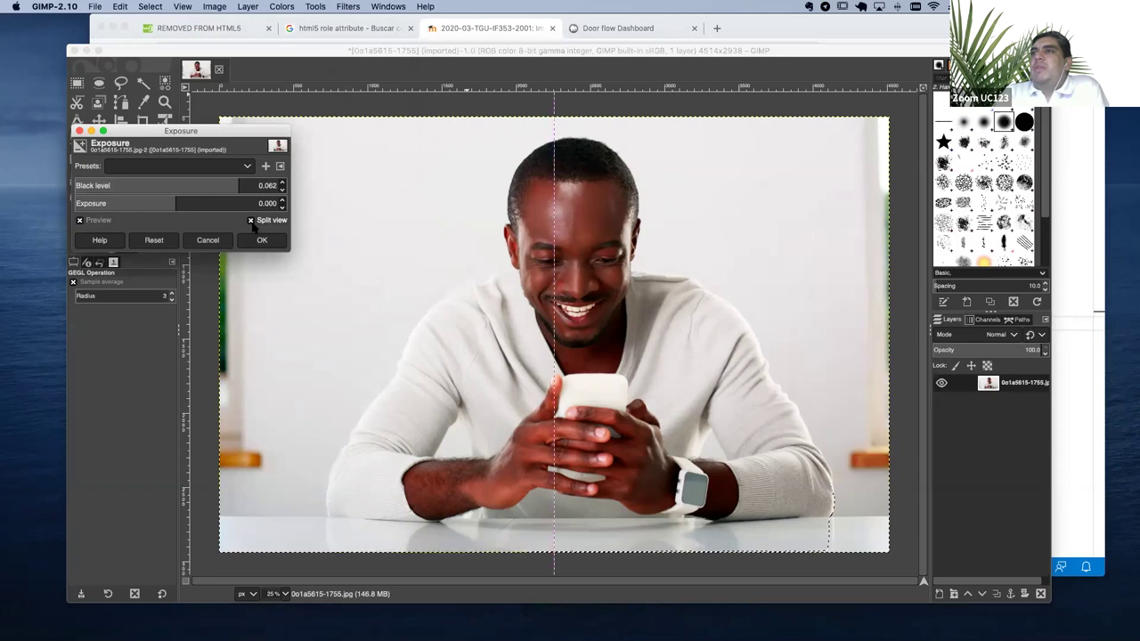
Preview the background darkened to exposure -7.427, then cancel without applying
left_click_drag(162, 198, 260, 204)
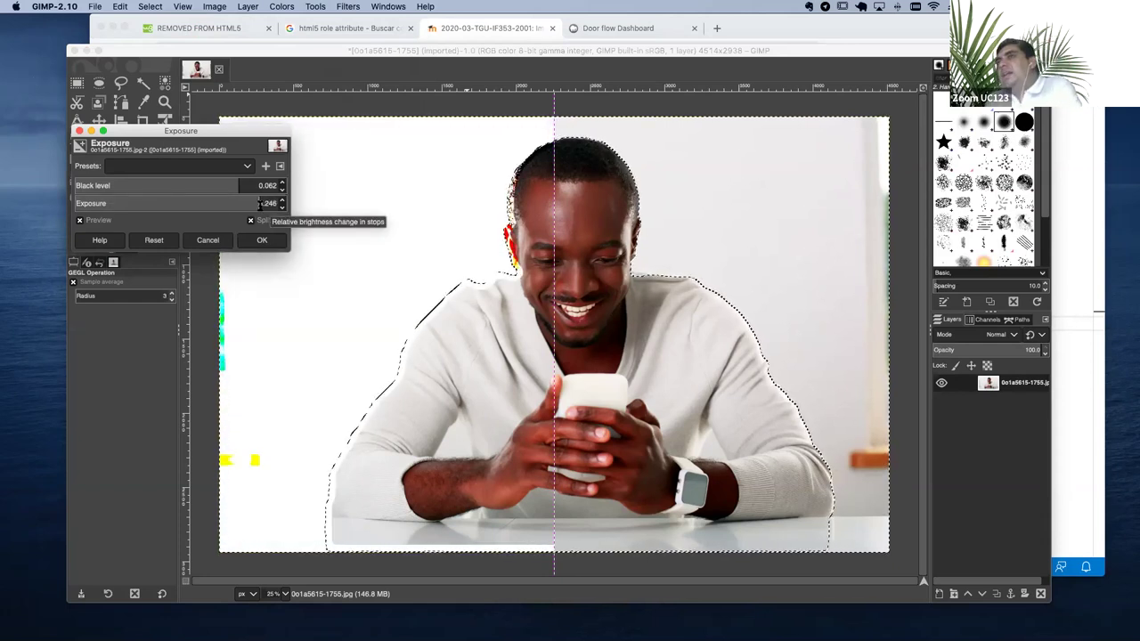
left_click_drag(259, 202, 99, 196)
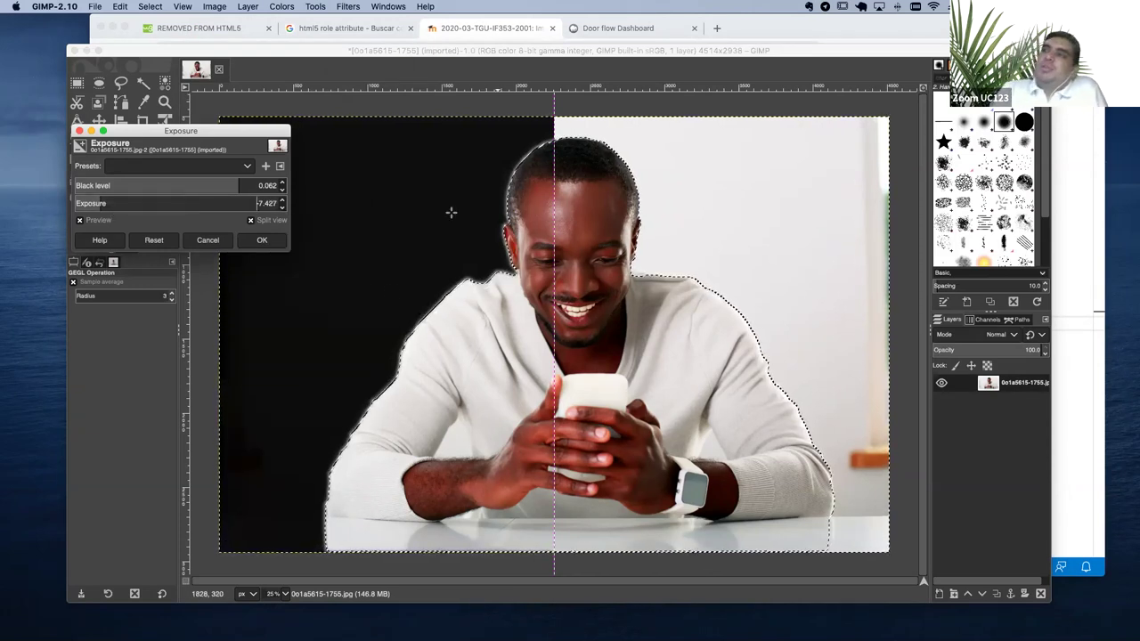
left_click(251, 221)
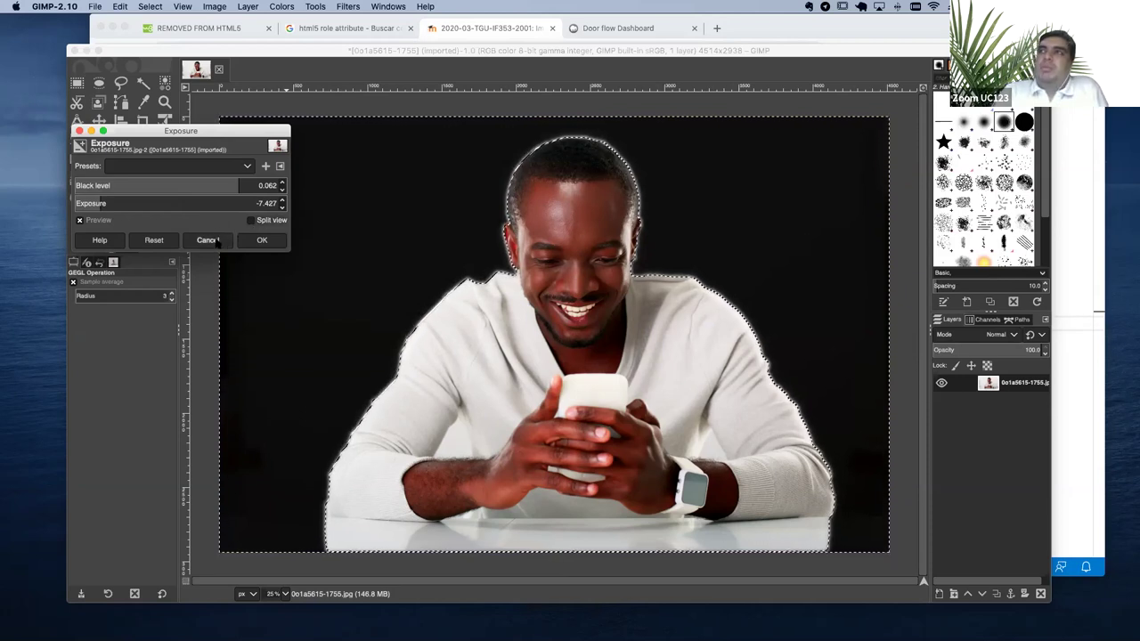
left_click(214, 240)
Preview background saturation lowered to 0.211, cancel it, and reopen the Colors menu
left_click(282, 7)
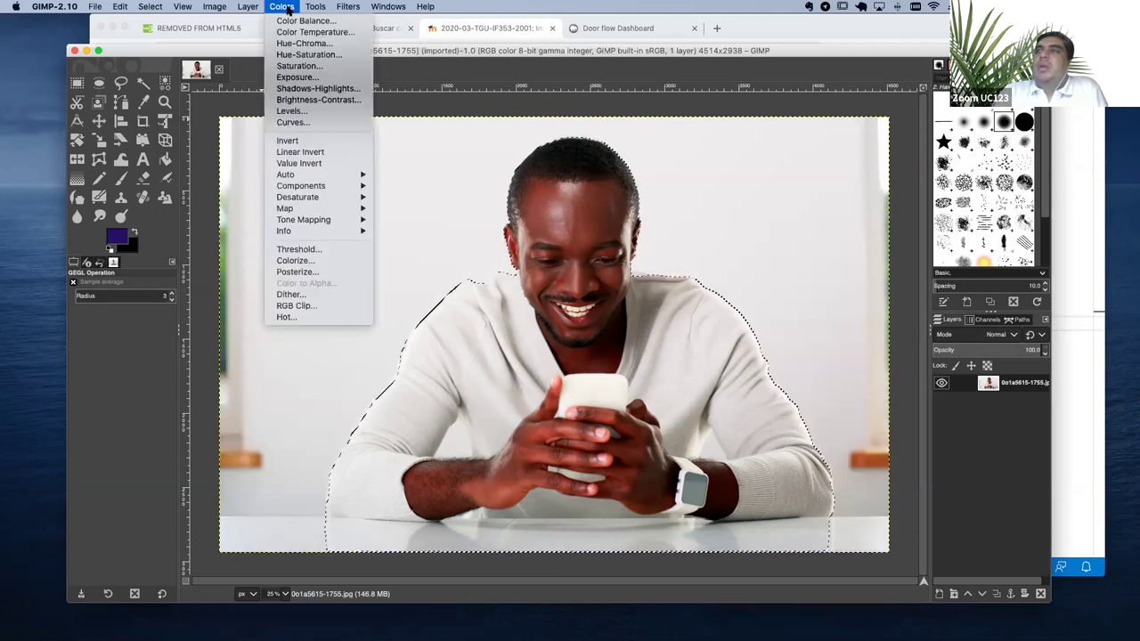
left_click(297, 67)
left_click_drag(195, 166, 262, 171)
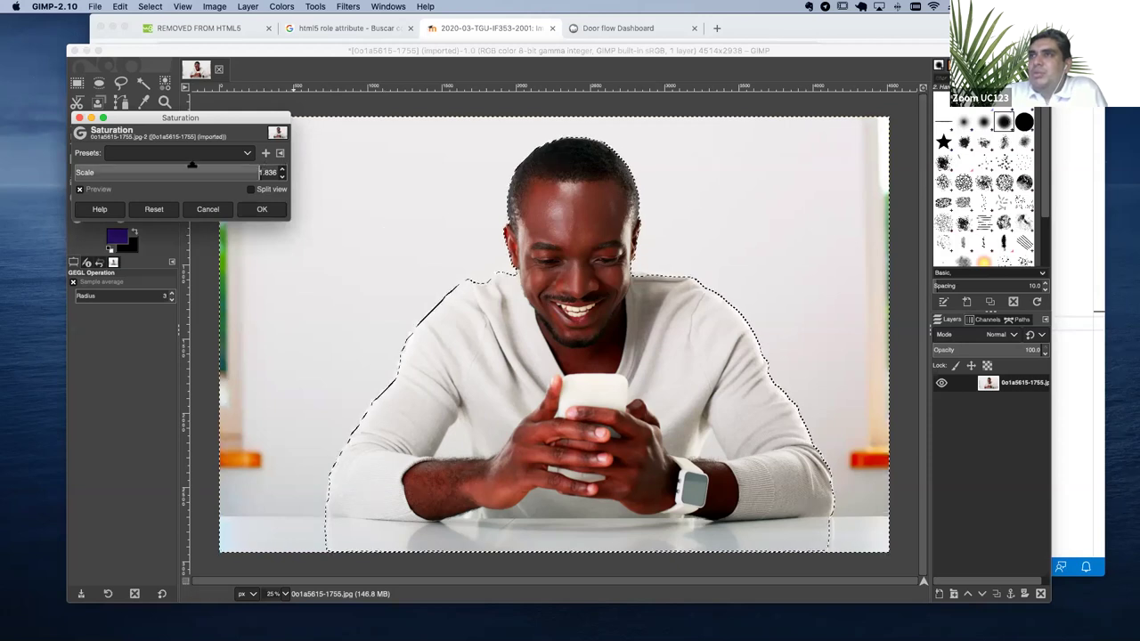
left_click_drag(191, 165, 95, 167)
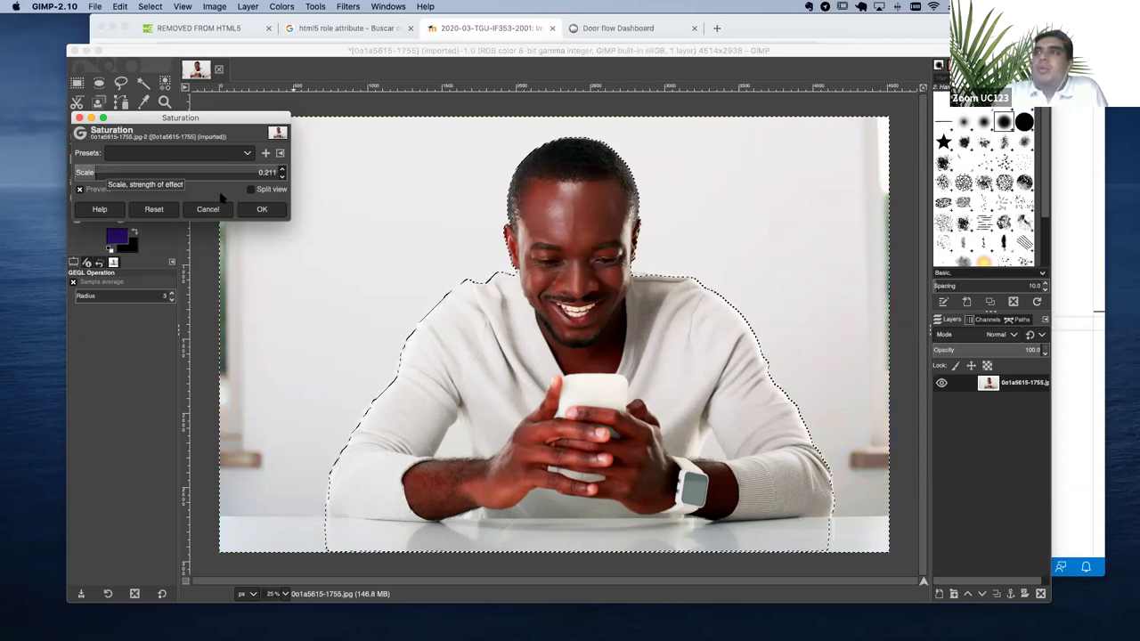
key("Escape")
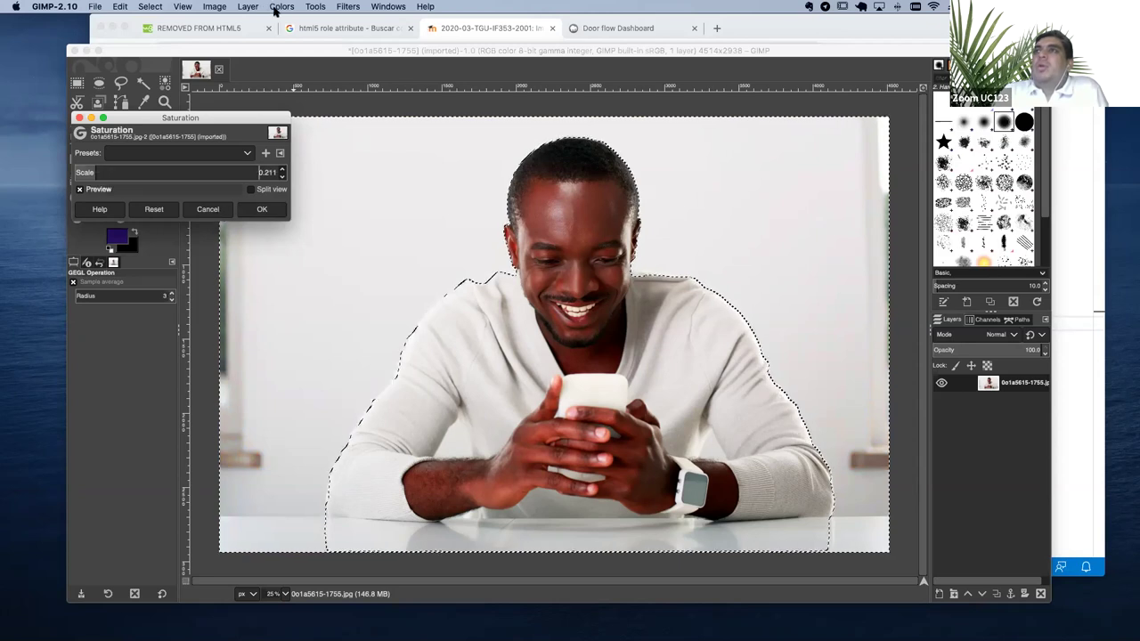
left_click(277, 7)
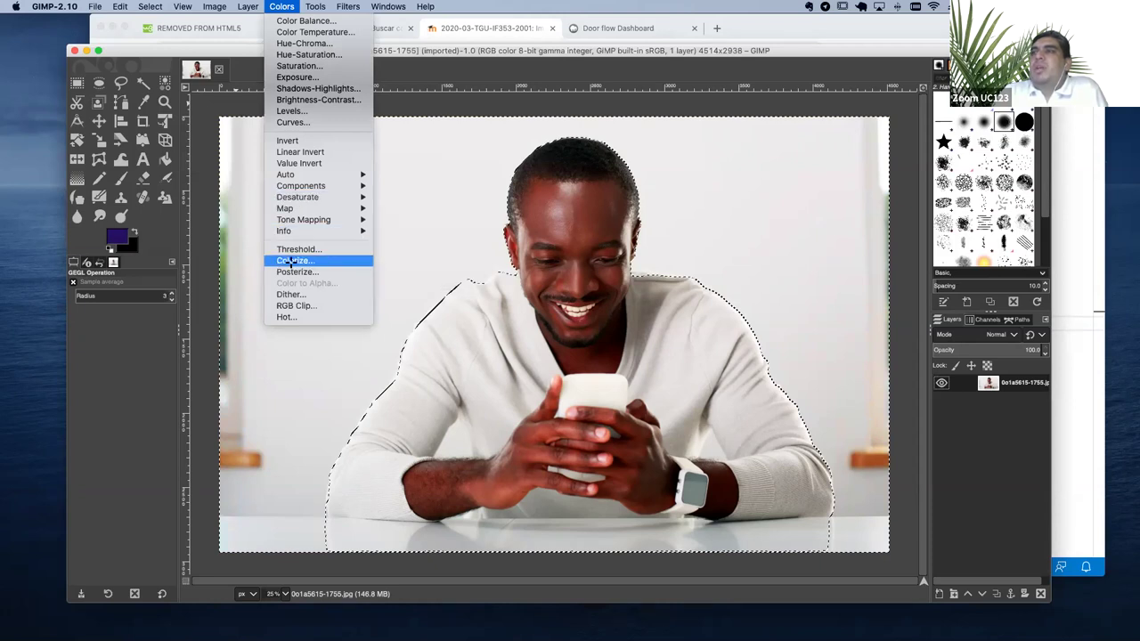
Trial a dark green (1a6704) Colorize tint on the background, then cancel it
left_click(292, 260)
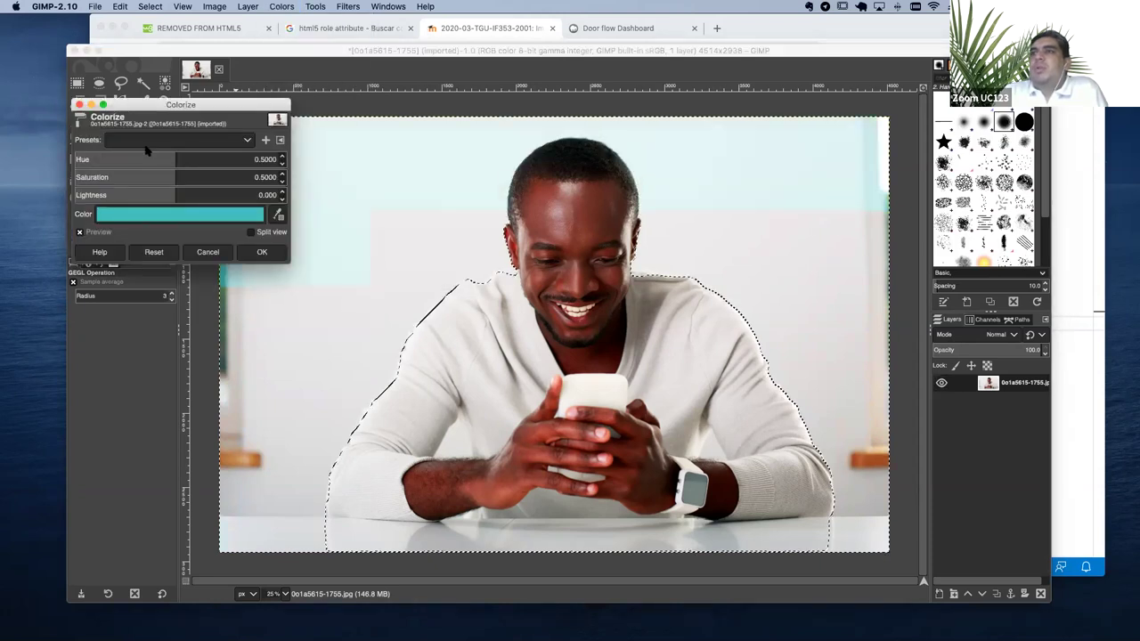
left_click(226, 216)
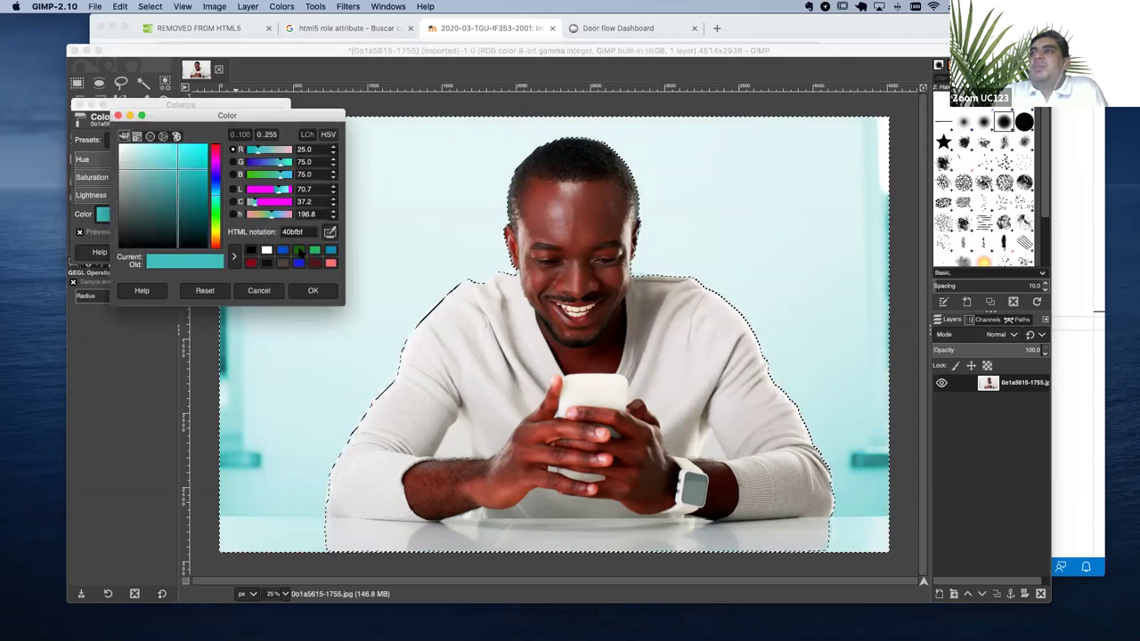
left_click(300, 251)
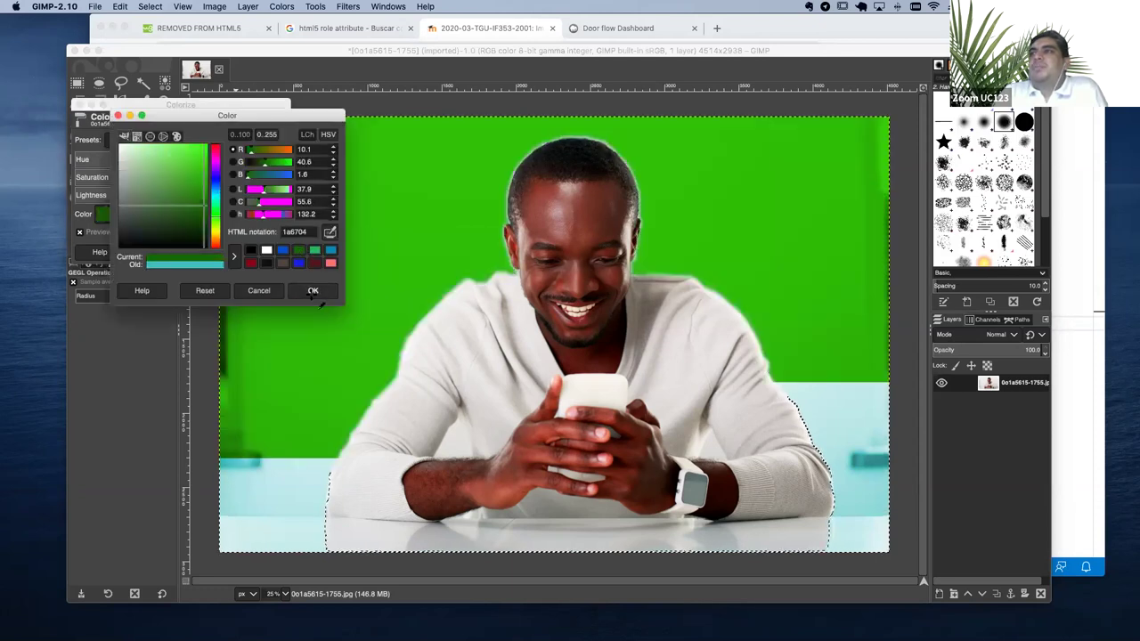
left_click(312, 294)
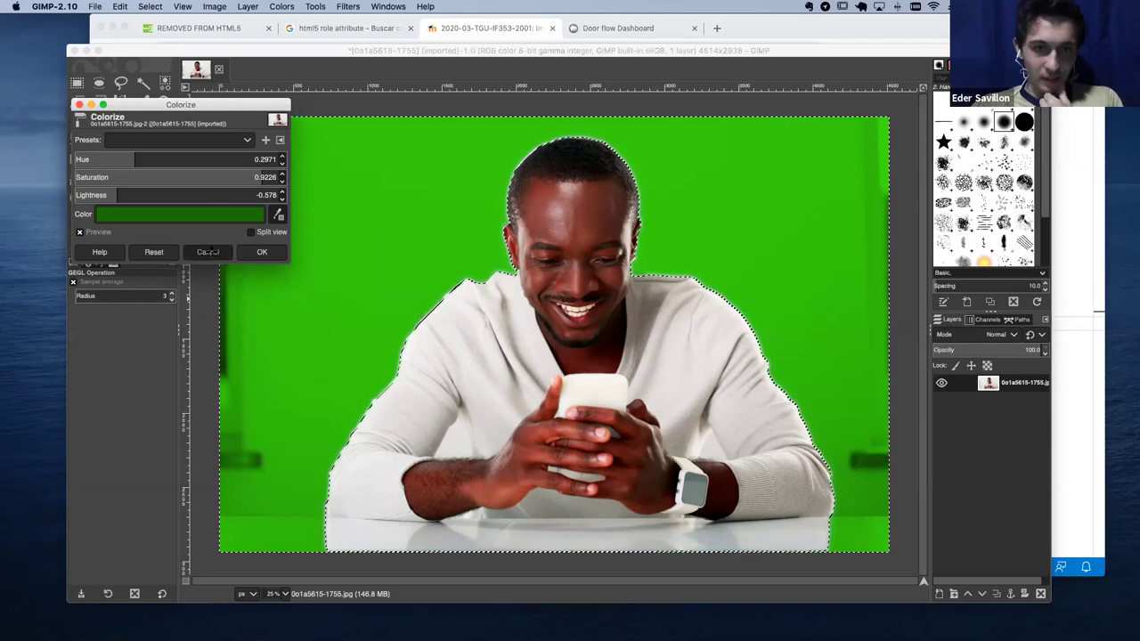
left_click(210, 252)
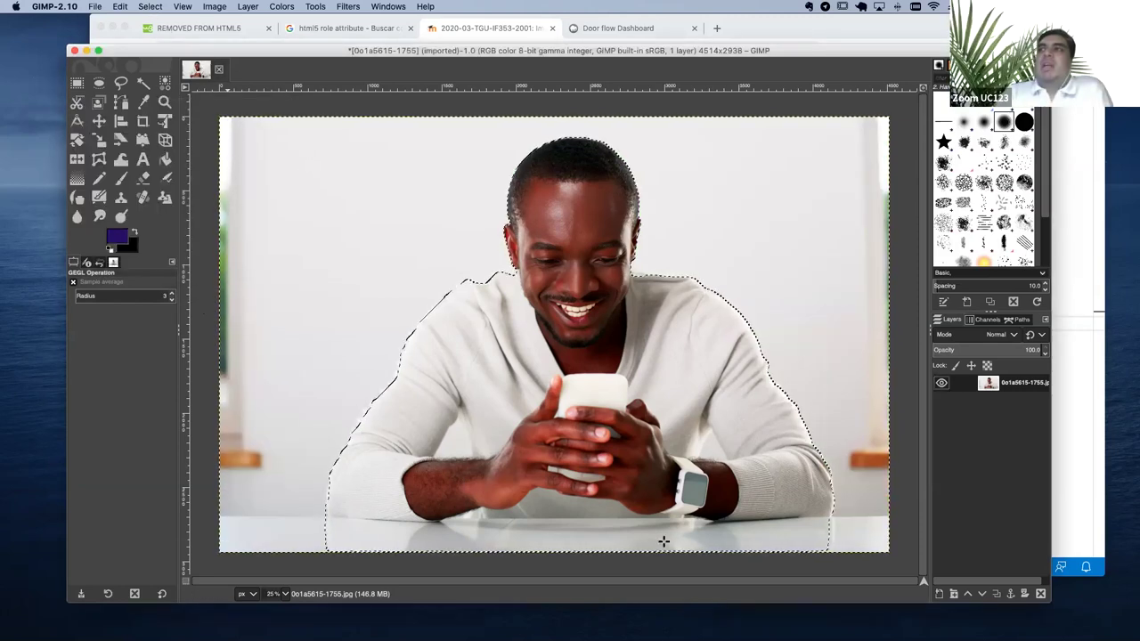
Open the Select menu
left_click(154, 7)
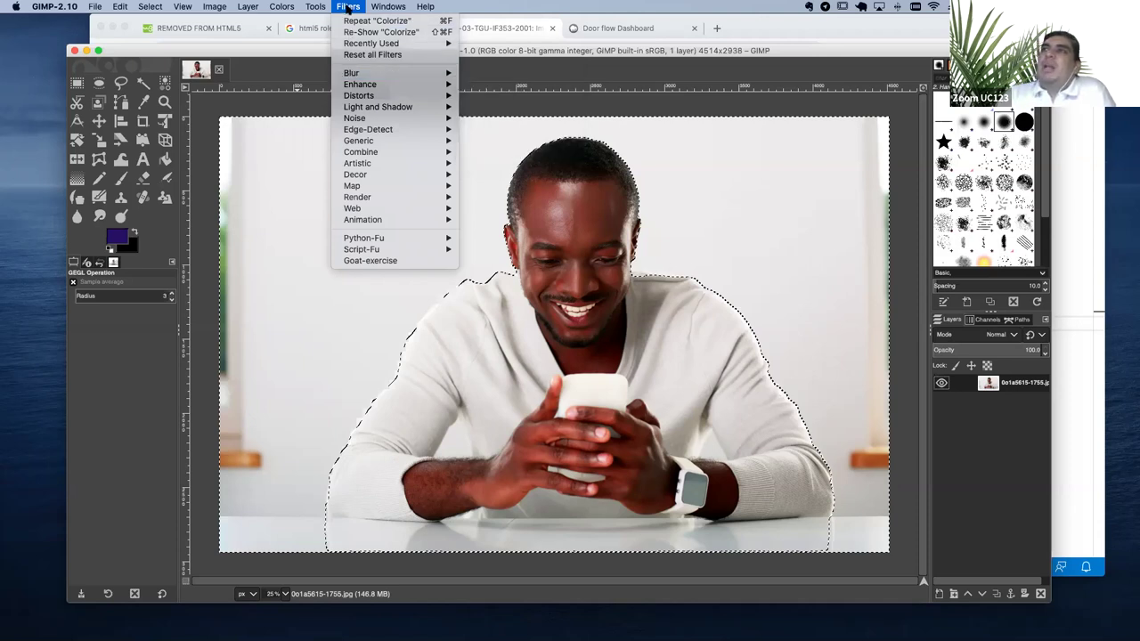
mouse_move(378, 73)
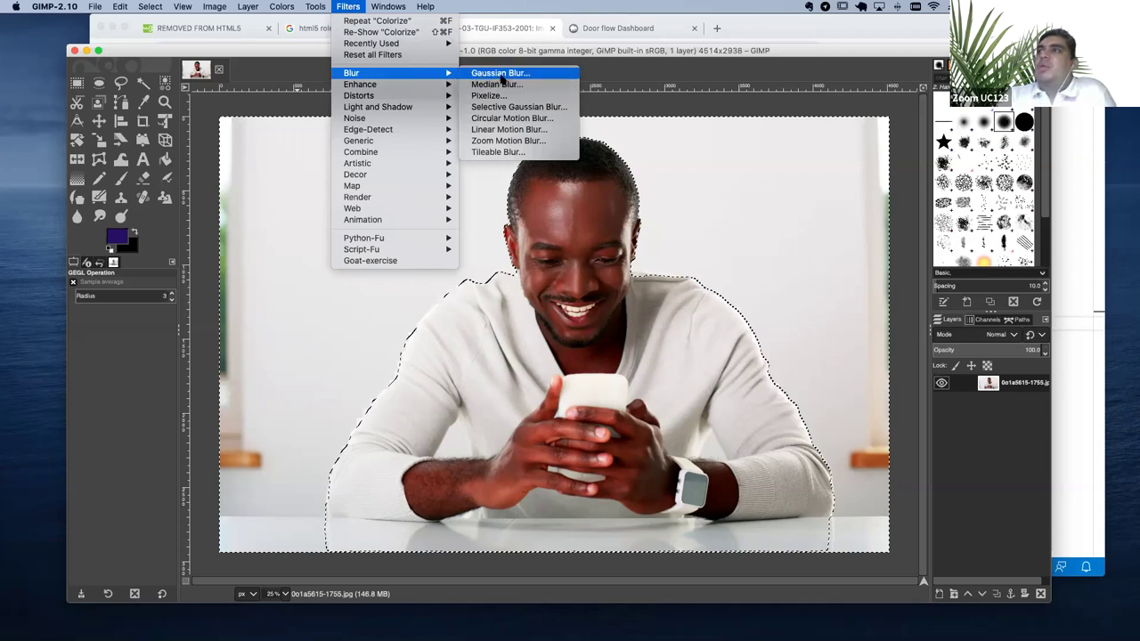
Blur the background selection with a Gaussian Blur of size 47.55
left_click(546, 78)
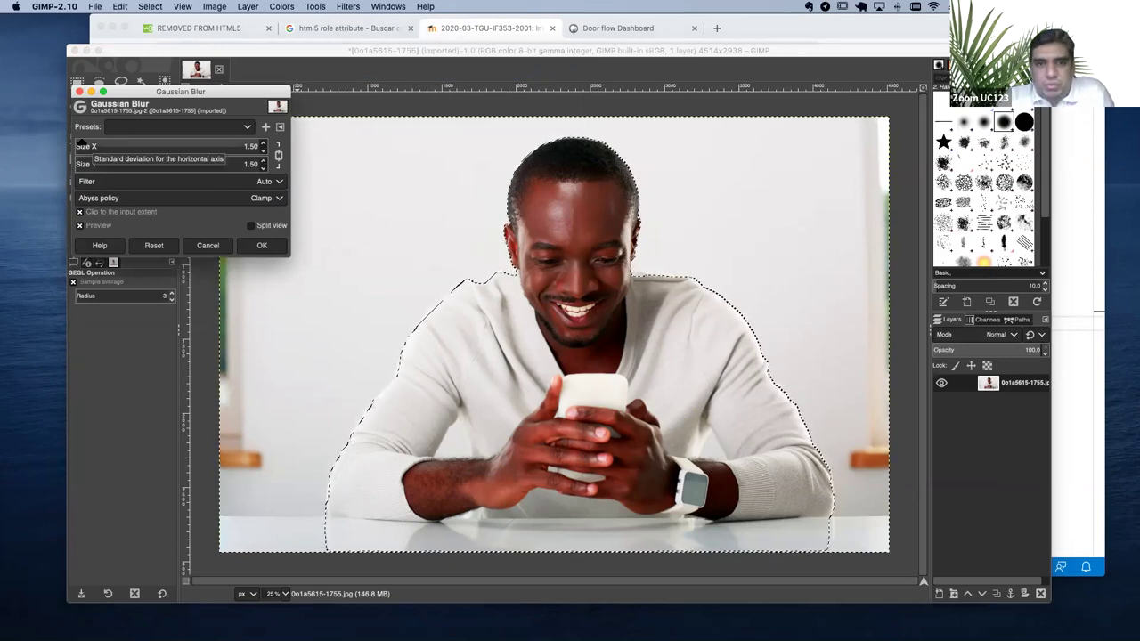
left_click_drag(79, 145, 162, 146)
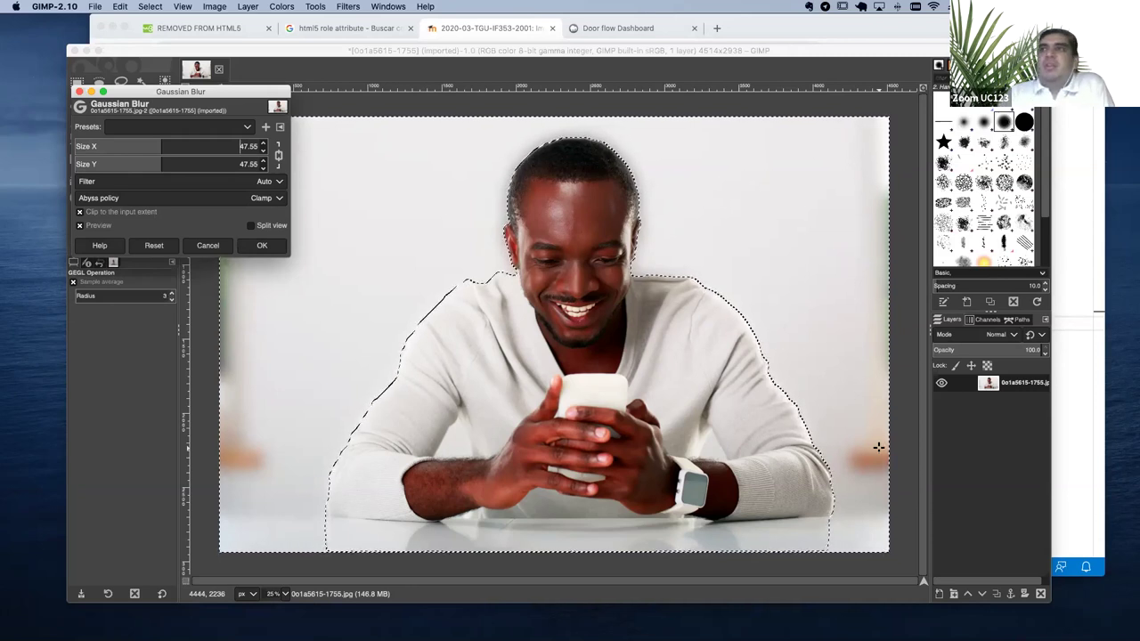
left_click(263, 247)
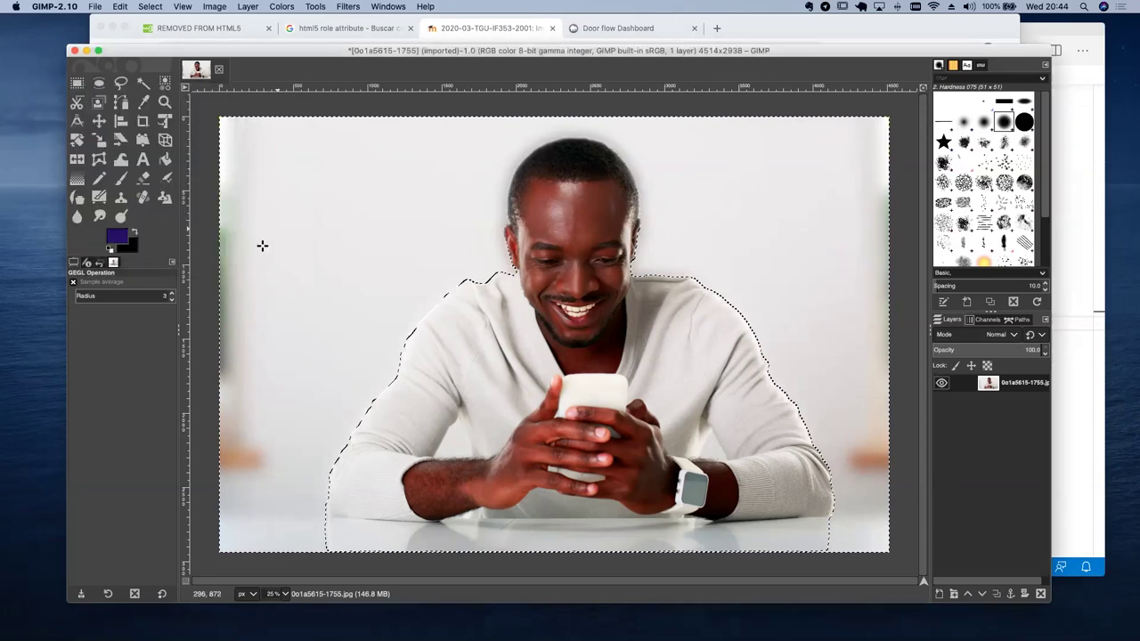
Reopen the Gaussian Blur settings and dismiss them without applying
left_click(348, 6)
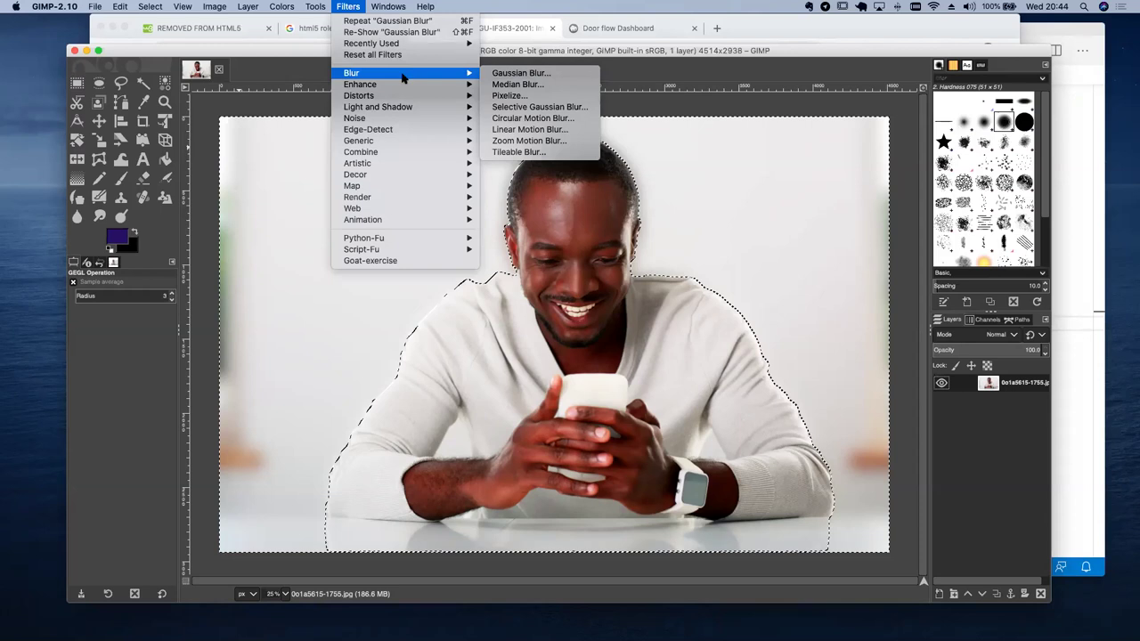
left_click(506, 78)
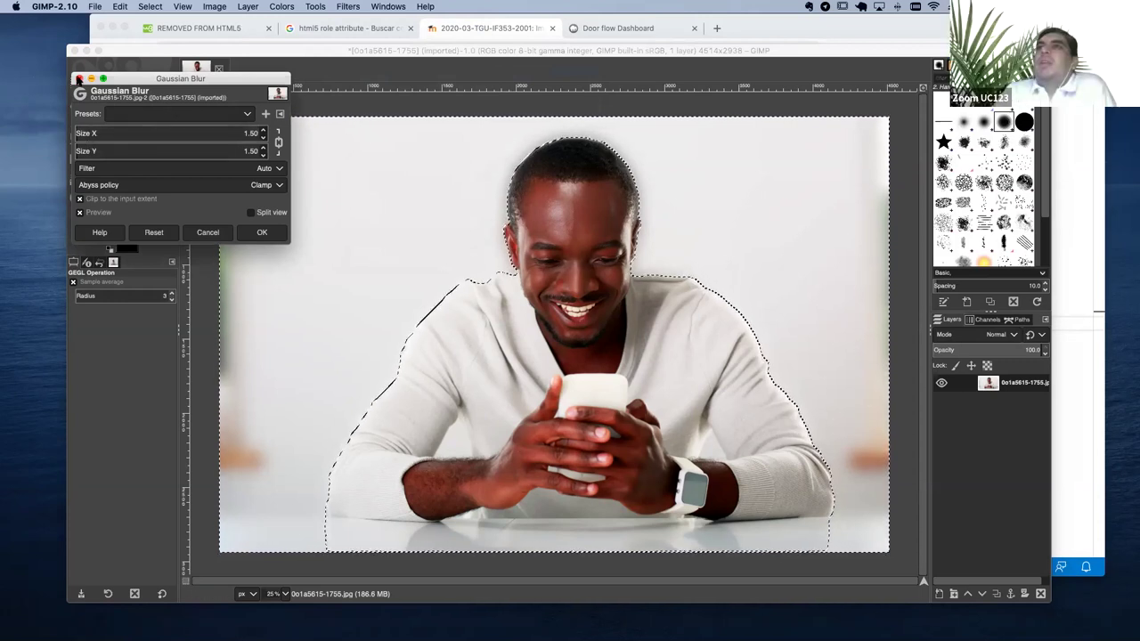
left_click(78, 78)
Return to the Filters menu and choose Gaussian Blur again
left_click(346, 8)
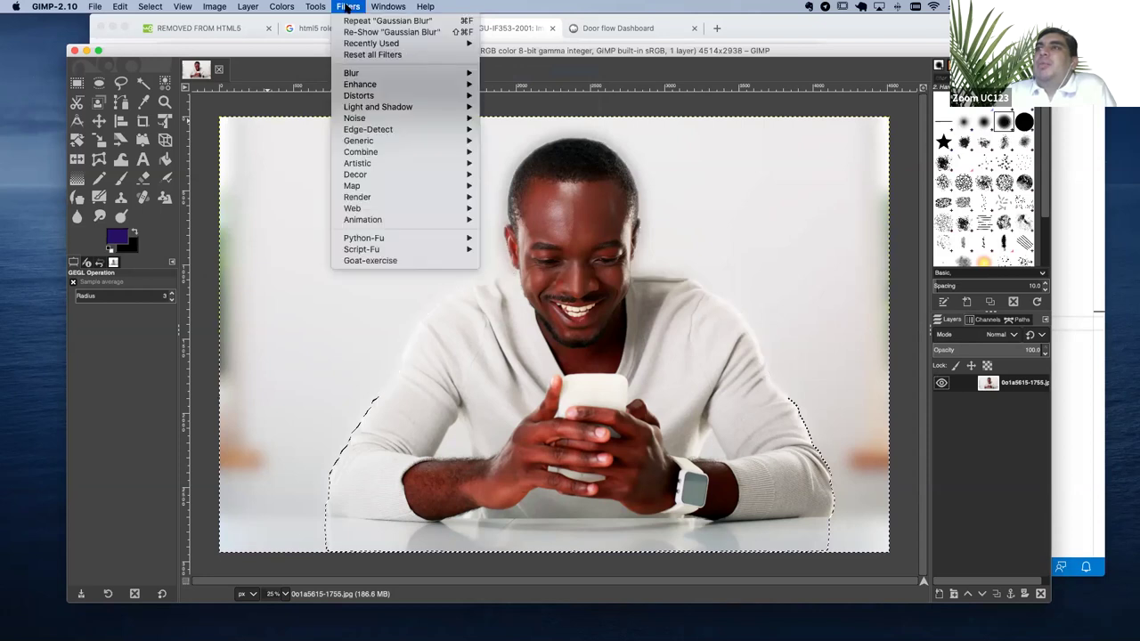
key("Escape")
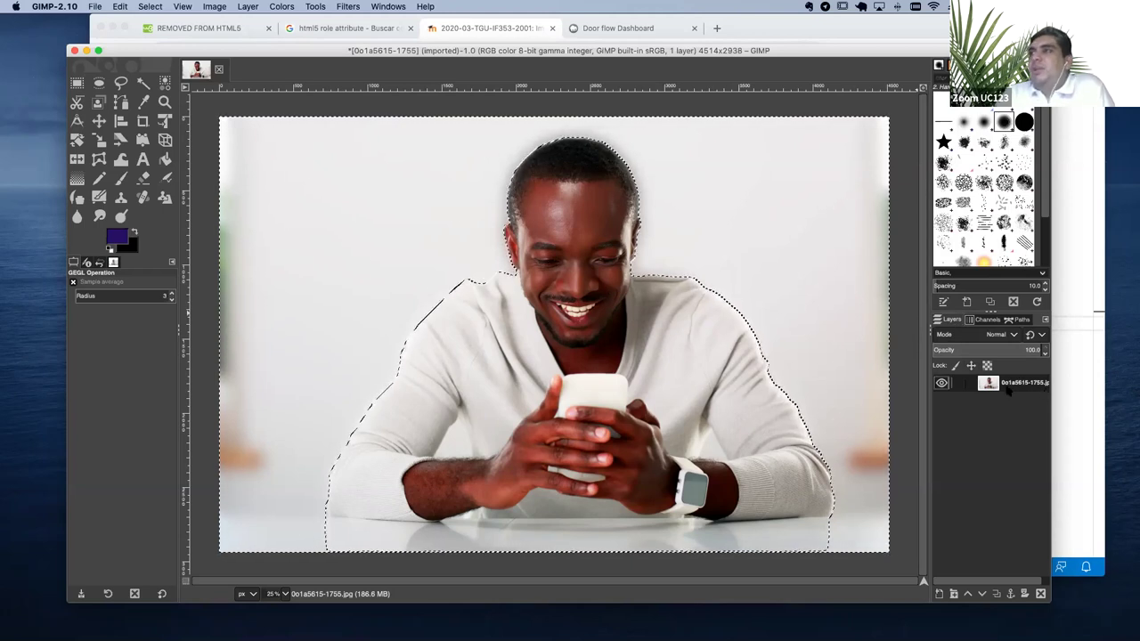
left_click(348, 7)
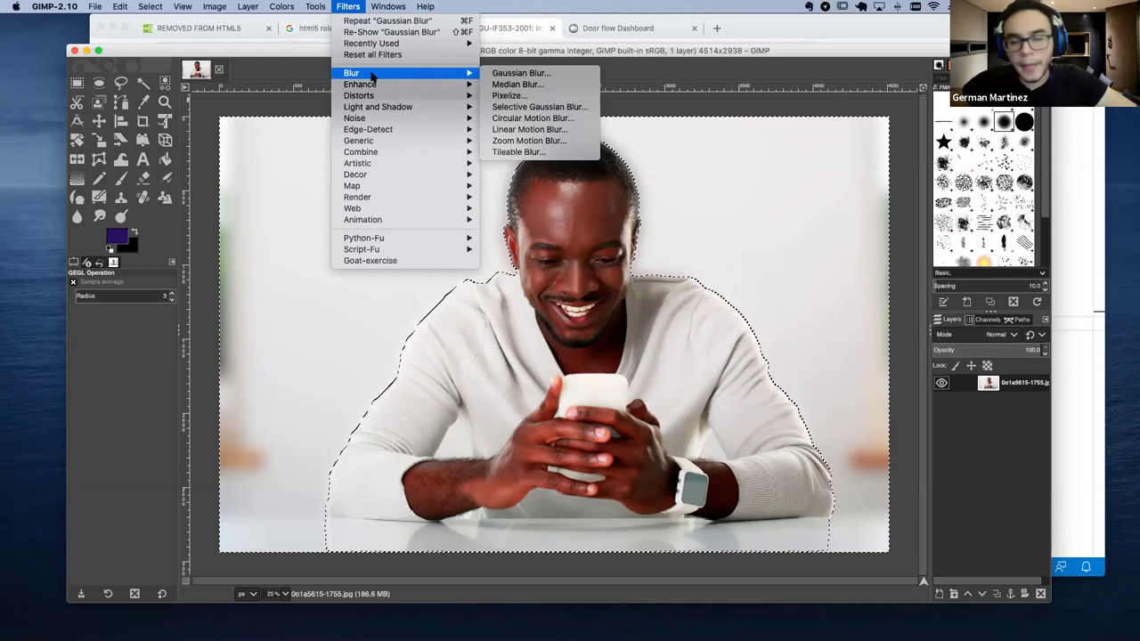
left_click(513, 79)
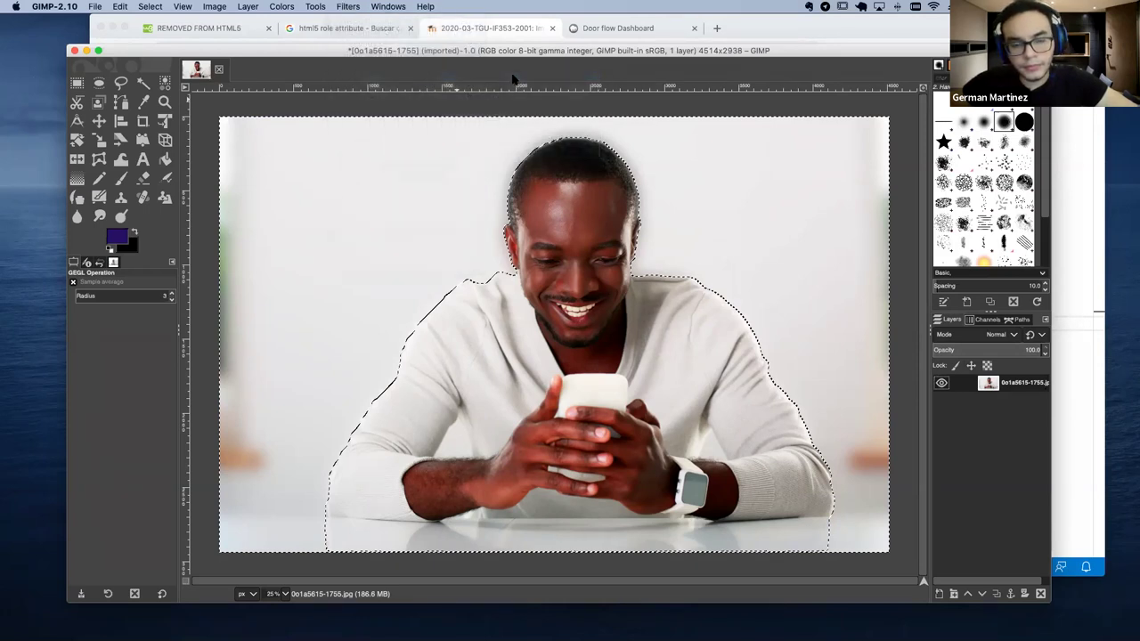
left_click_drag(75, 117, 195, 125)
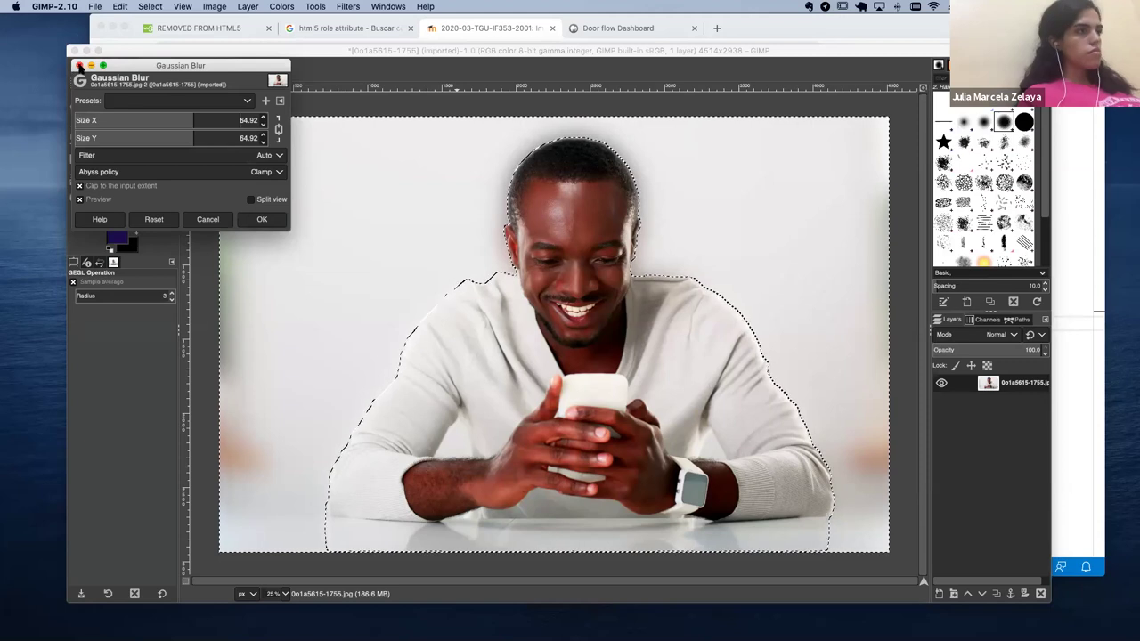
left_click(79, 65)
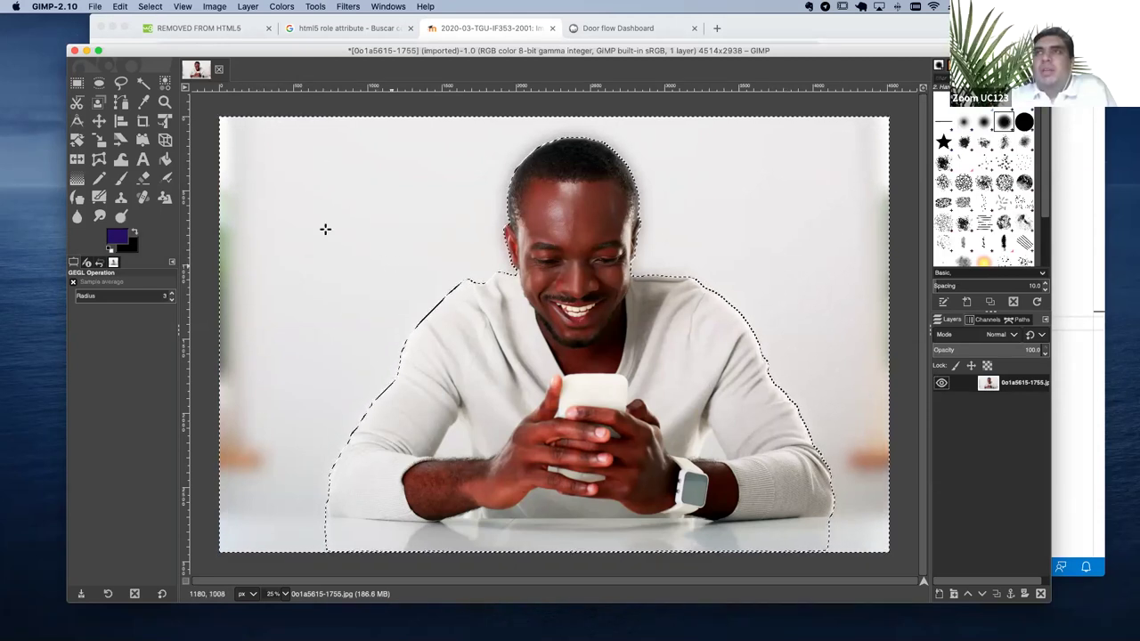
left_click(151, 7)
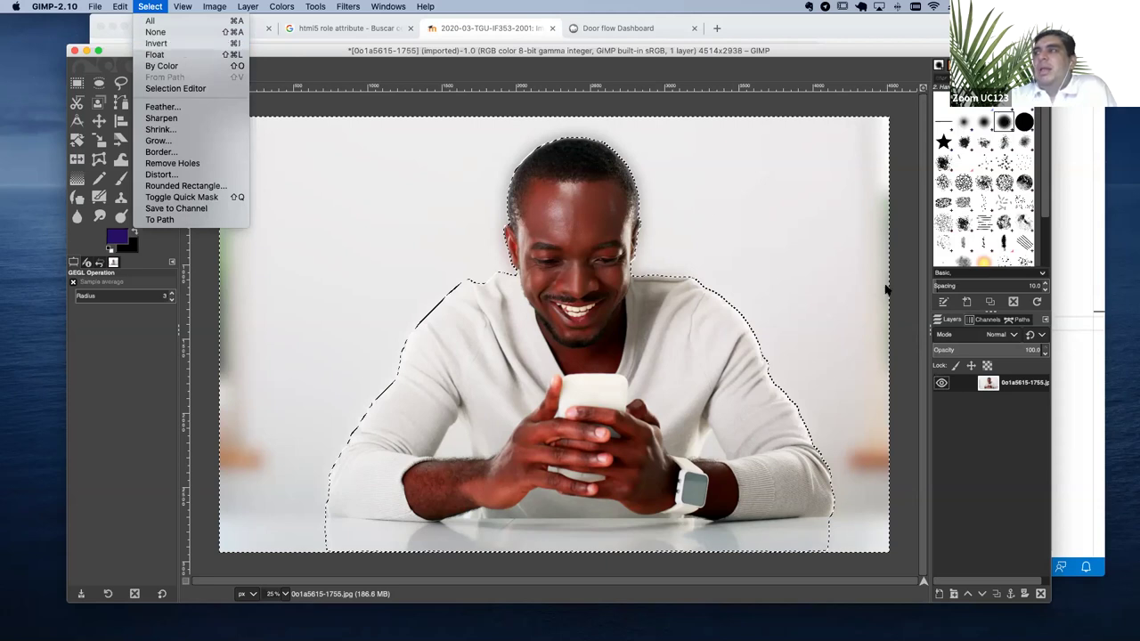
left_click(951, 321)
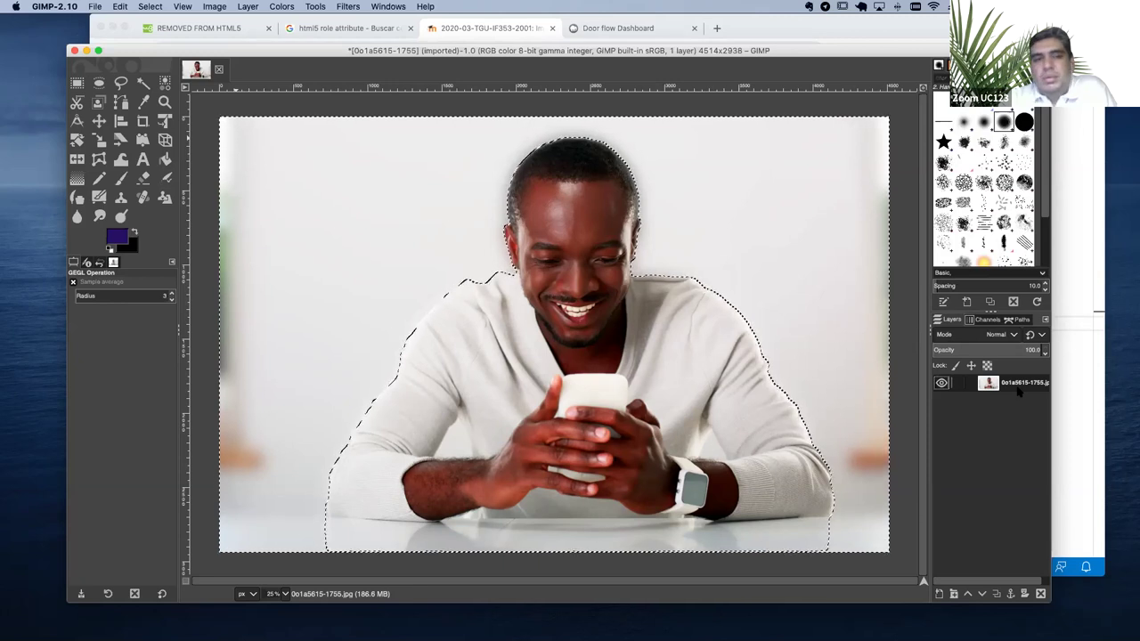
left_click(350, 8)
mouse_move(352, 73)
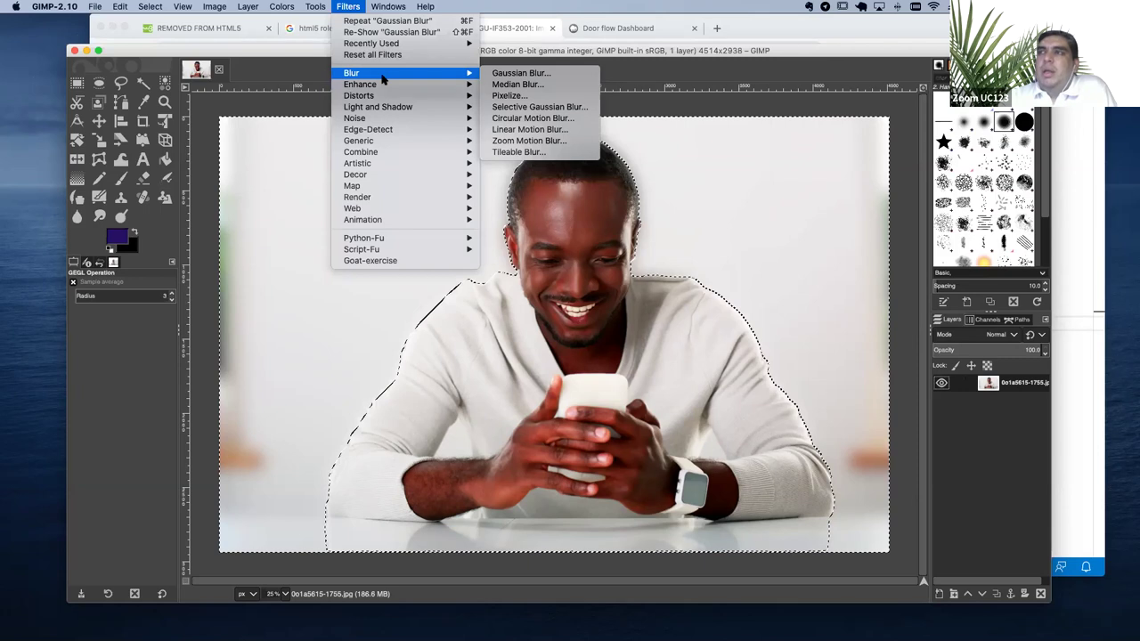
left_click(563, 78)
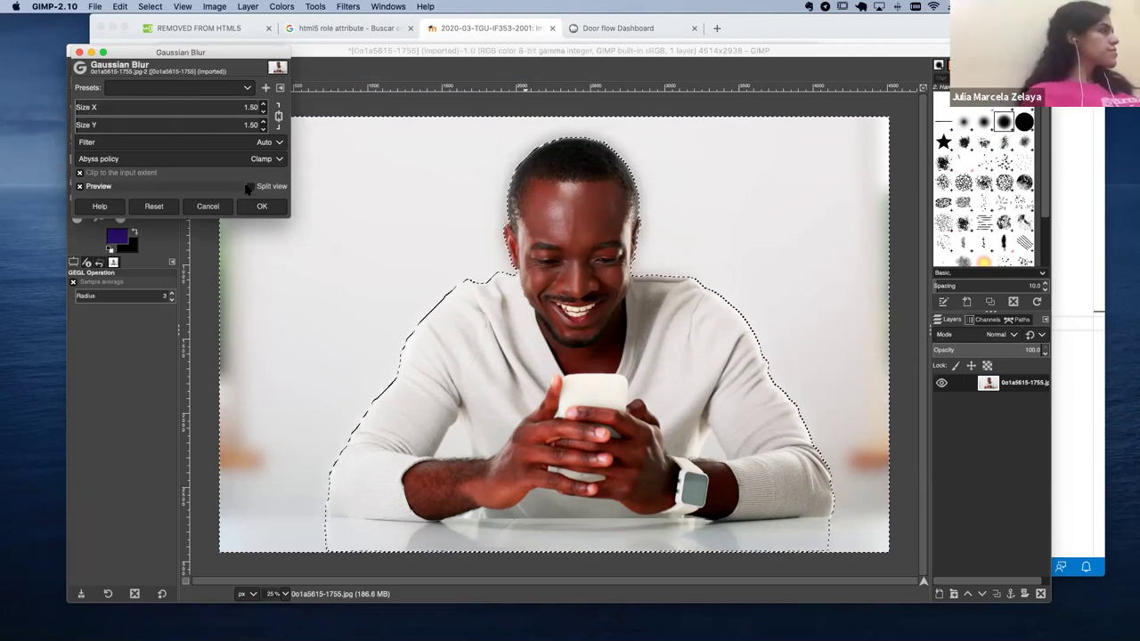
left_click(218, 207)
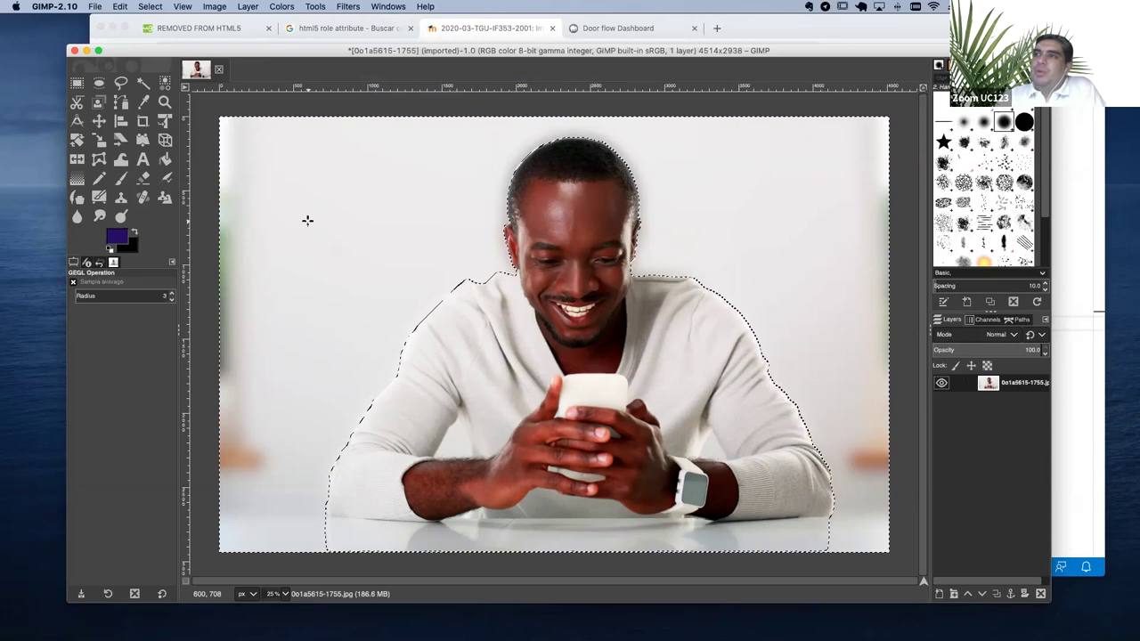
Open the Colorize adjustment from the Colors menu
left_click(214, 6)
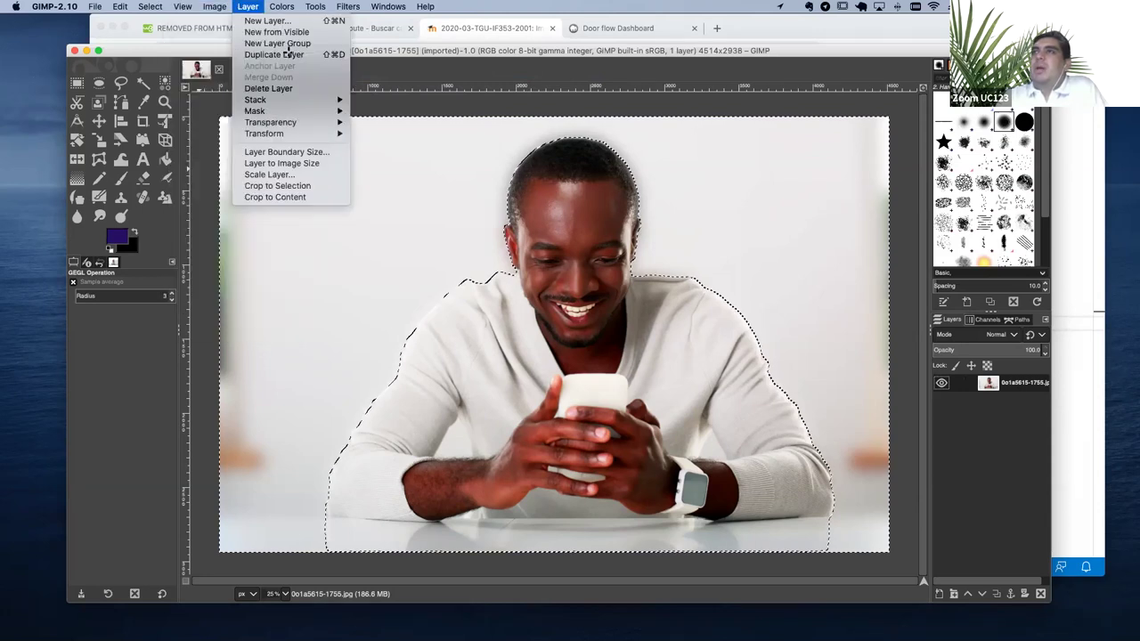
key("Right")
key("Down")
key("Down")
key("Down")
key("Down")
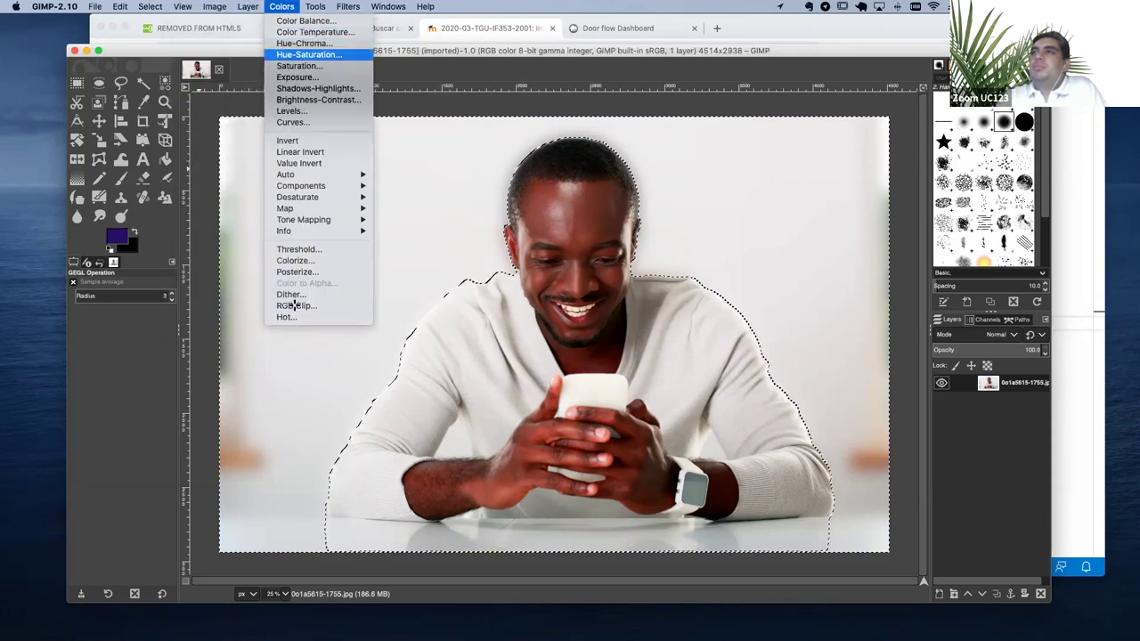
left_click(295, 260)
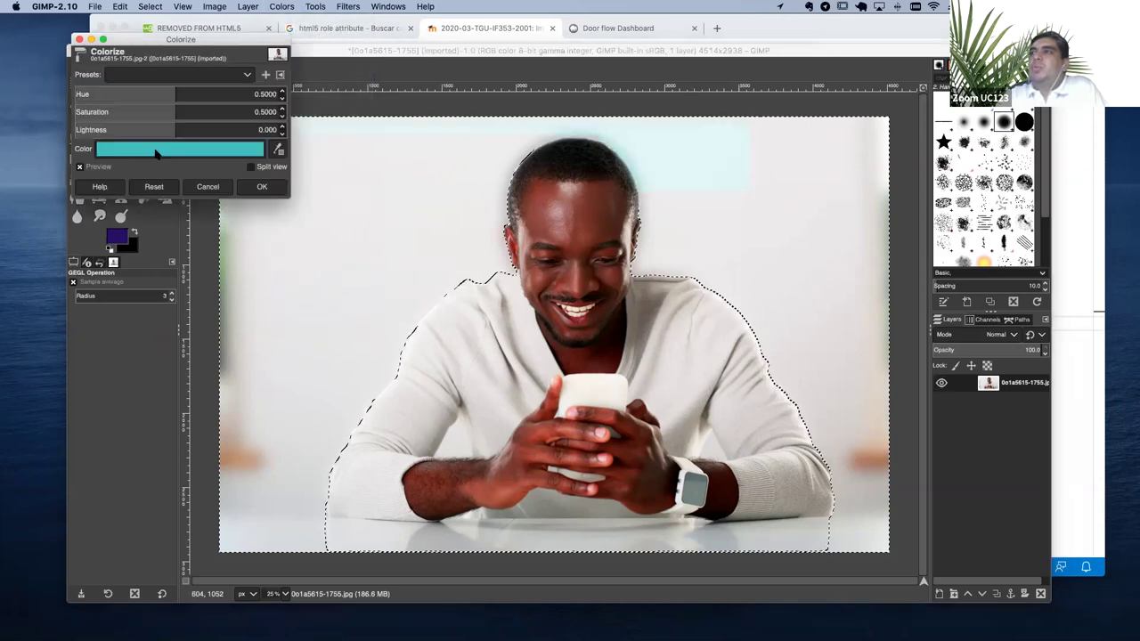
Pick a light green tint, previewing hue 0.3486 and saturation 0.4057
left_click(214, 149)
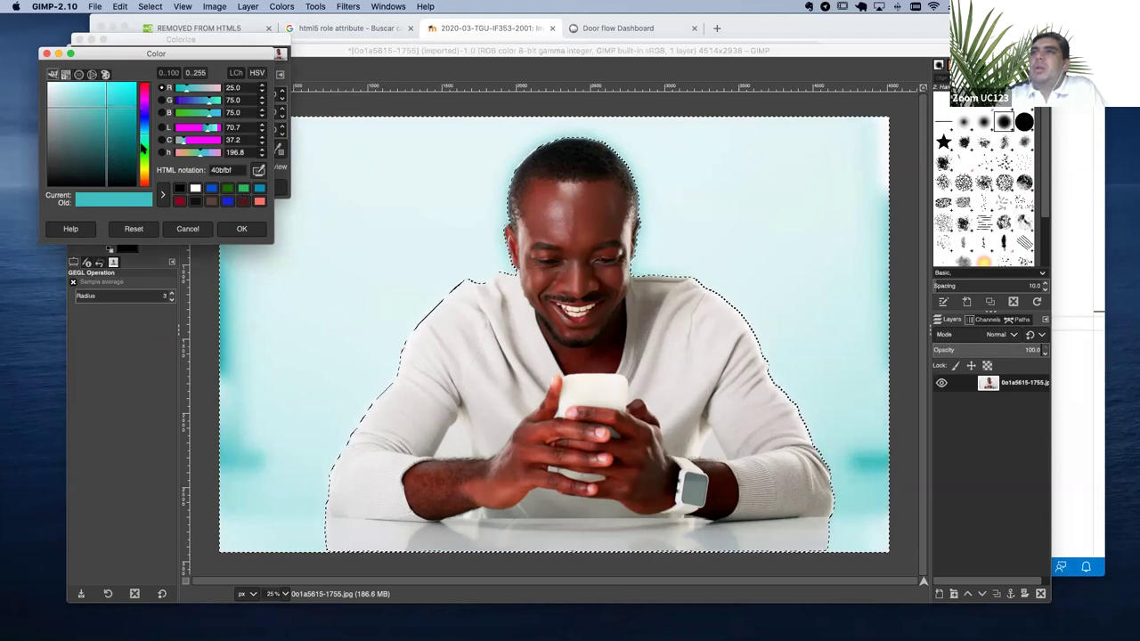
left_click(144, 153)
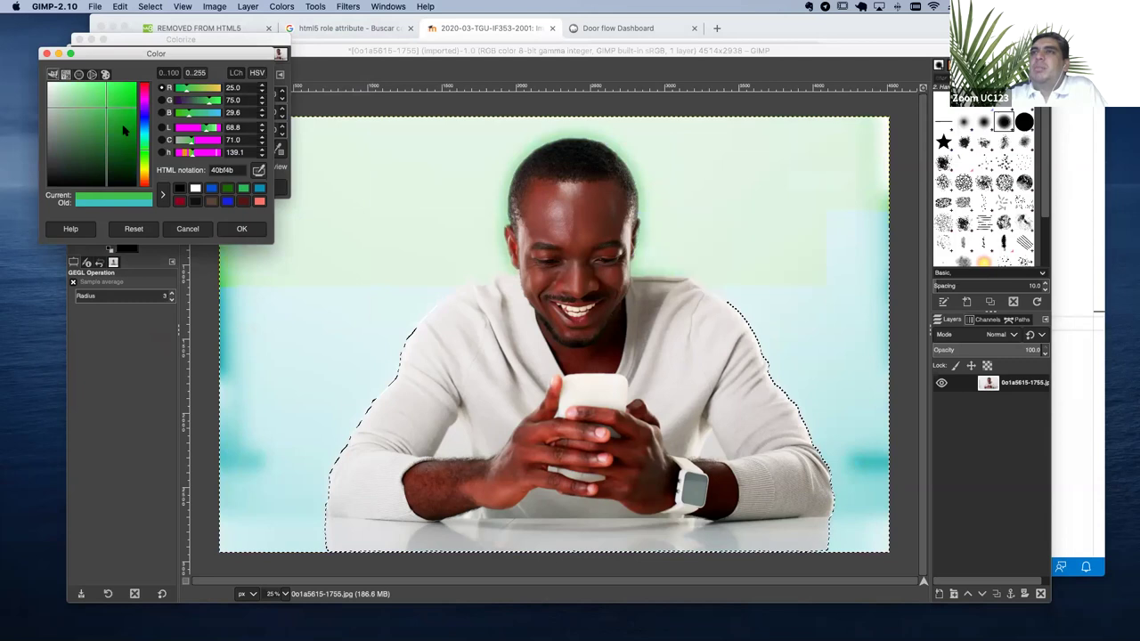
left_click(131, 130)
left_click_drag(131, 130, 99, 132)
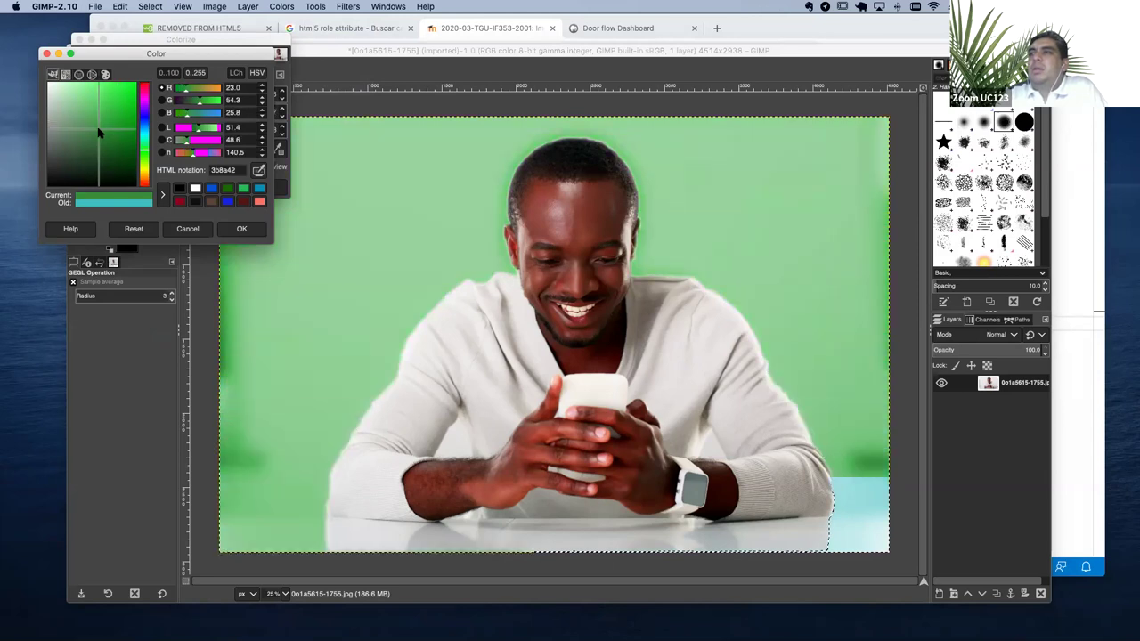
left_click(248, 231)
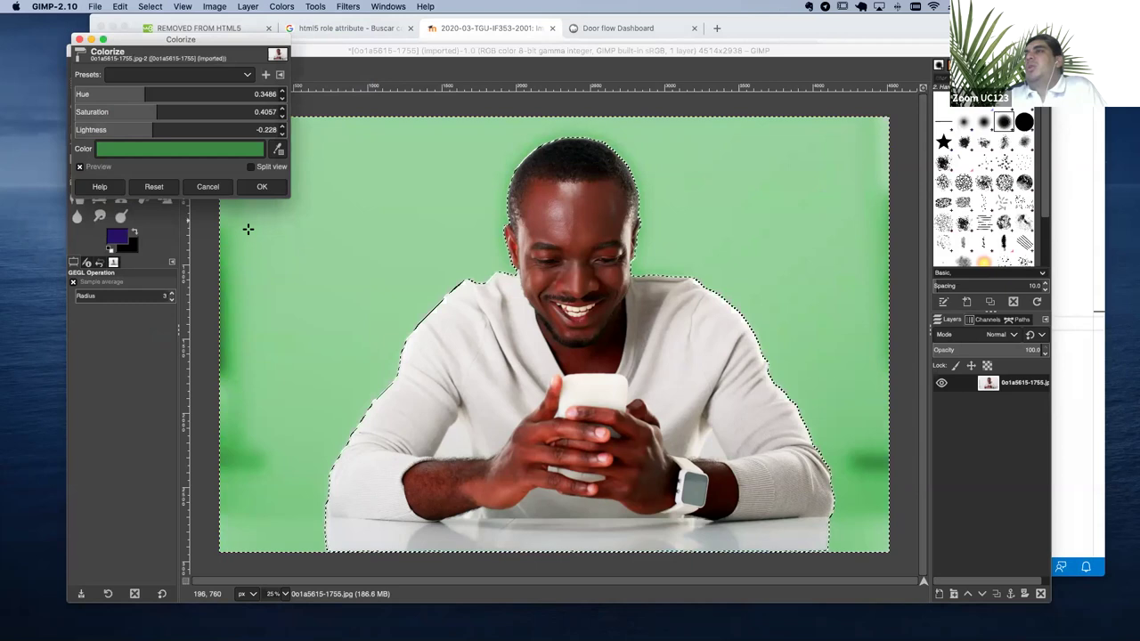
Apply the light green Colorize tint, then open and close the Colors menu
left_click(261, 187)
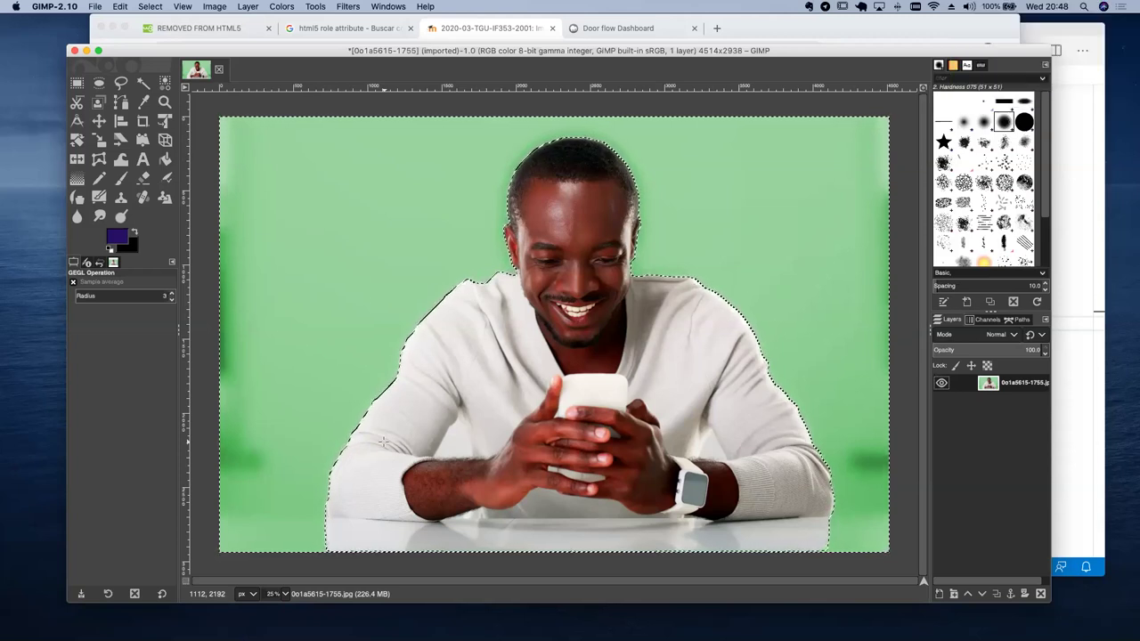
left_click(282, 6)
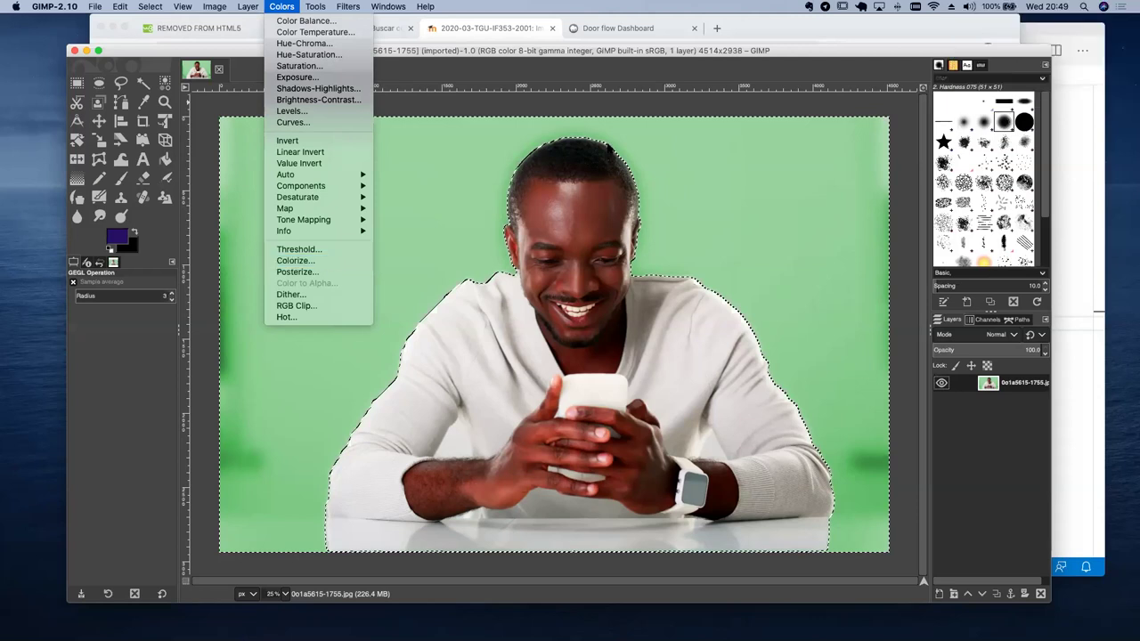
left_click(830, 52)
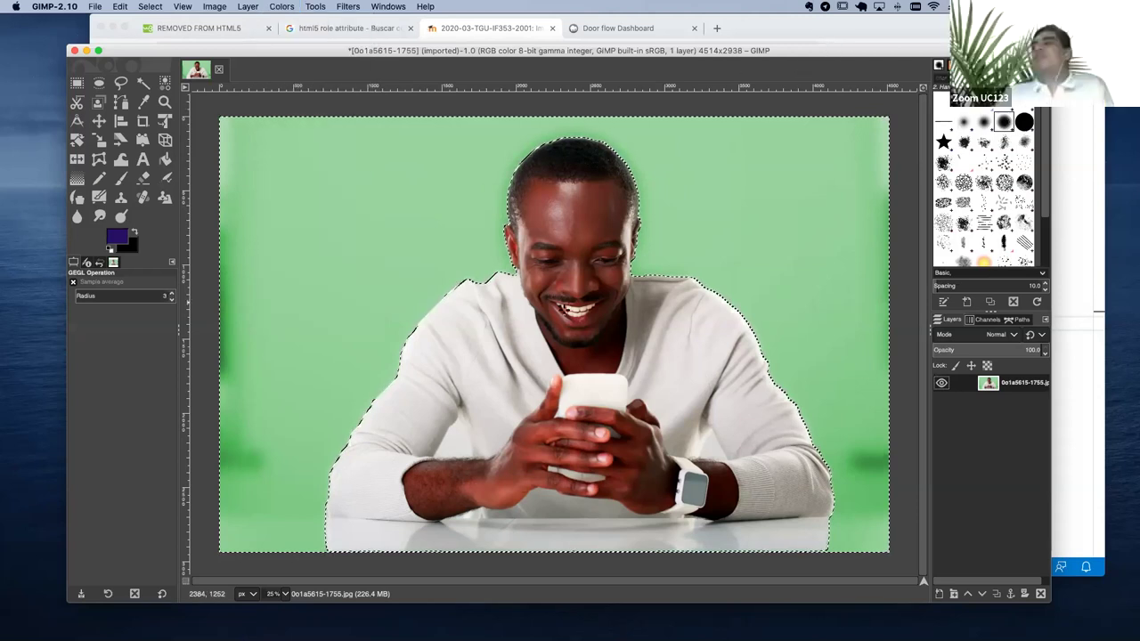
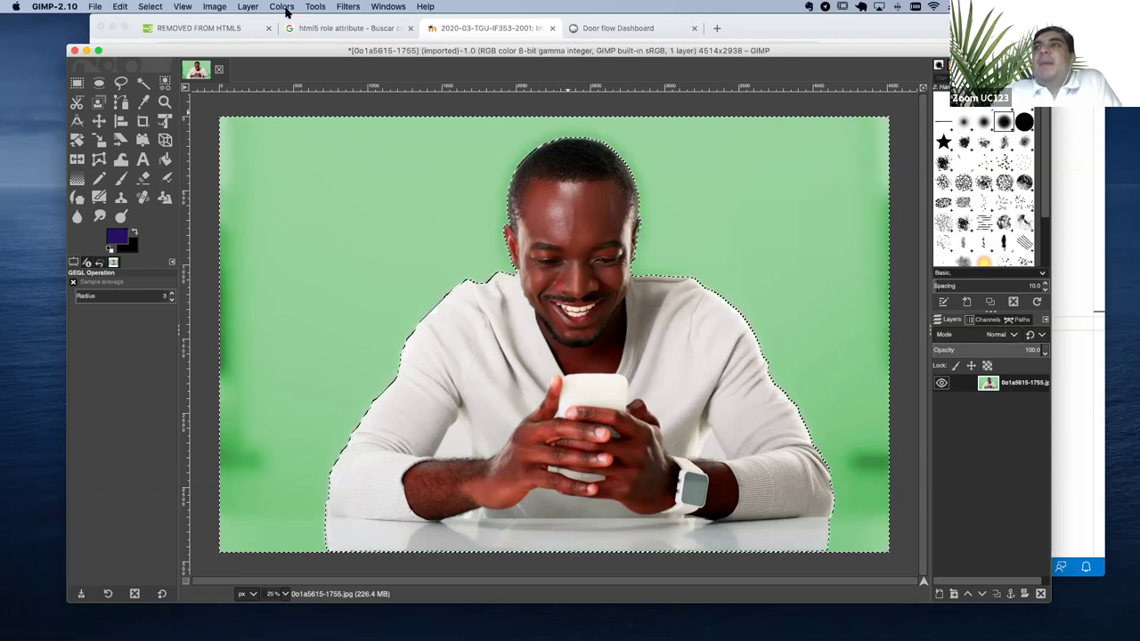
Open the Colors menu to start looking for the image resize command
left_click(282, 8)
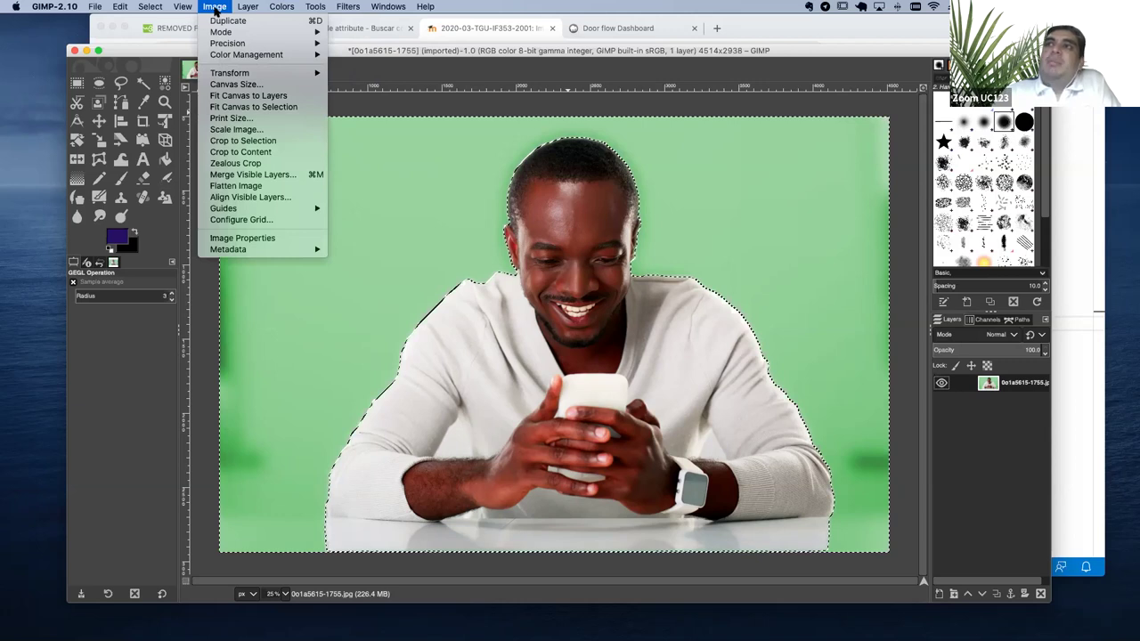
In Scale Image, set width 460 (height 299) and X resolution 150 pixels/in, without applying
left_click(252, 131)
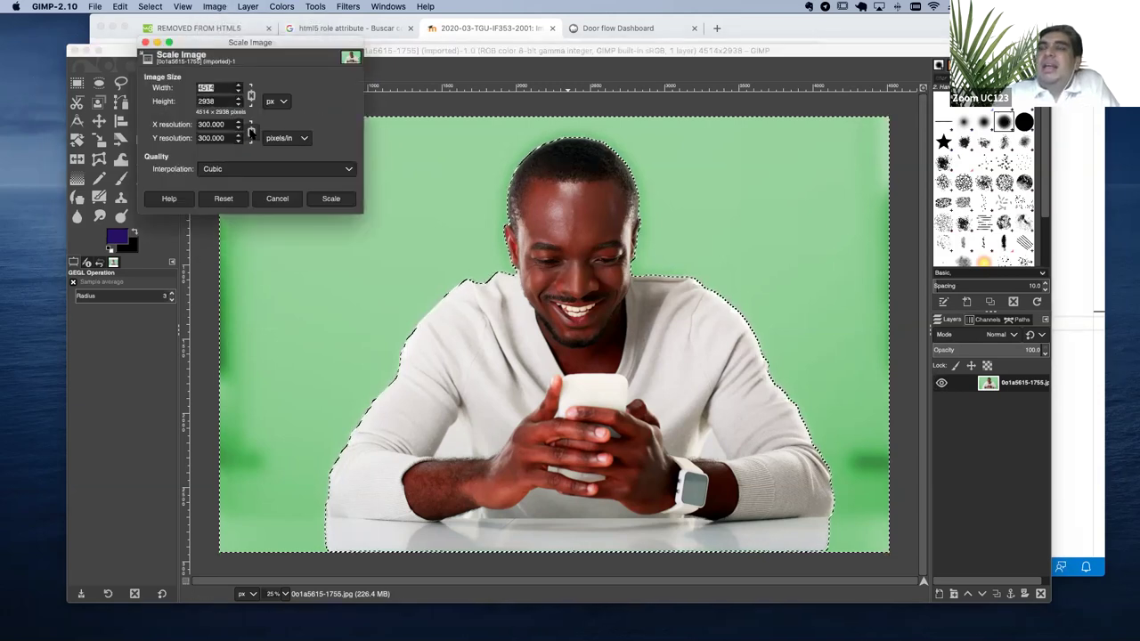
left_click_drag(257, 46, 411, 129)
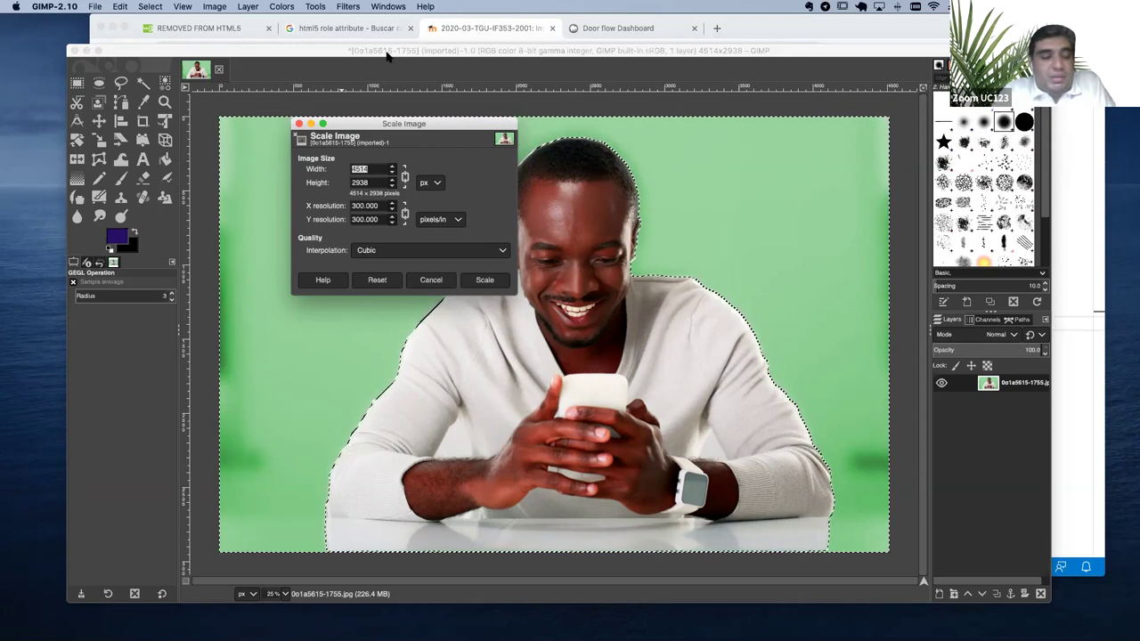
left_click(376, 169)
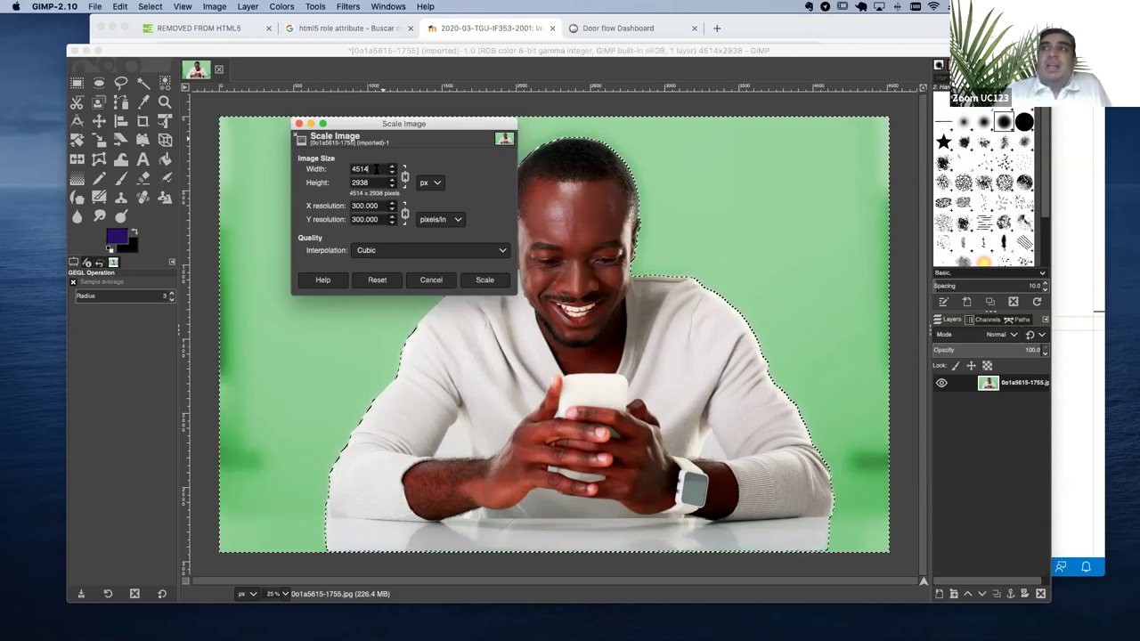
left_click_drag(376, 168, 340, 166)
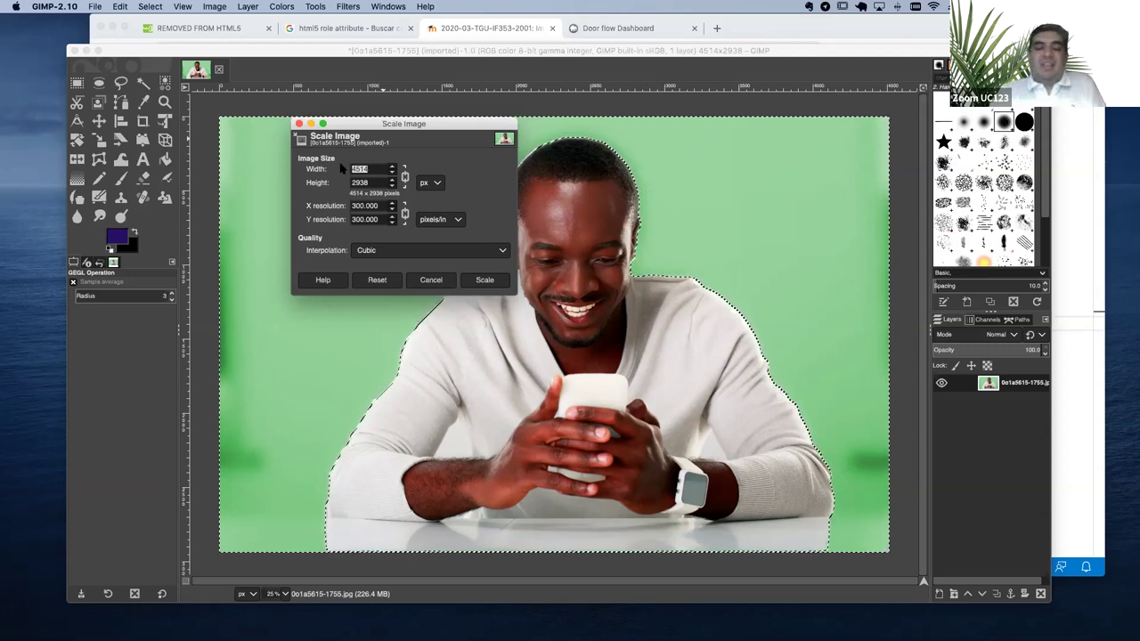
type("460")
key("Tab")
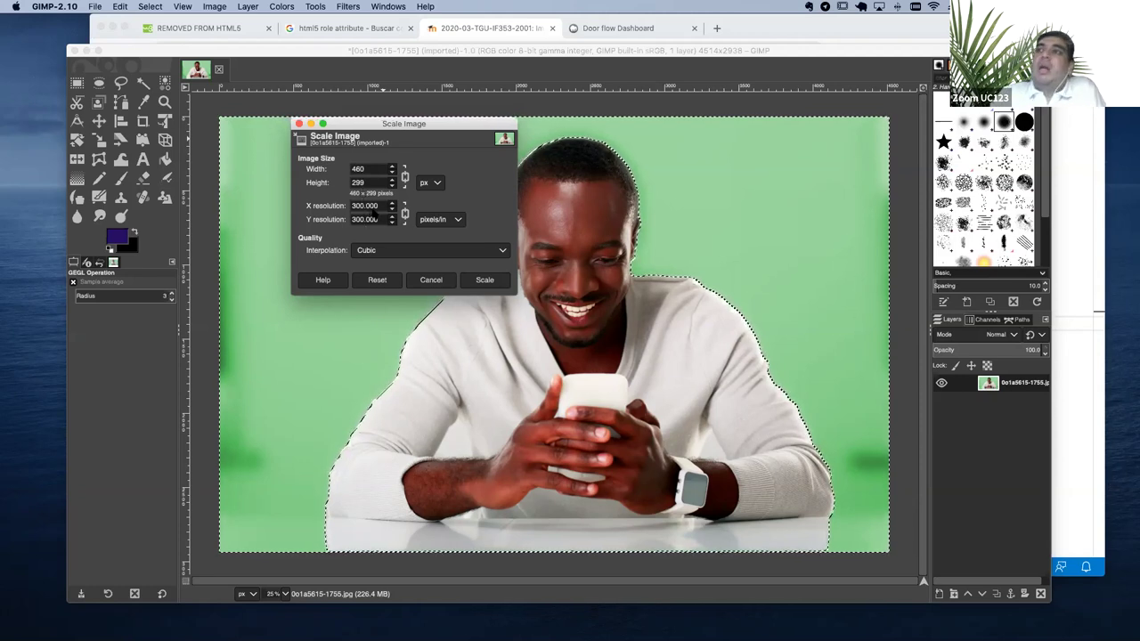
left_click_drag(379, 206, 344, 204)
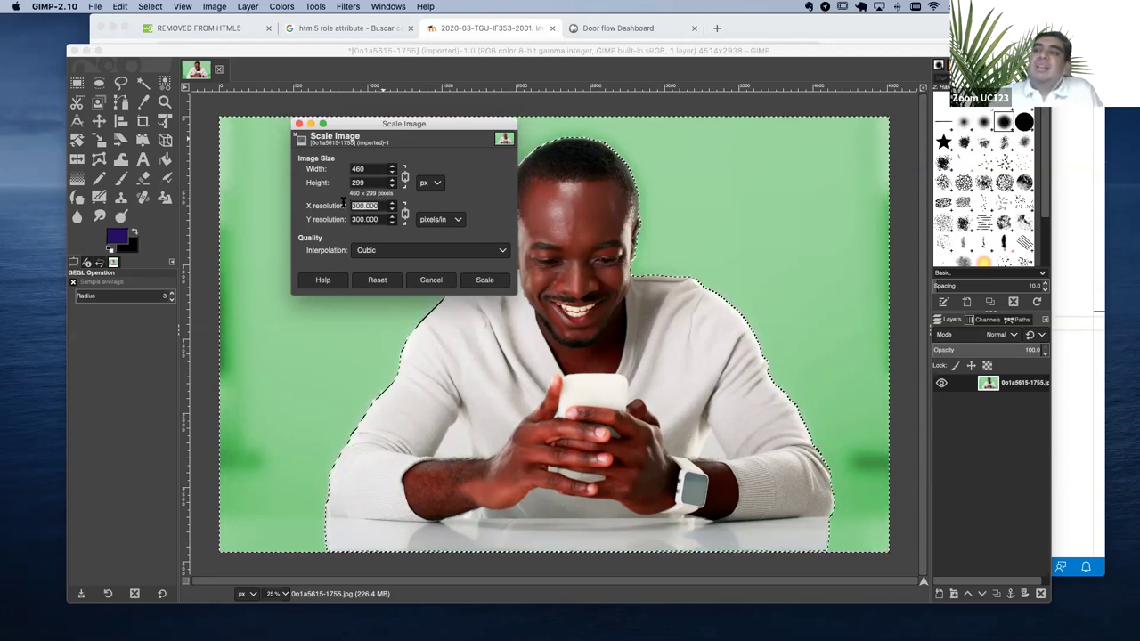
type("150")
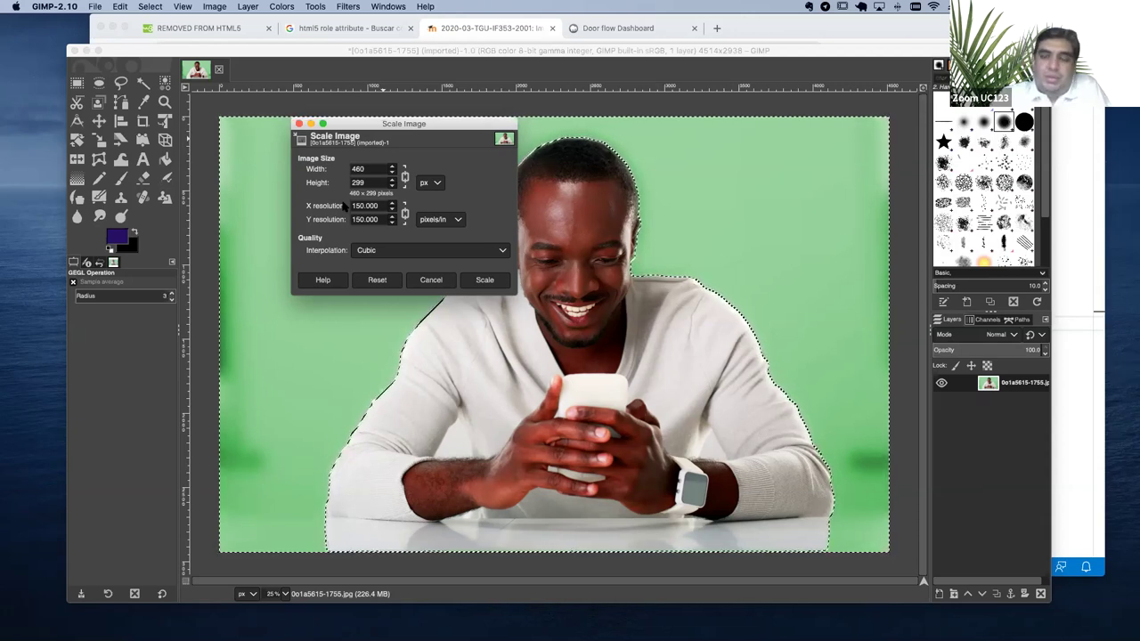
Apply the 460 × 299 scaling and view the photo at 100% zoom
left_click(485, 281)
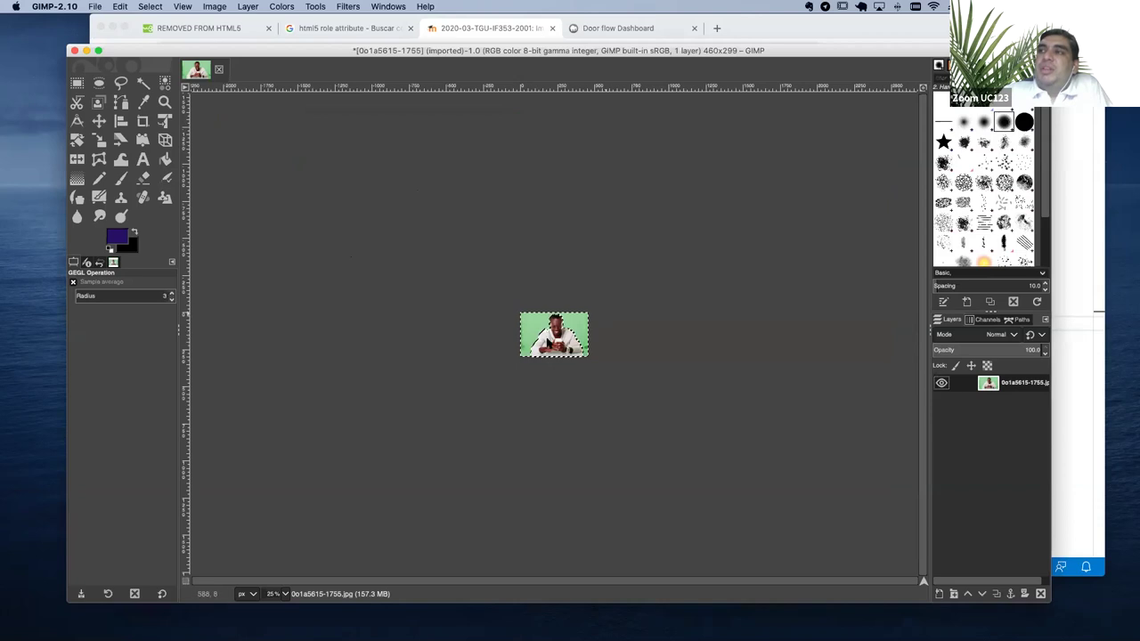
left_click(285, 594)
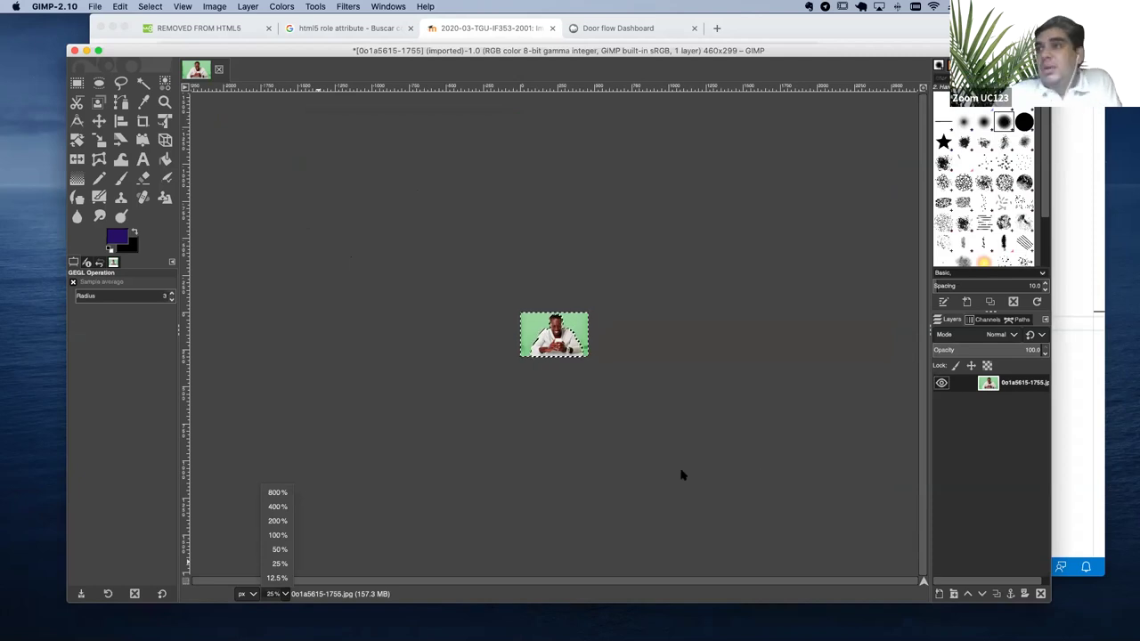
left_click(277, 534)
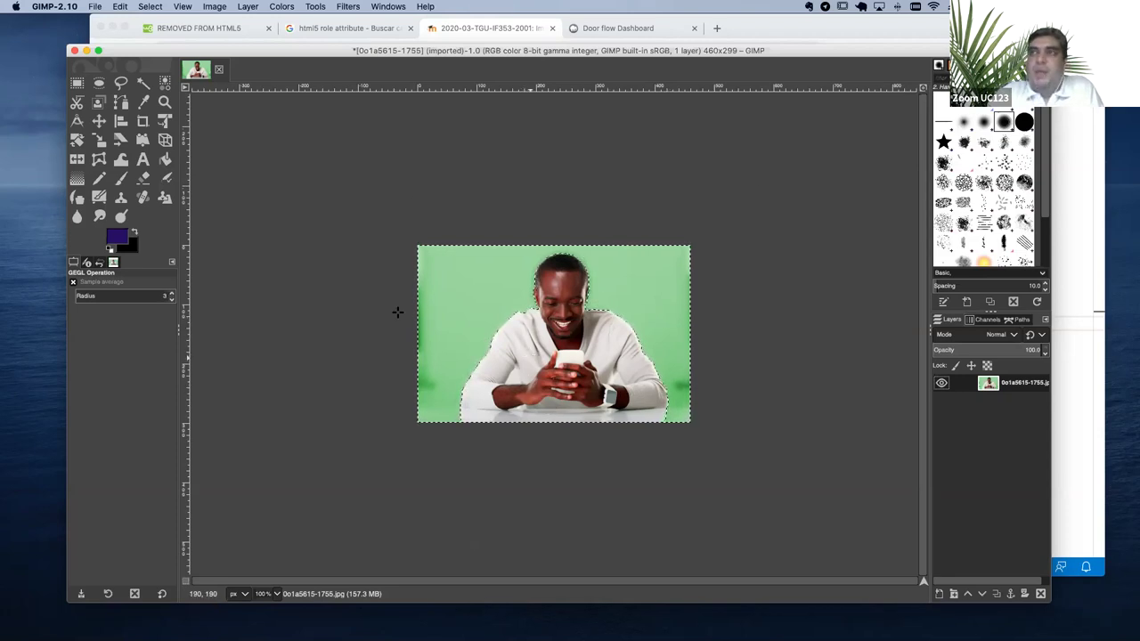
Start File > Export As for the scaled photo
left_click(95, 7)
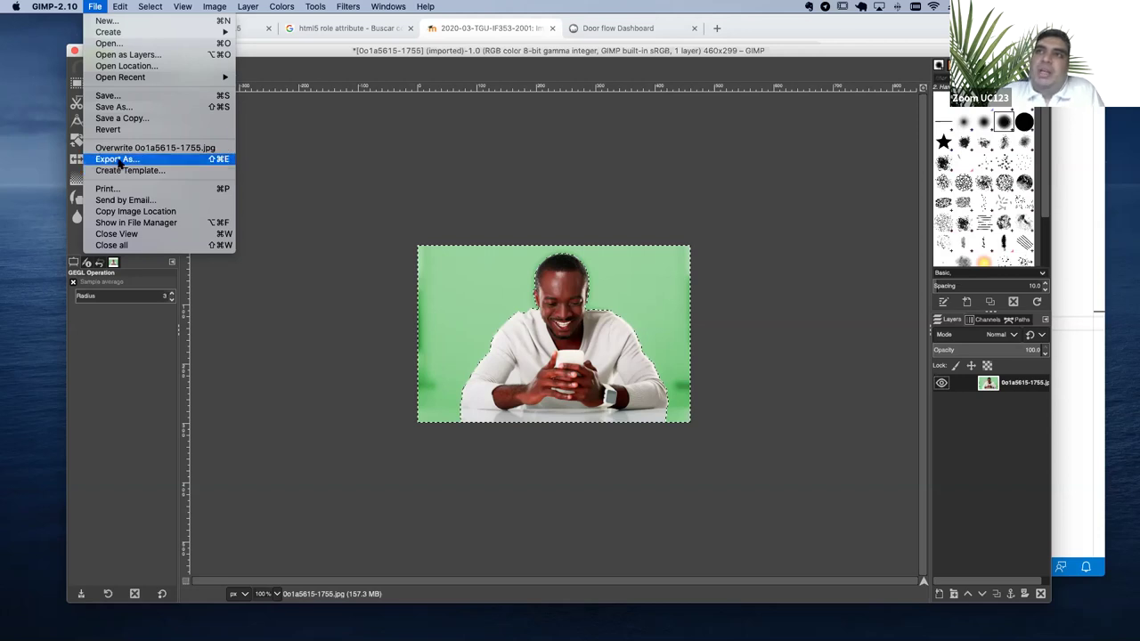
left_click(118, 159)
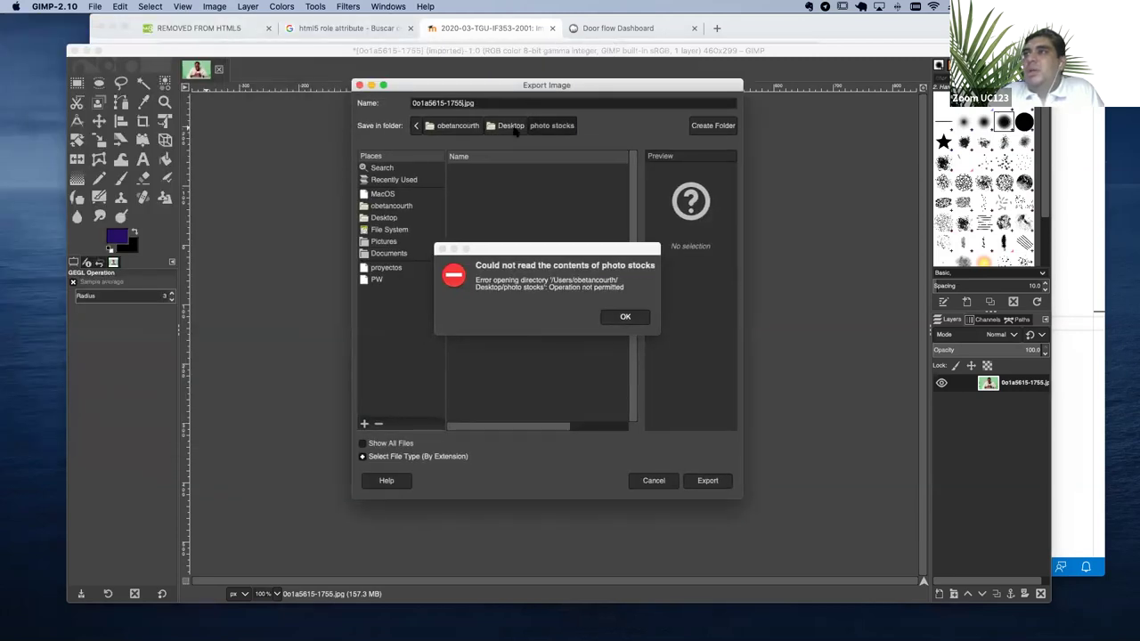
Dismiss the folder error and name the export article1_460_299.jpg in Desktop/photo stocks
key("Return")
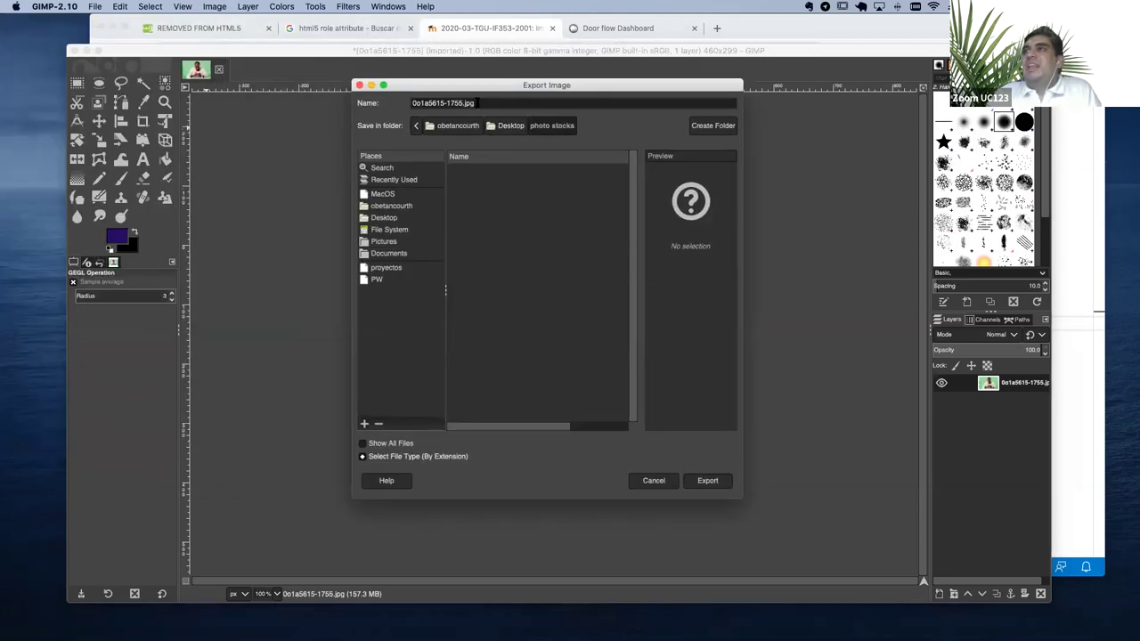
triple_click(478, 102)
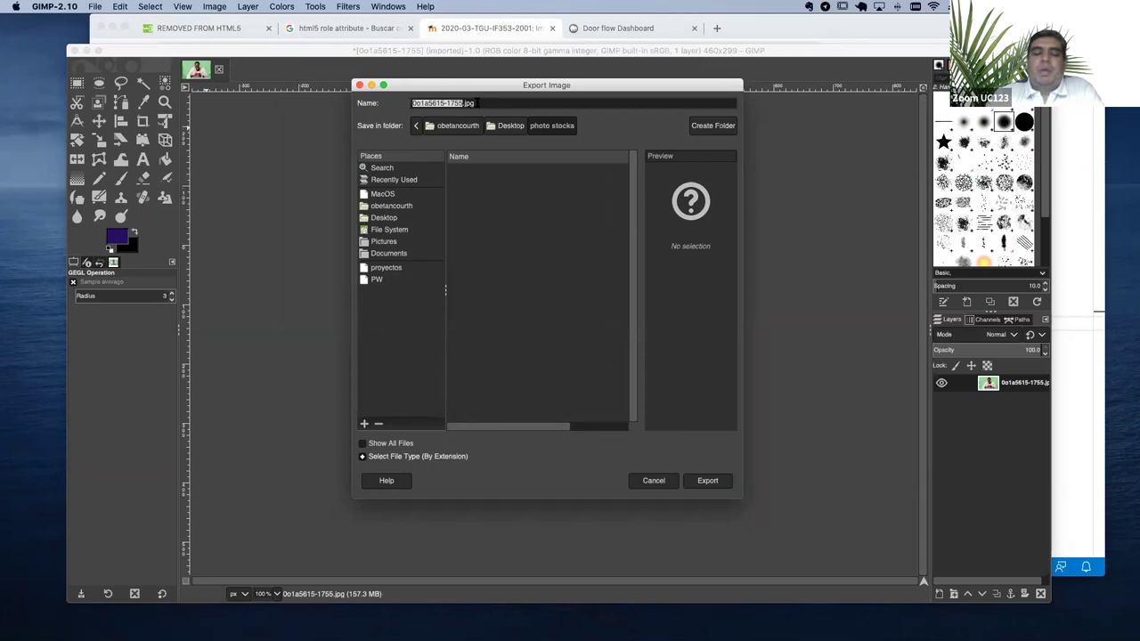
type("article1")
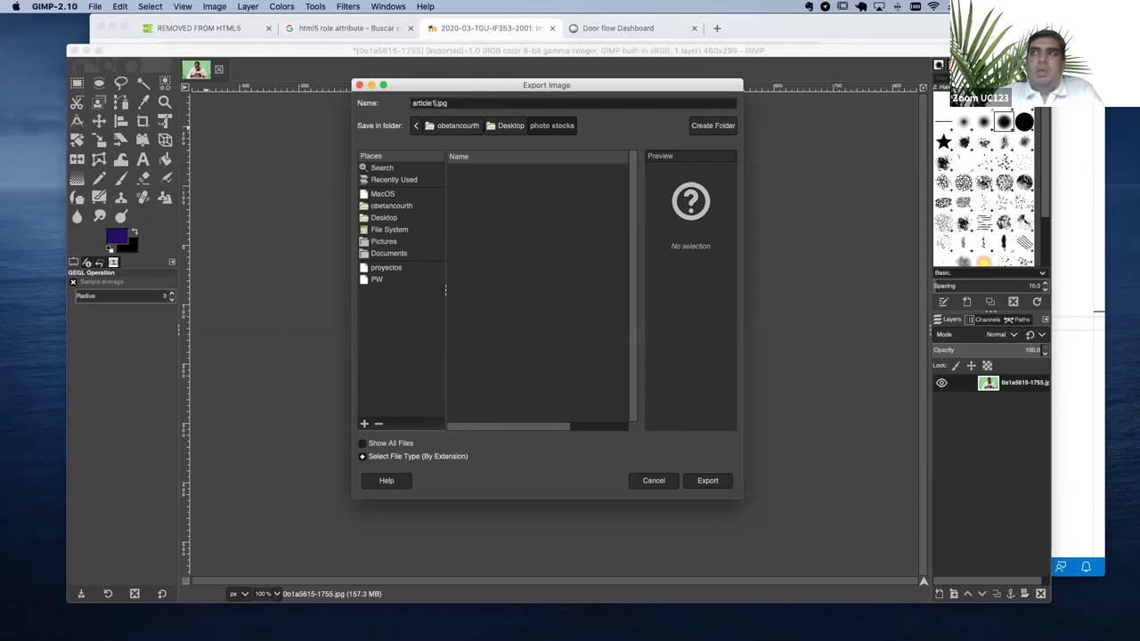
type("_640")
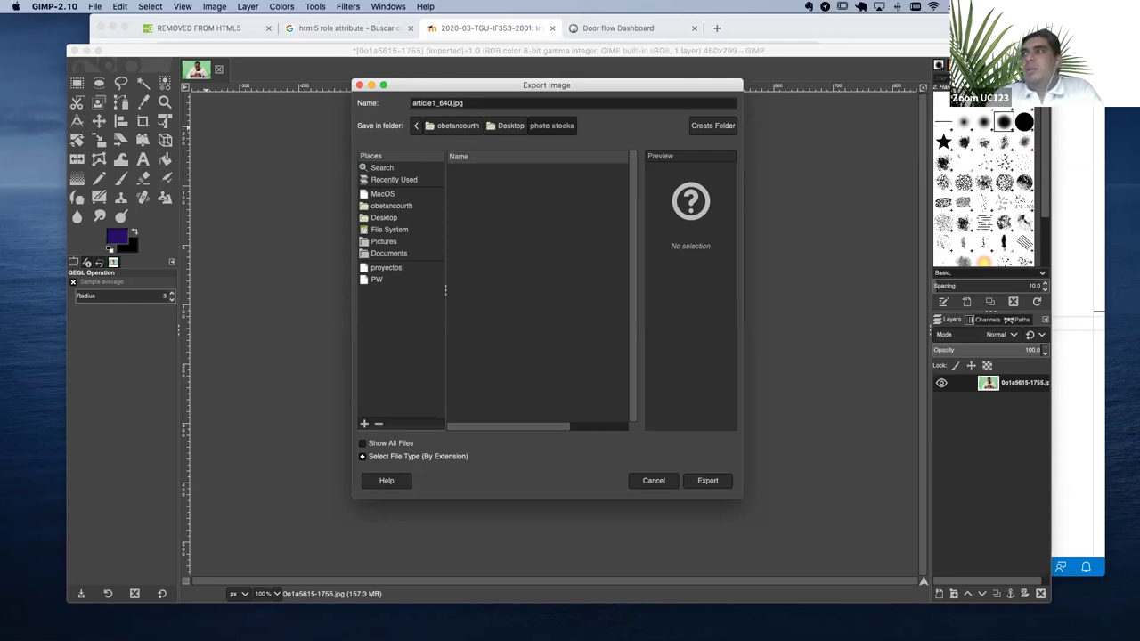
key("BackSpace")
key("BackSpace")
key("BackSpace")
type("460_299")
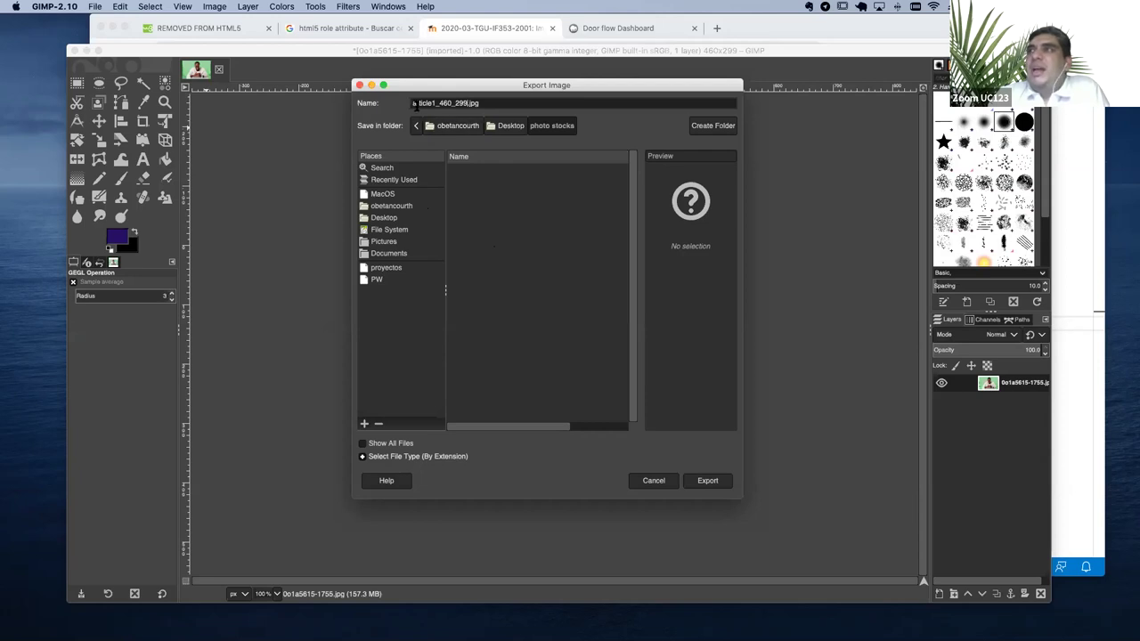
Bring up the Export Image as JPEG options window and move it up and left
left_click(708, 482)
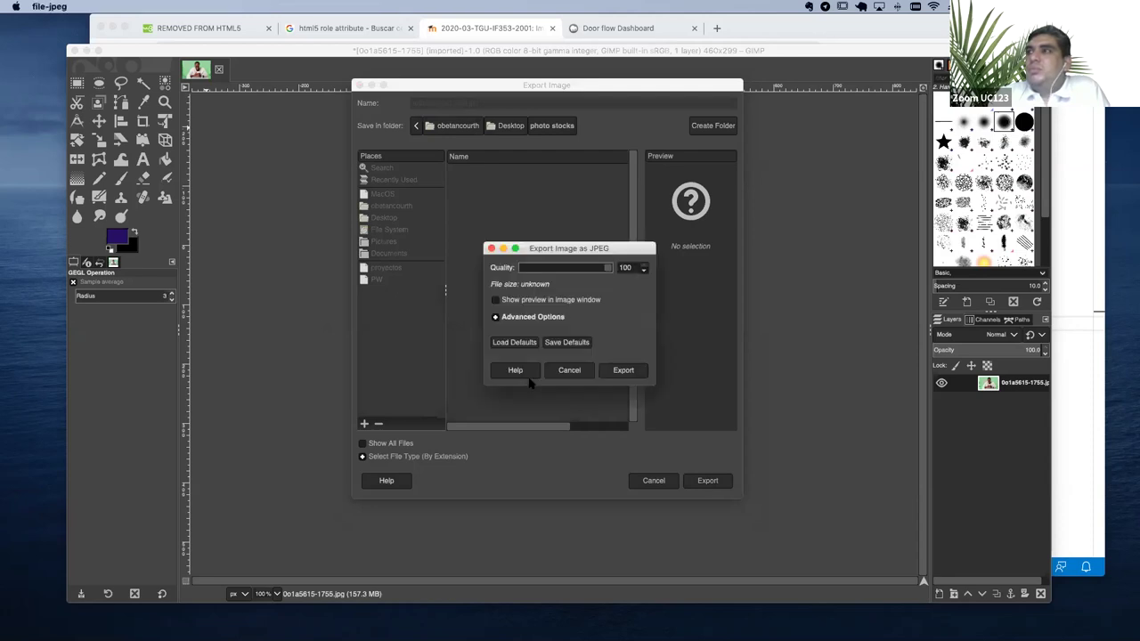
left_click_drag(553, 251, 456, 184)
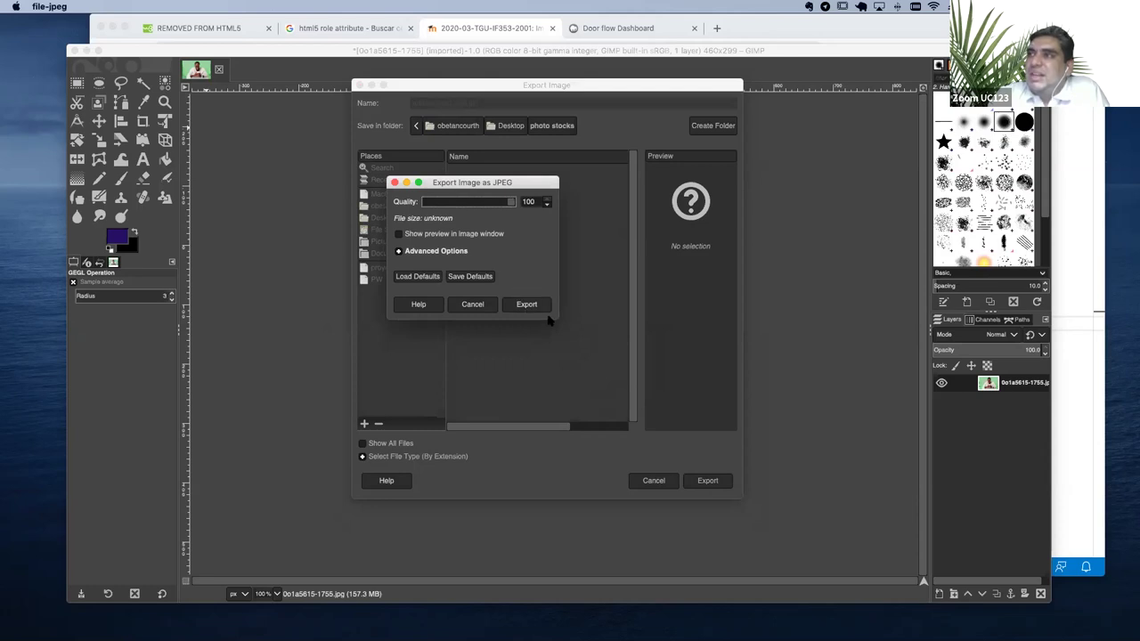
Reveal the advanced JPEG options and settle the Quality slider at 90
left_click(398, 251)
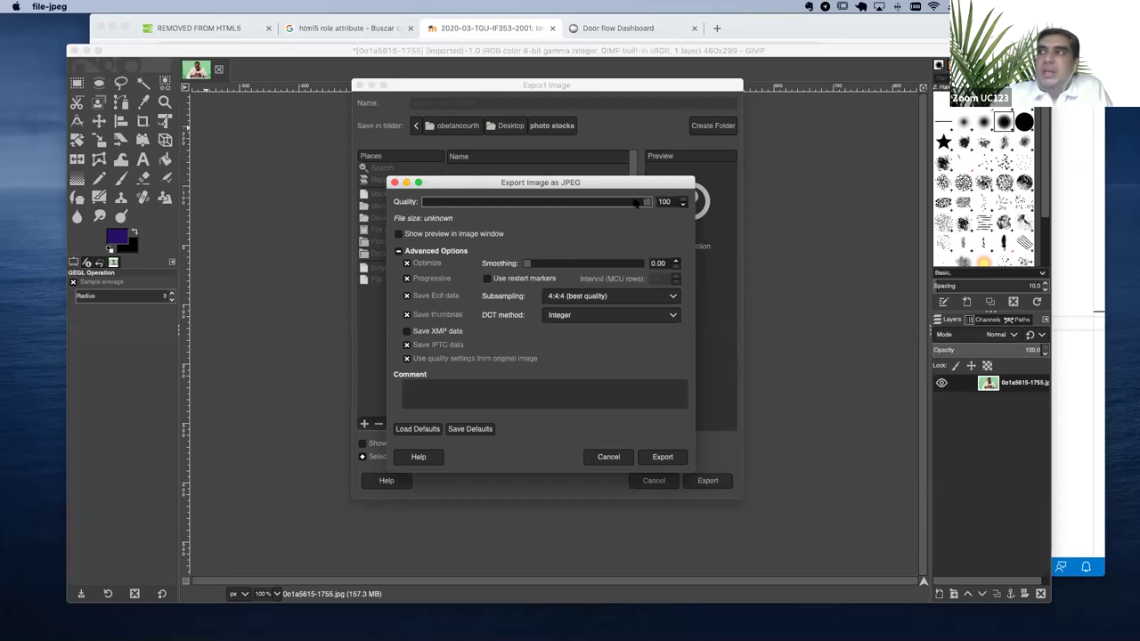
left_click_drag(588, 200, 452, 204)
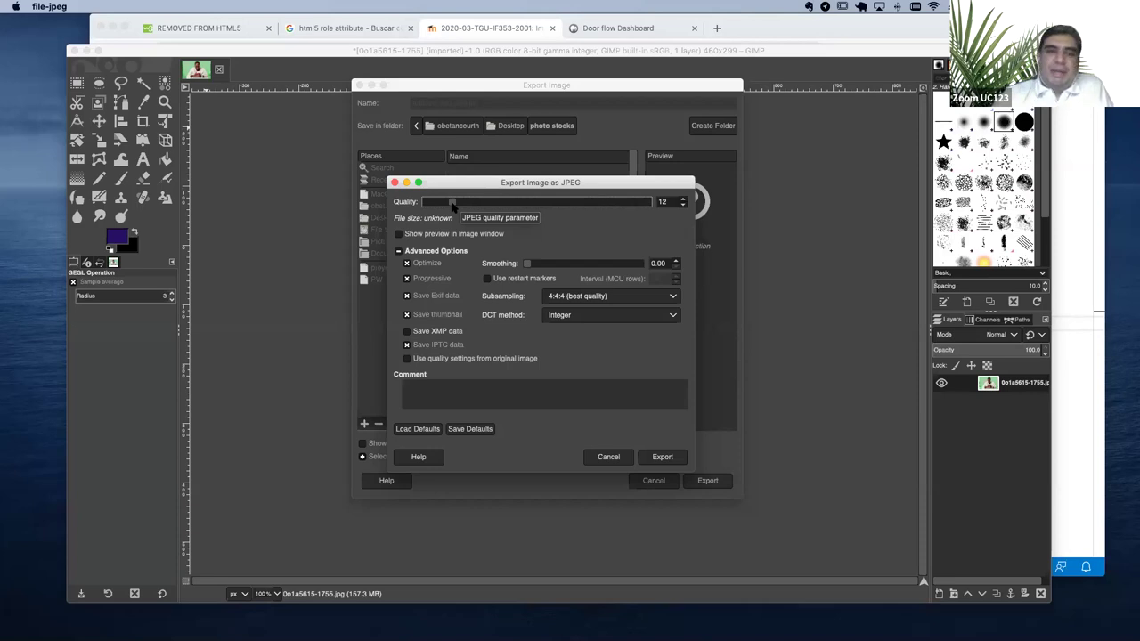
left_click_drag(451, 203, 626, 204)
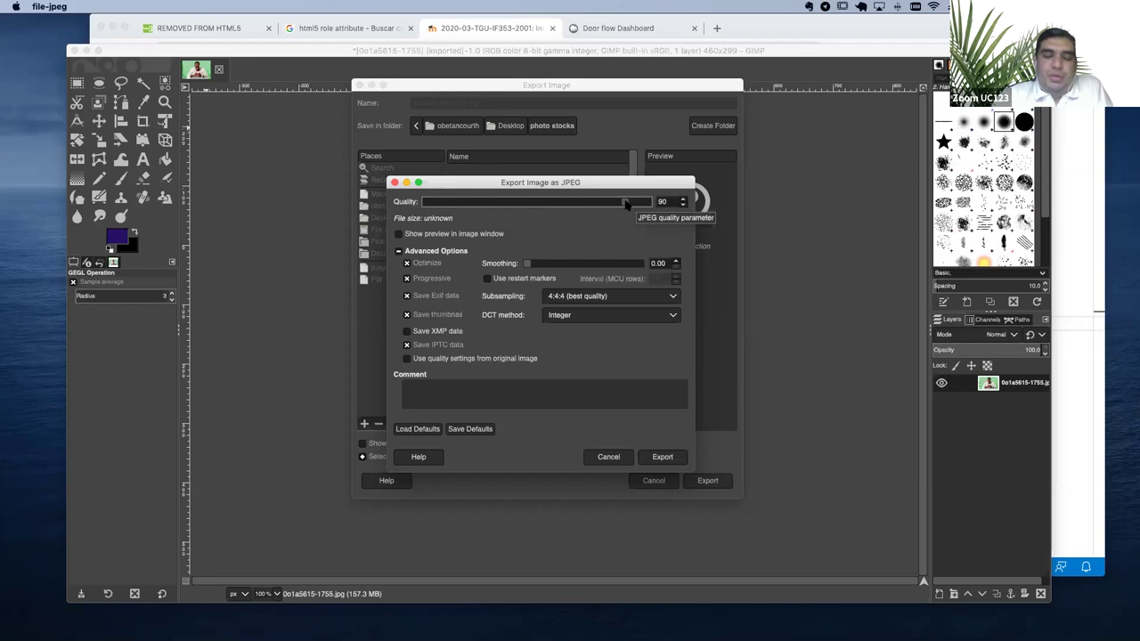
left_click_drag(626, 204, 587, 204)
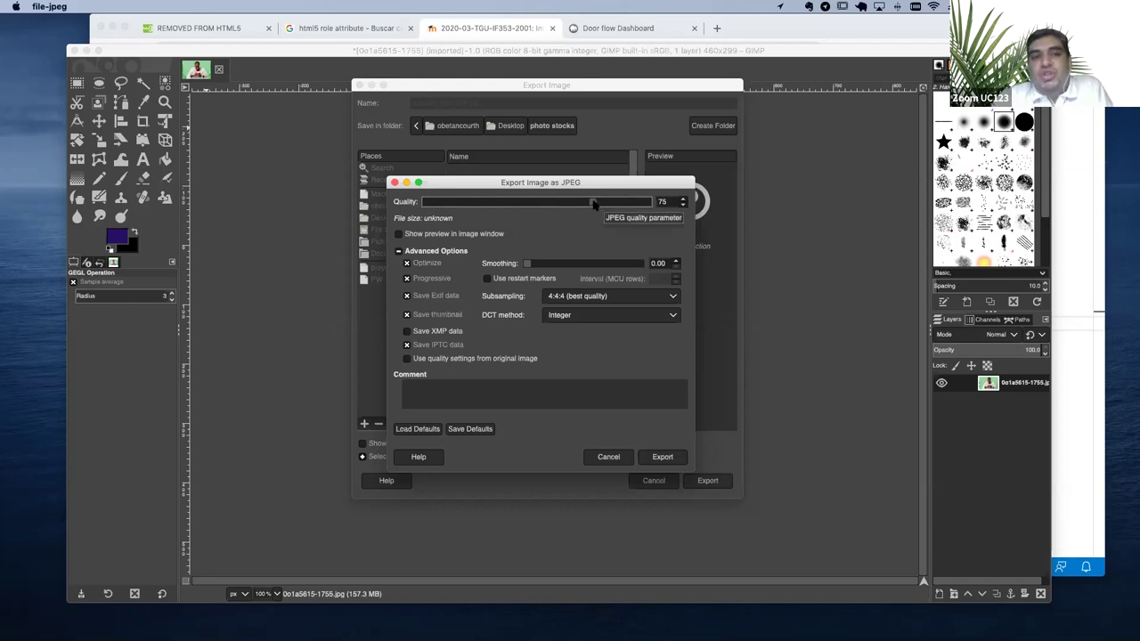
left_click(608, 203)
left_click_drag(608, 206, 604, 206)
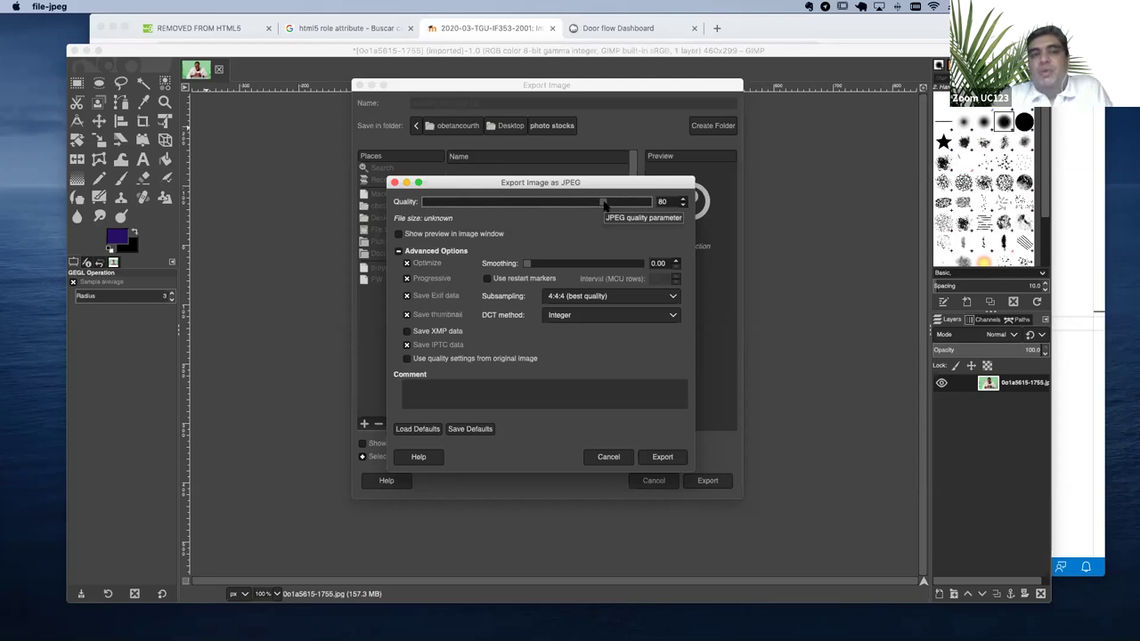
mouse_move(604, 204)
left_mouse_down()
mouse_move(587, 210)
mouse_move(626, 206)
left_mouse_up()
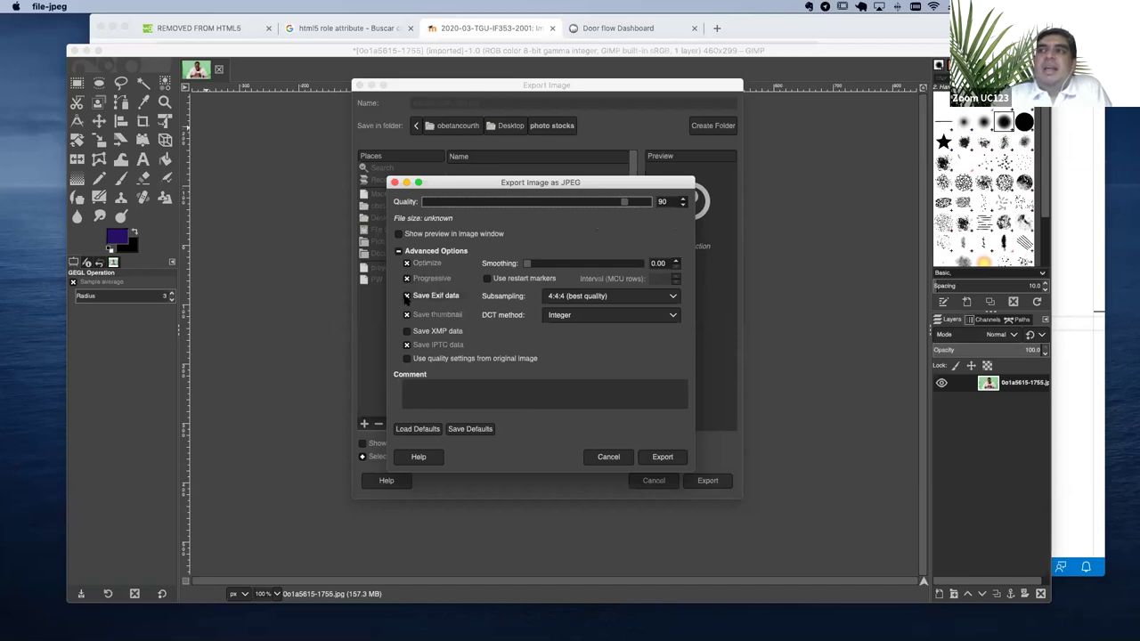
Turn off Save Exif data in the JPEG advanced options
left_click(406, 296)
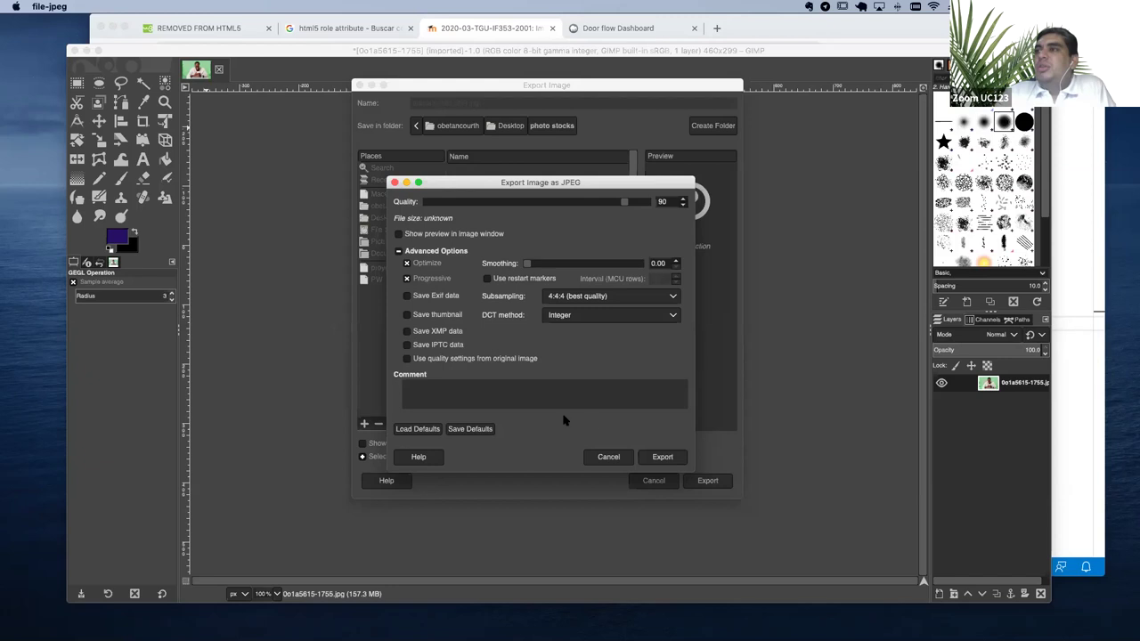
Export the JPEG, then select the 28 KB article1_460_299.jpg in Finder's date-sorted photo stocks folder
left_click(663, 457)
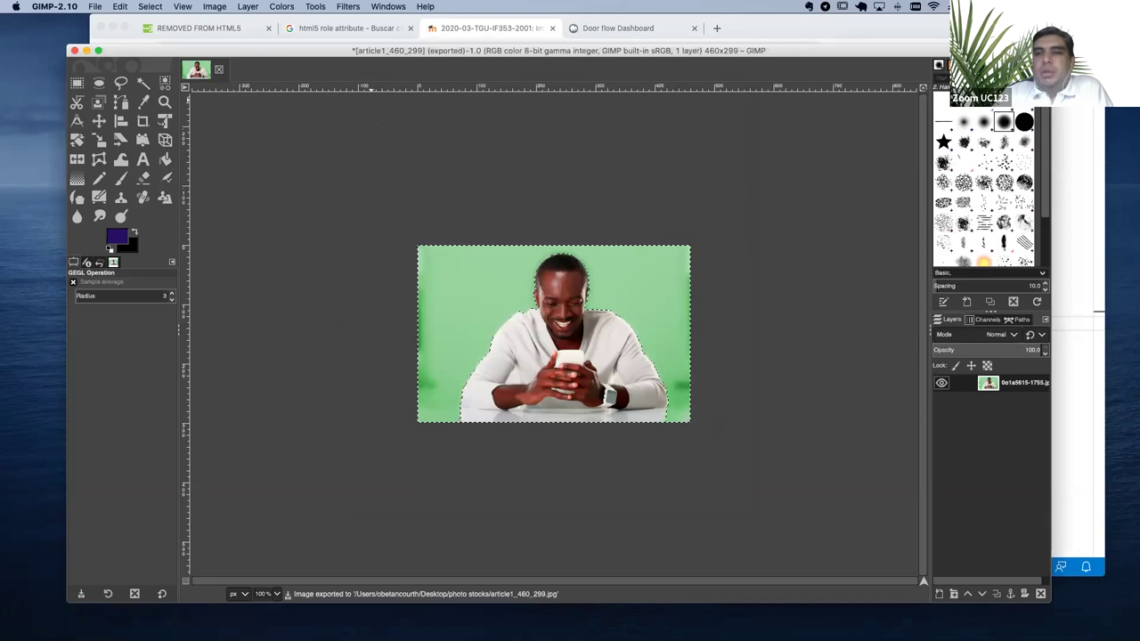
left_click(75, 50)
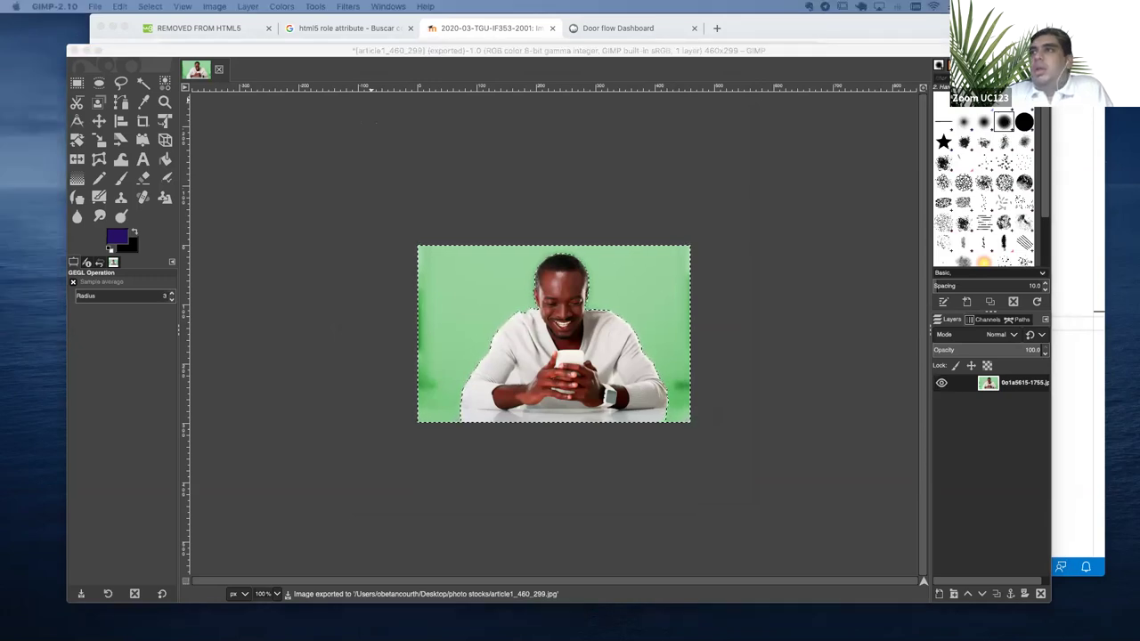
key("super+Tab")
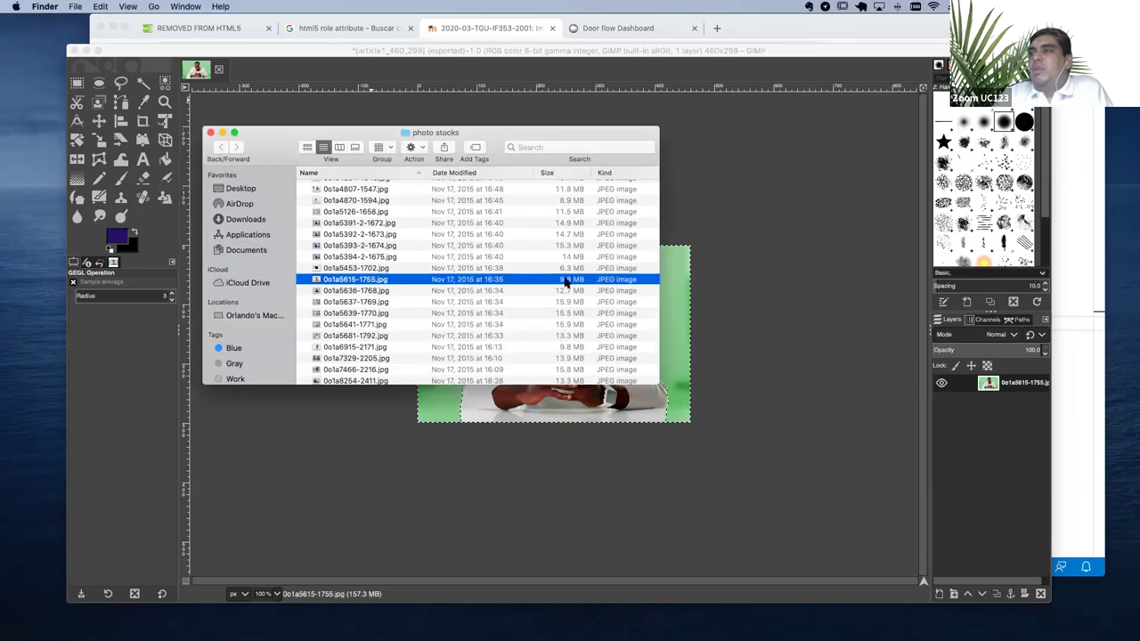
left_click(468, 173)
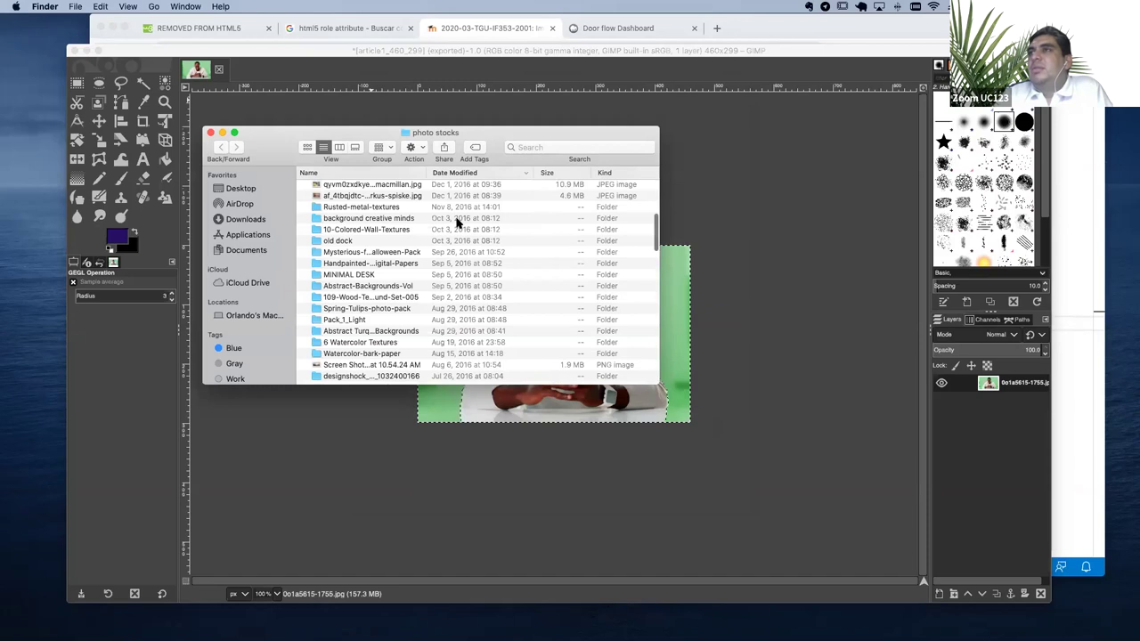
scroll(374, 192, "up", 10)
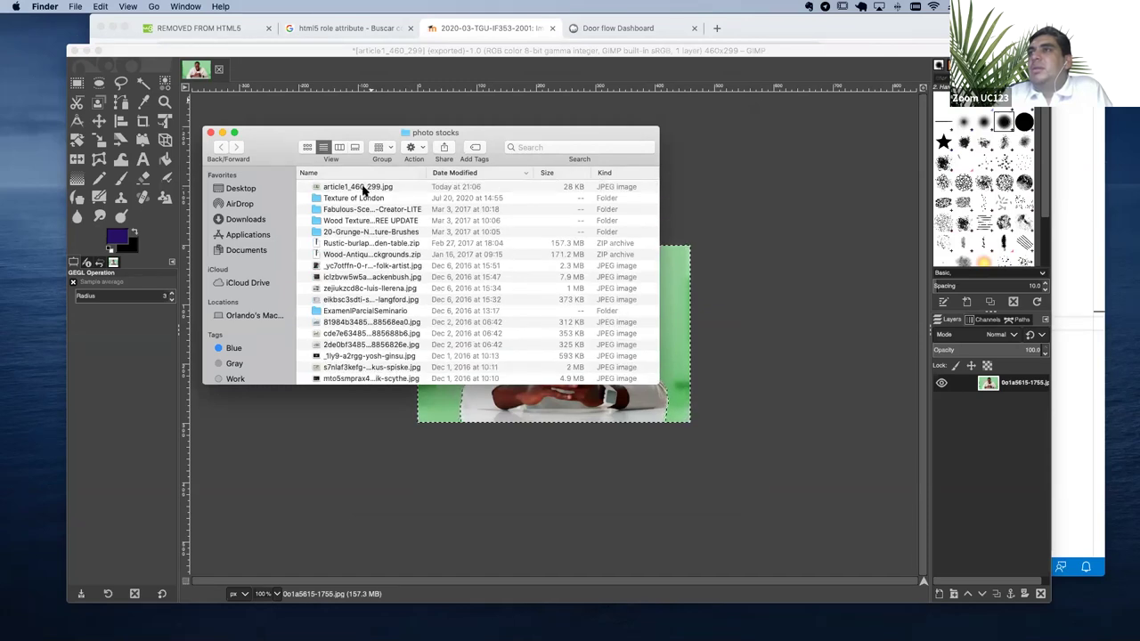
left_click(363, 188)
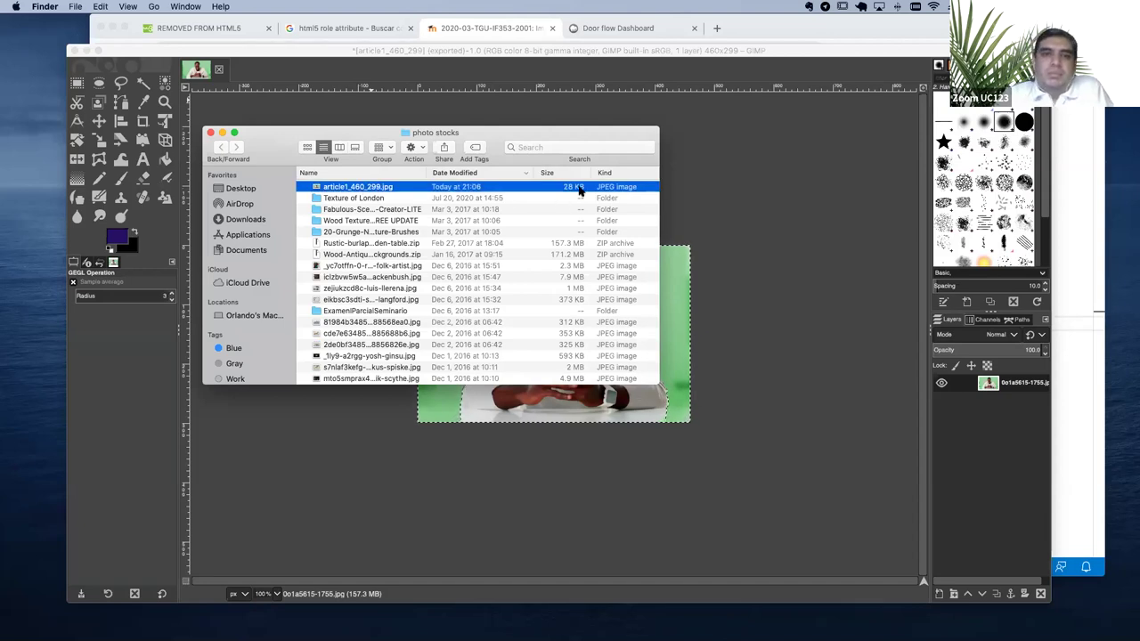
Open article1_460_299.jpg in Preview and place its window at the upper right
double_click(372, 187)
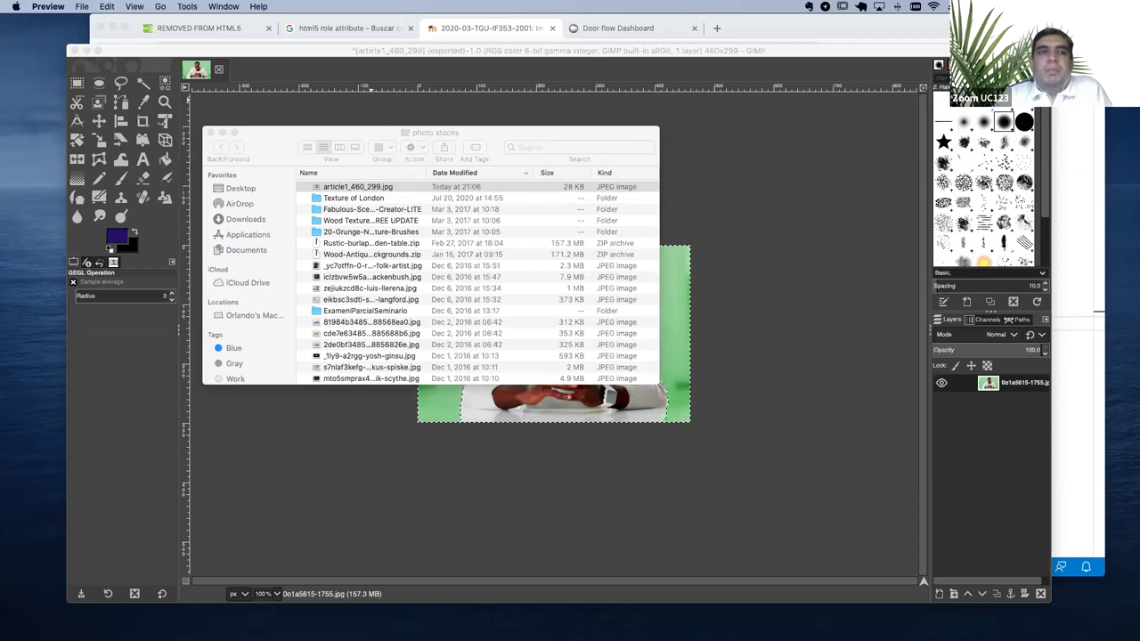
key("ctrl+Up")
key("Escape")
left_click_drag(26, 41, 859, 78)
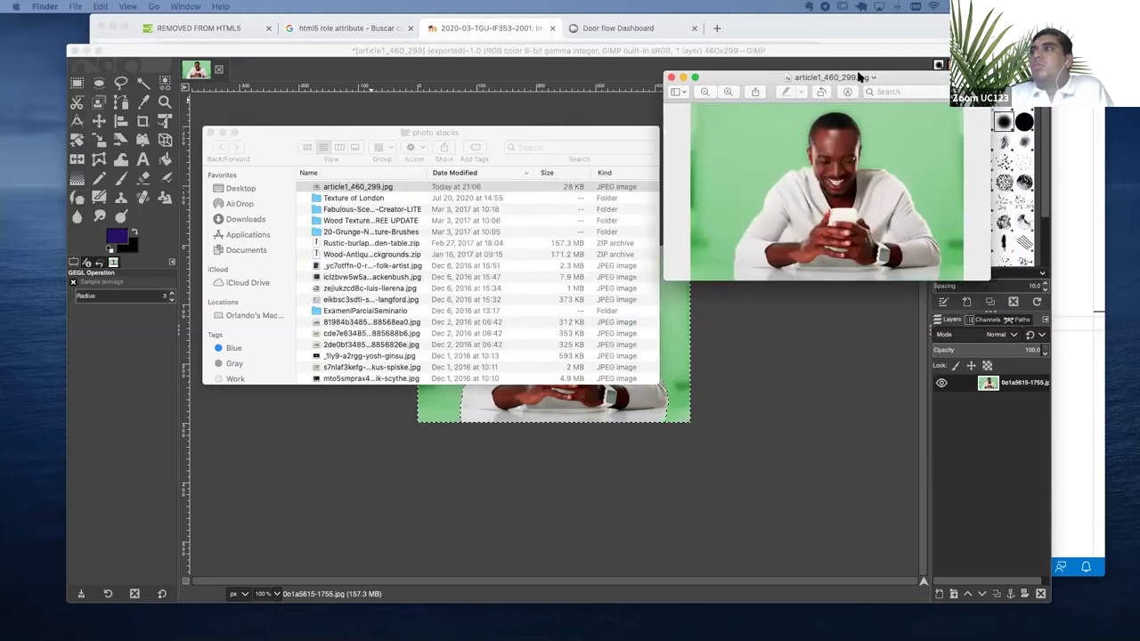
left_click(859, 77)
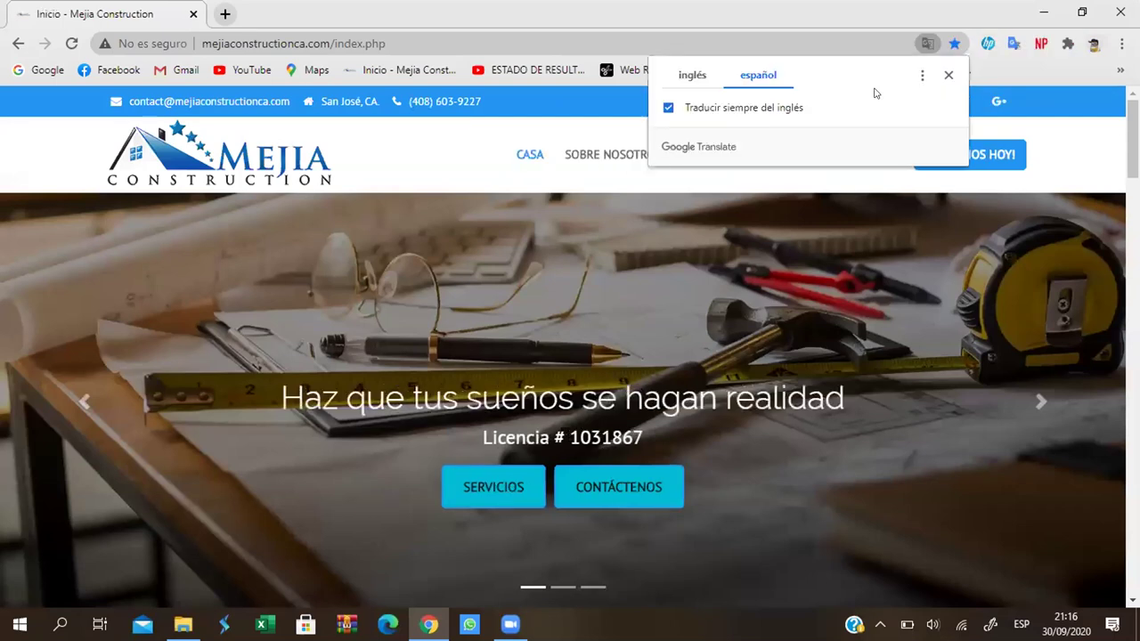
Switch the Mejia Construction homepage from the Spanish translation back to original English
left_click(688, 78)
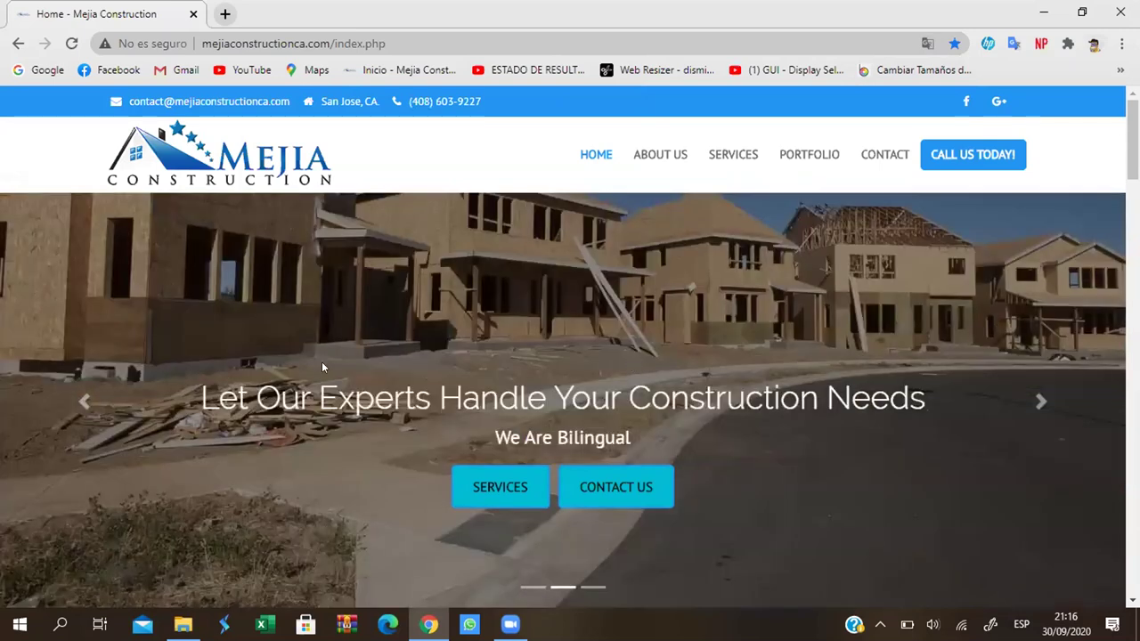
scroll(621, 264, "down", 3)
scroll(621, 265, "up", 3)
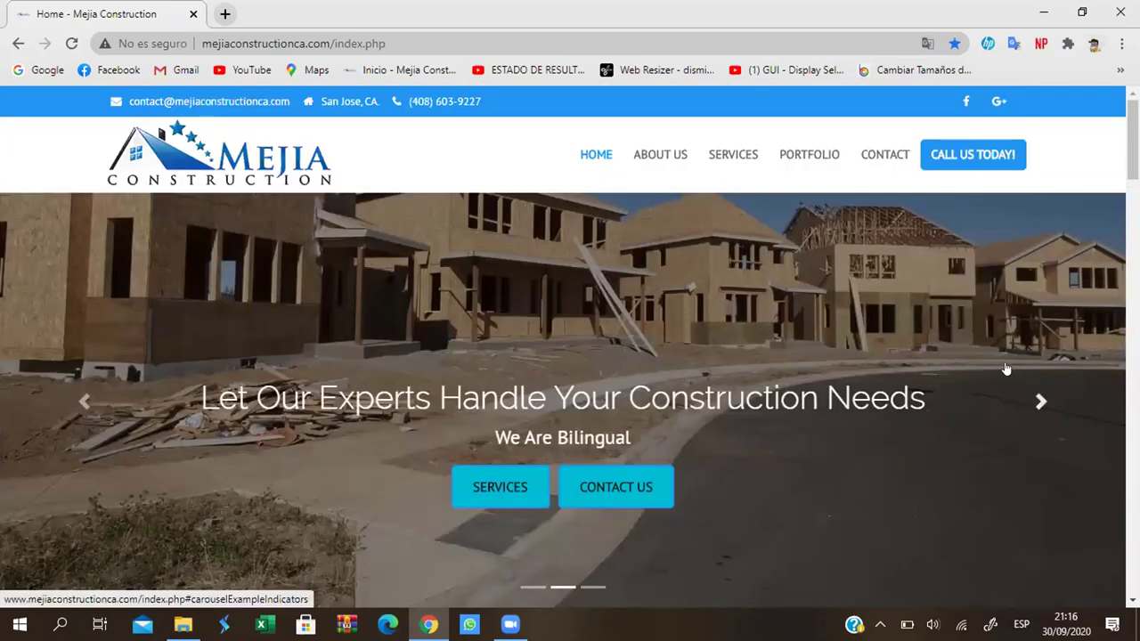
scroll(1016, 356, "down", 1)
scroll(1024, 330, "down", 2)
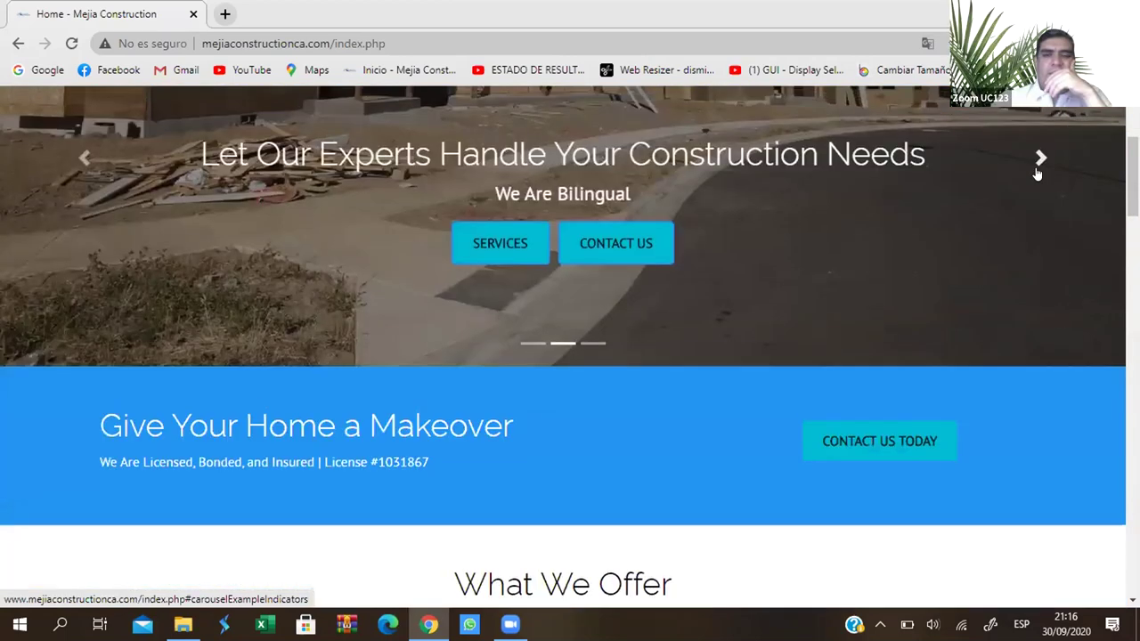
scroll(1033, 312, "up", 2)
Cycle the homepage slideshow through its slides back to the construction-site slide
left_click(1036, 306)
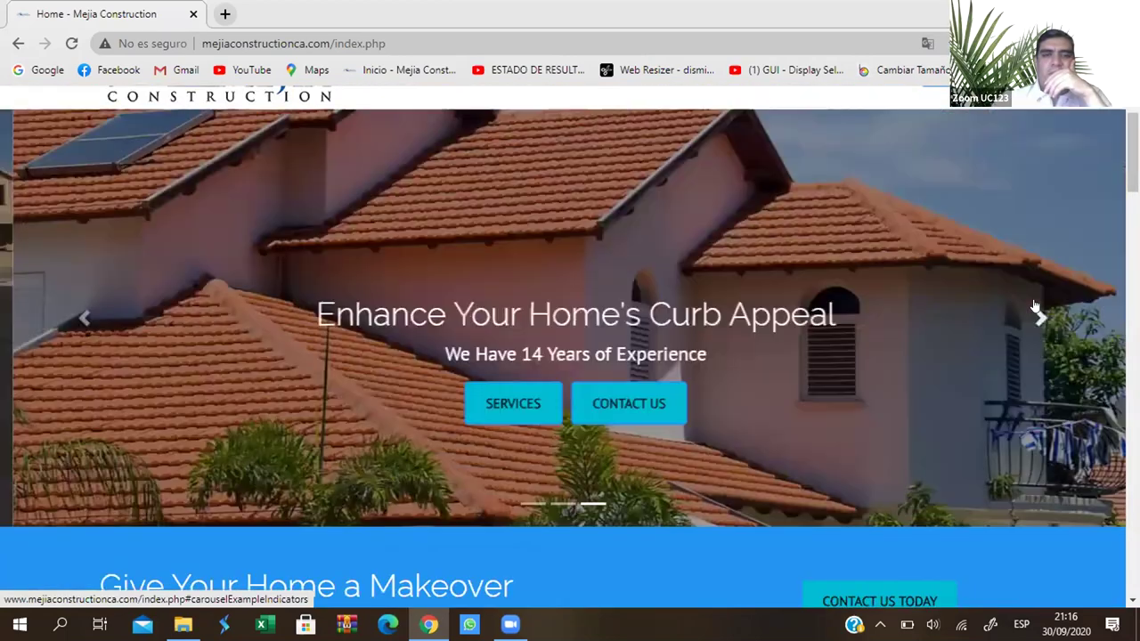
left_click(1036, 306)
left_click(1035, 307)
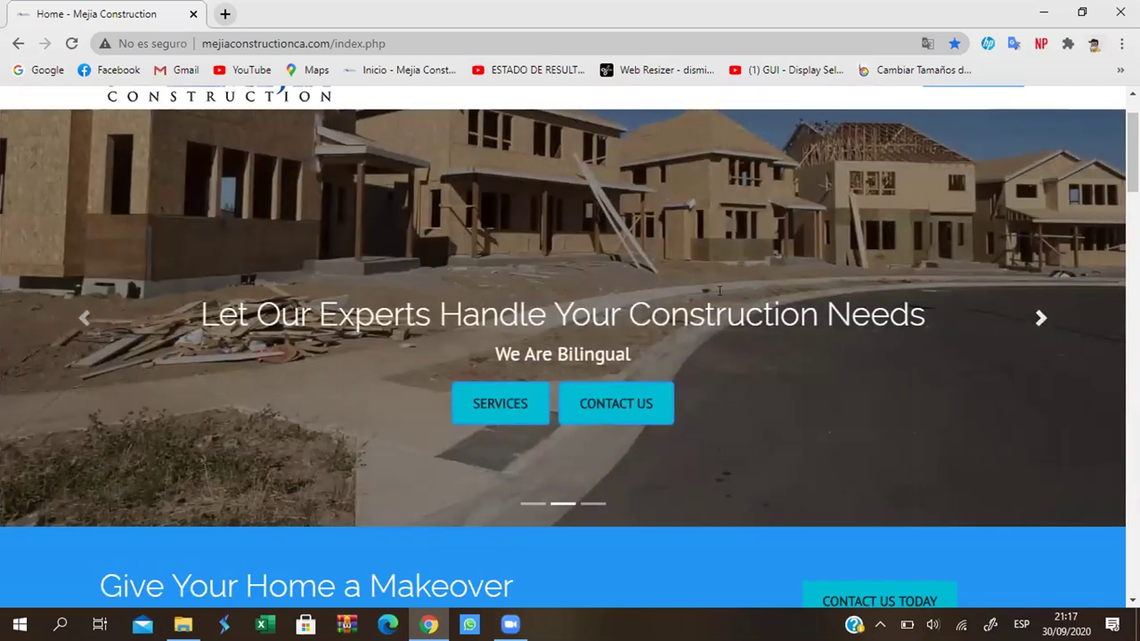
Scroll down through the English homepage's sections
scroll(768, 285, "down", 1)
scroll(768, 285, "down", 4)
scroll(768, 285, "down", 2)
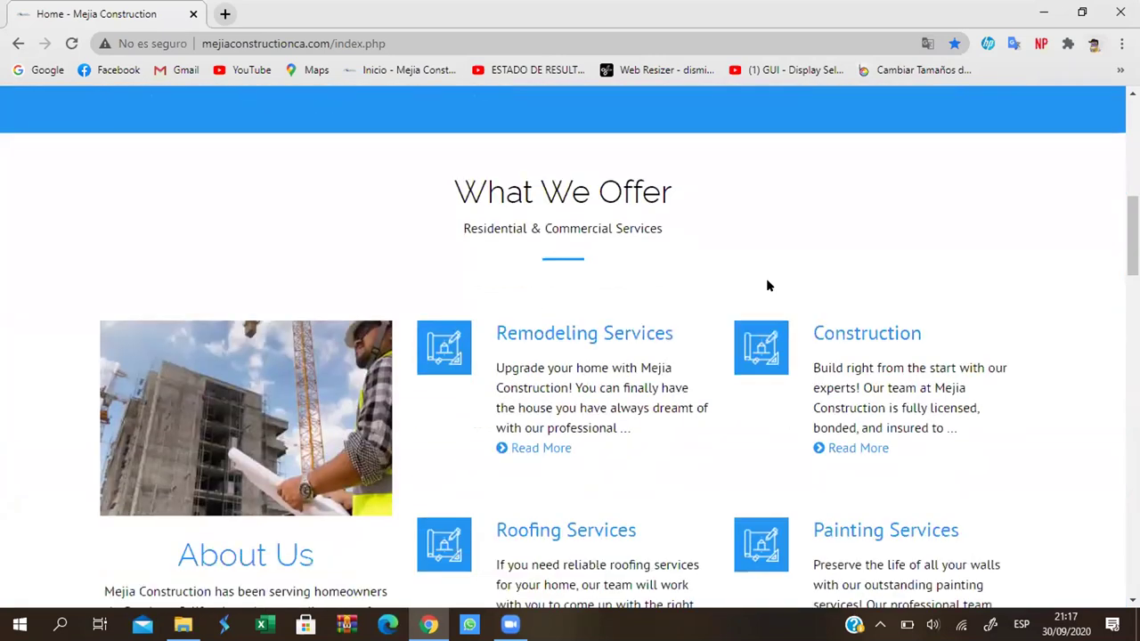
scroll(767, 284, "down", 3)
scroll(766, 283, "down", 2)
scroll(766, 283, "up", 1)
scroll(766, 283, "down", 1)
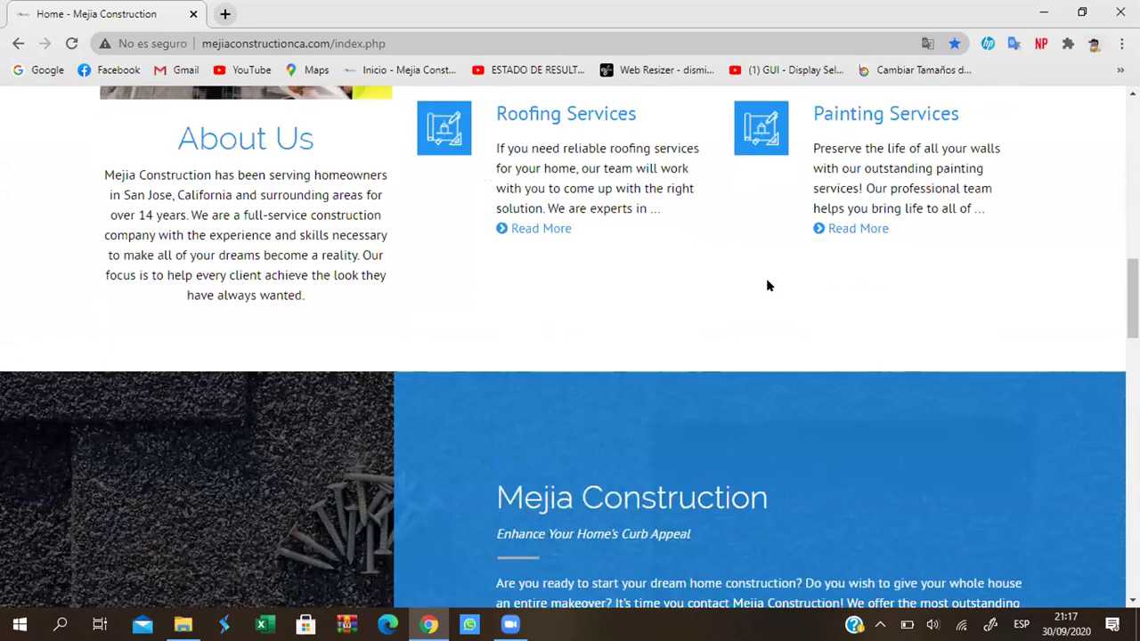
scroll(768, 285, "down", 3)
scroll(768, 285, "down", 4)
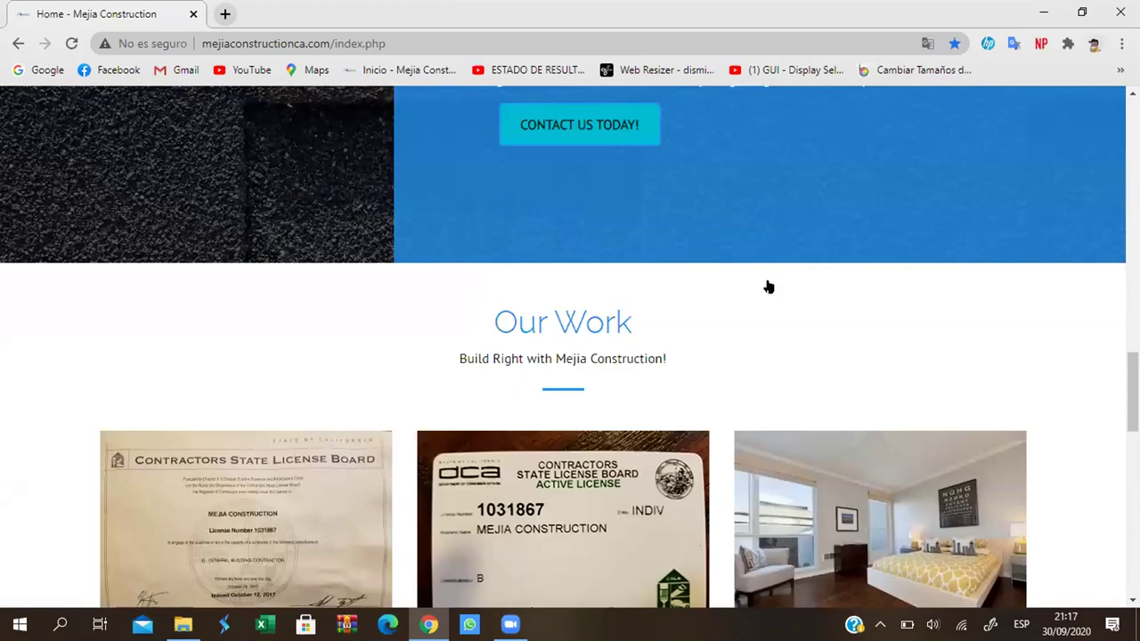
scroll(768, 285, "down", 2)
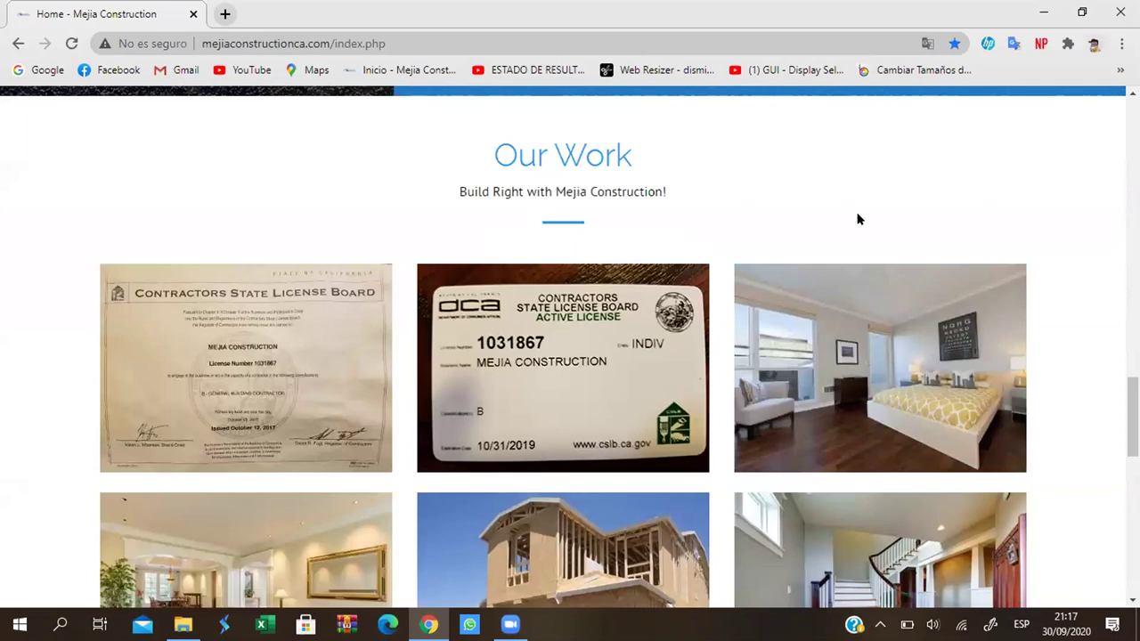
scroll(917, 206, "down", 3)
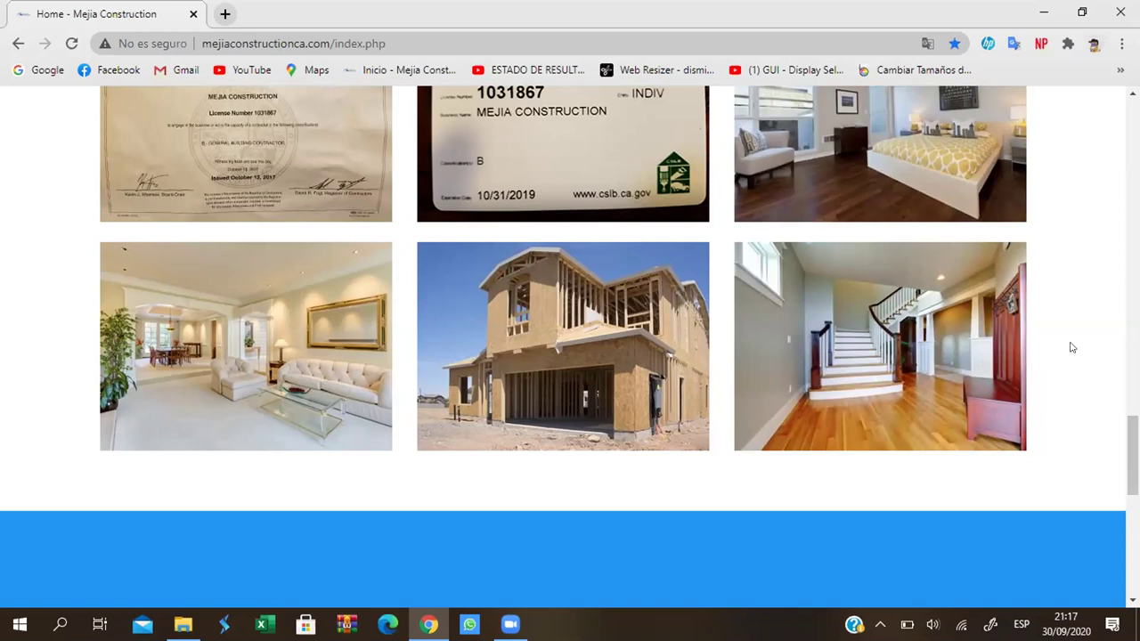
scroll(1071, 347, "down", 2)
scroll(1071, 347, "down", 2)
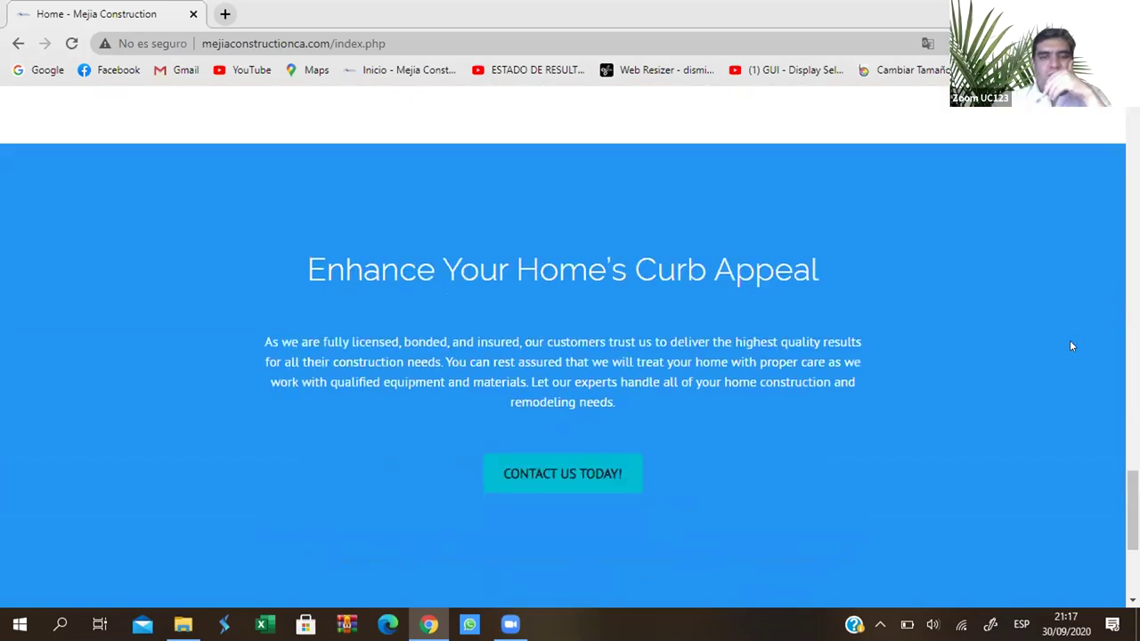
scroll(1072, 347, "down", 3)
Scroll back up to the top of the homepage
scroll(1071, 342, "up", 3)
scroll(1073, 341, "up", 4)
scroll(1075, 341, "up", 3)
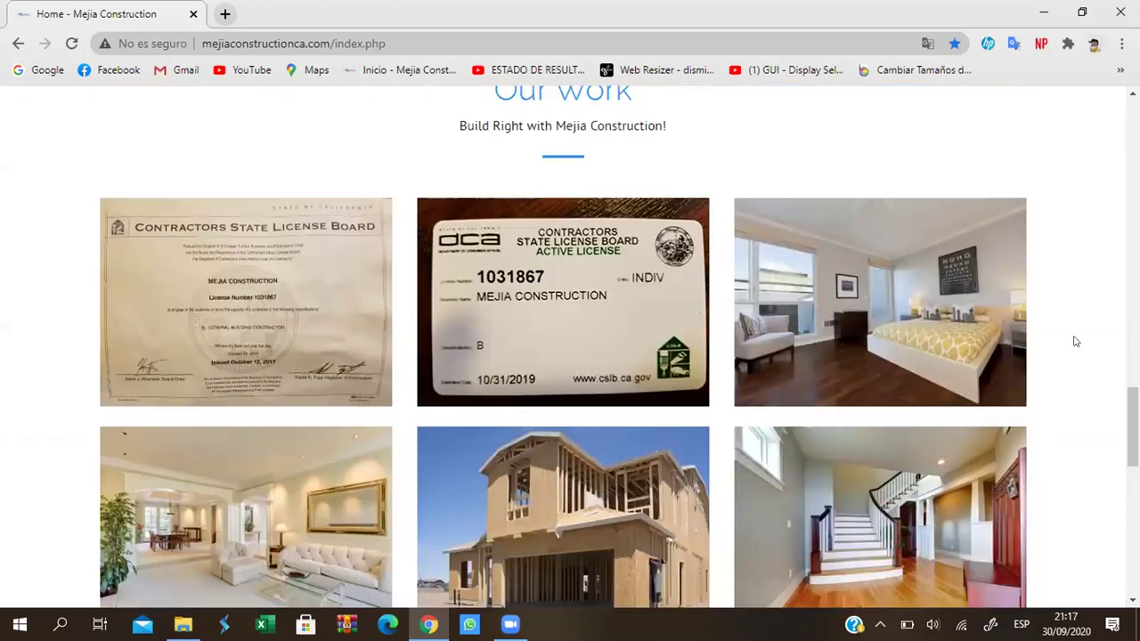
scroll(1075, 341, "up", 2)
scroll(1084, 329, "down", 1)
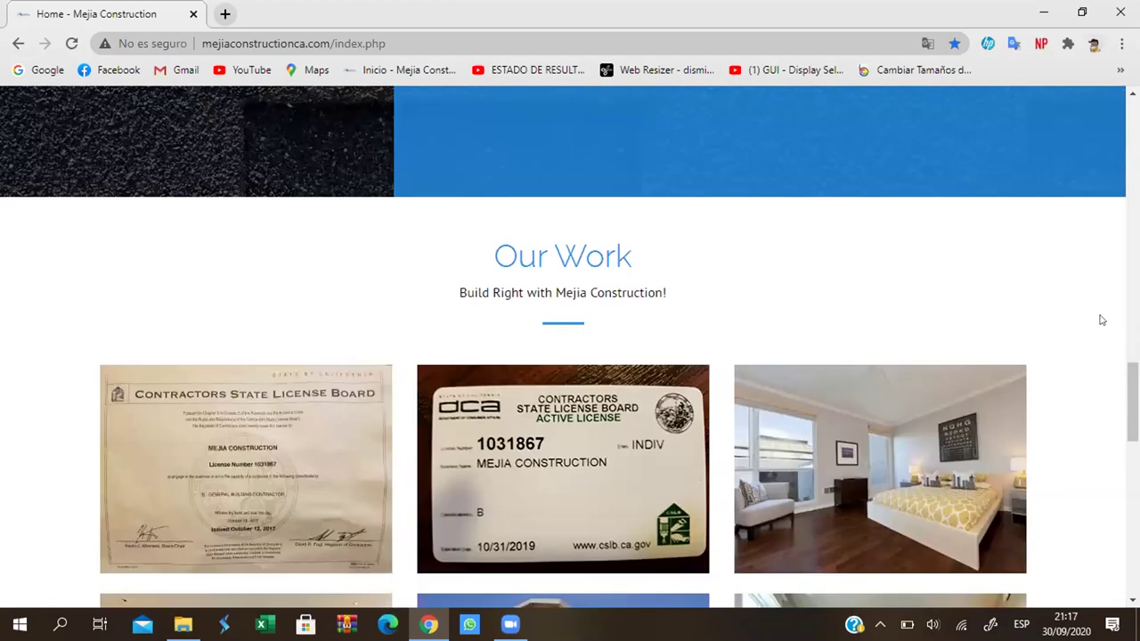
scroll(1033, 275, "up", 2)
scroll(1033, 275, "up", 2)
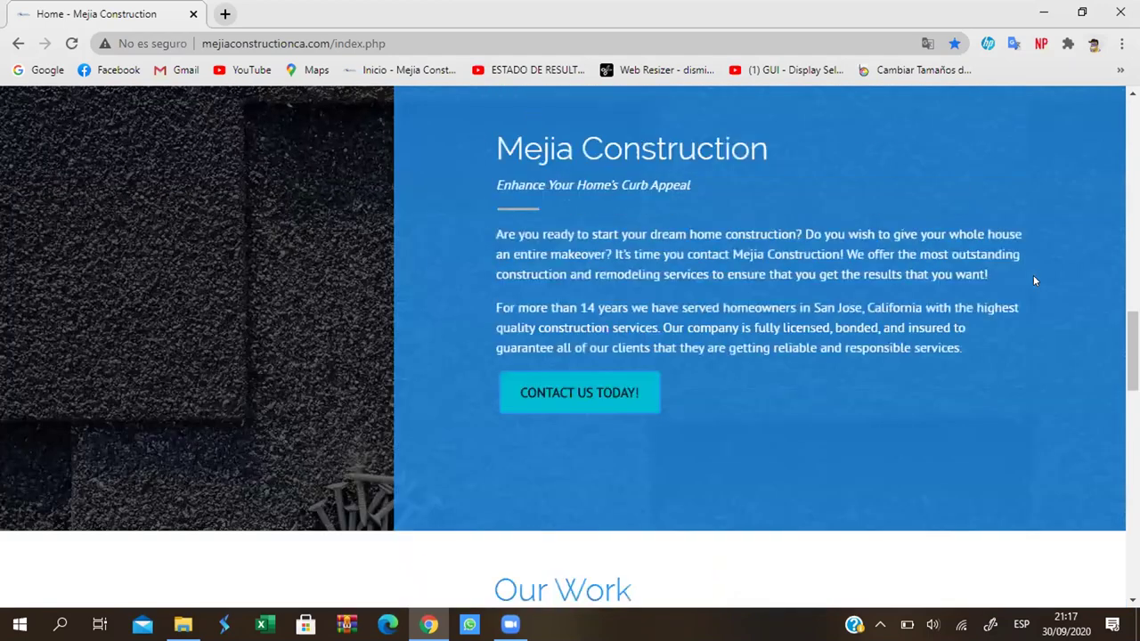
scroll(1033, 275, "up", 4)
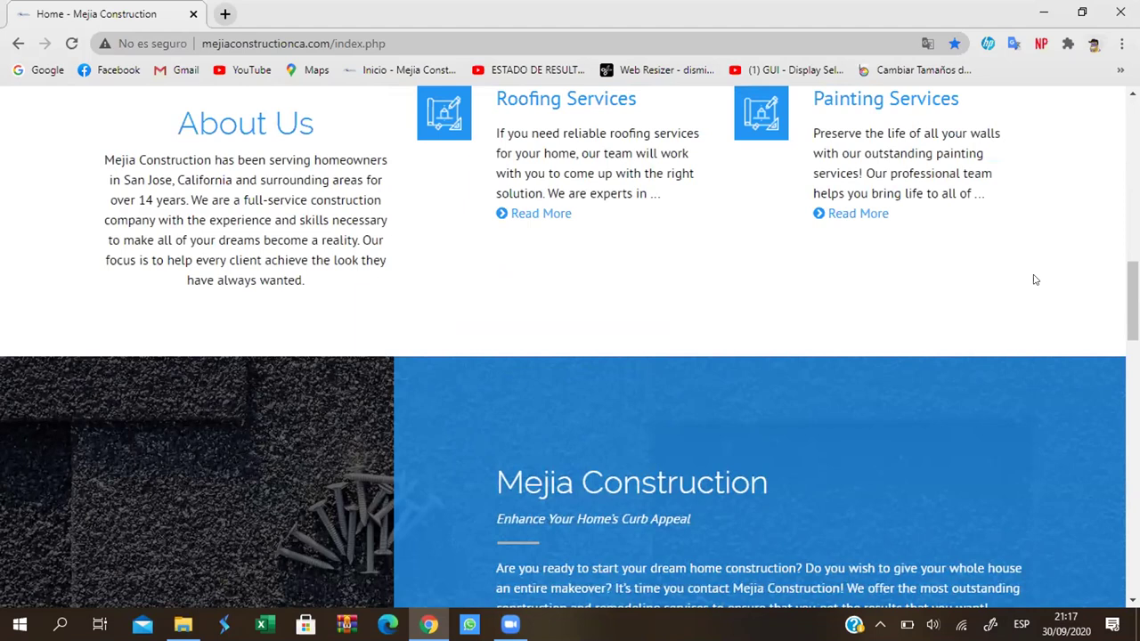
scroll(1035, 280, "up", 3)
scroll(1035, 280, "up", 2)
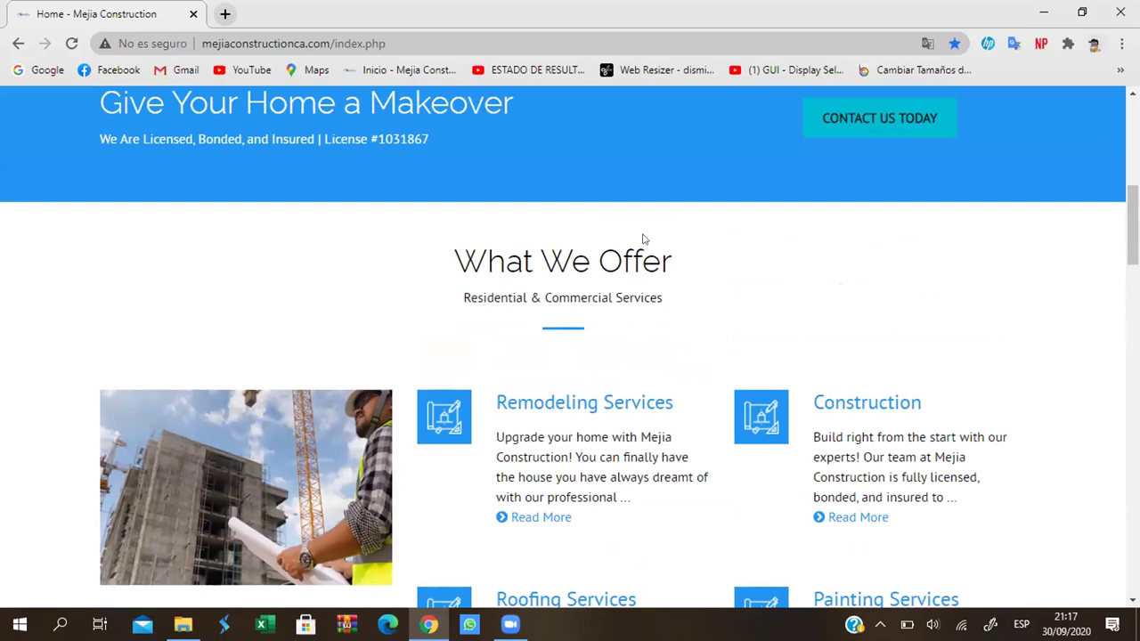
scroll(713, 294, "up", 3)
scroll(727, 286, "up", 1)
scroll(890, 281, "up", 2)
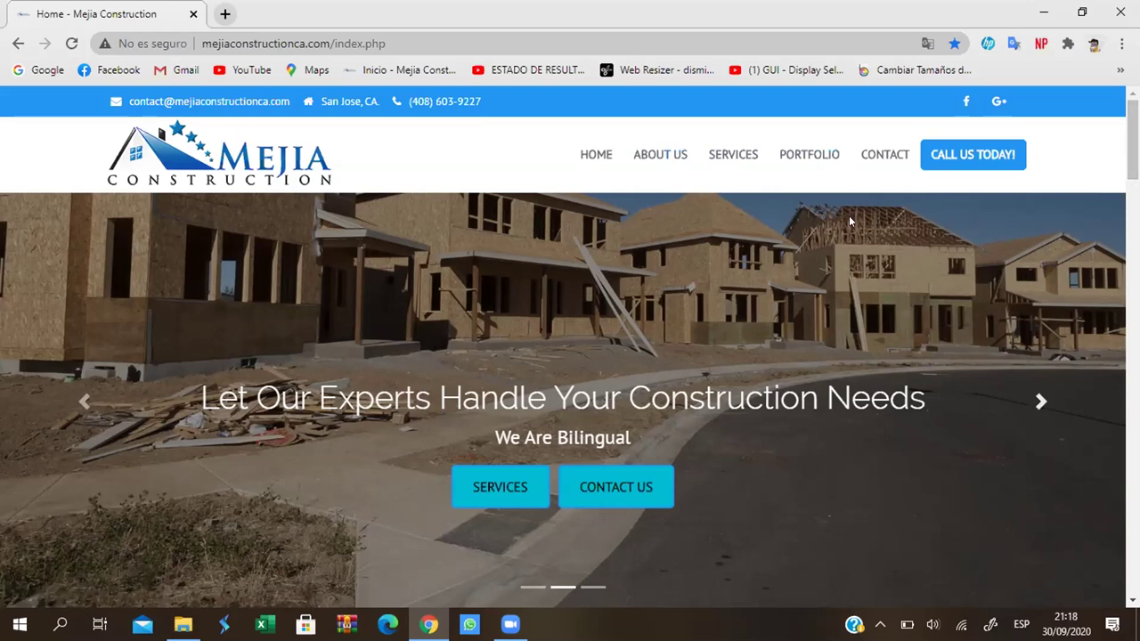
scroll(832, 210, "down", 1)
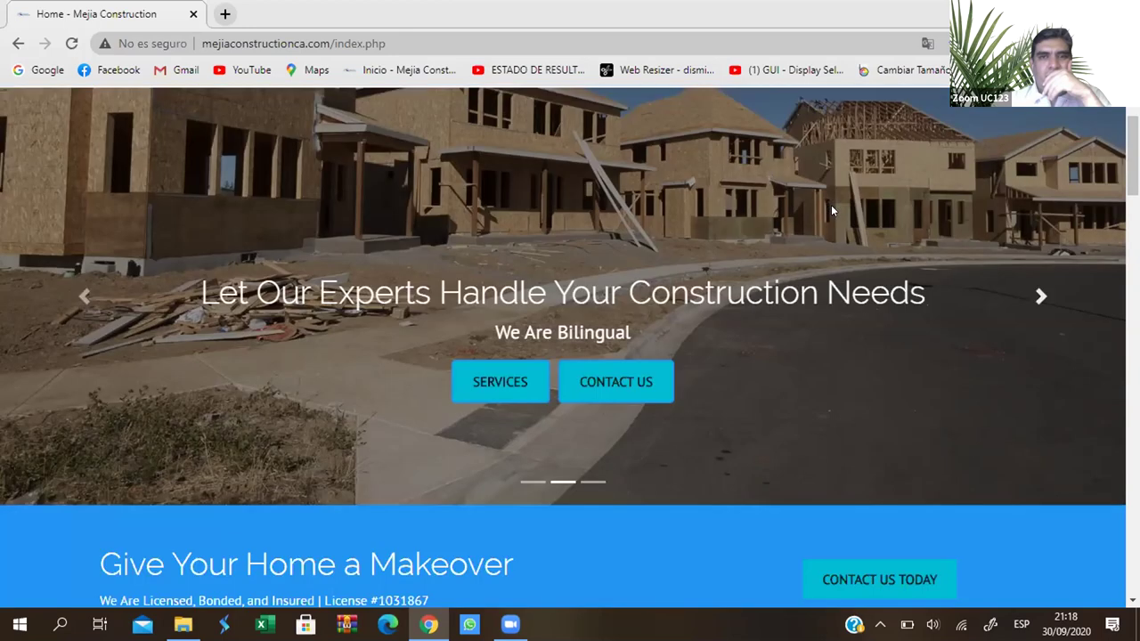
scroll(831, 210, "down", 2)
scroll(831, 210, "down", 2)
scroll(880, 225, "down", 2)
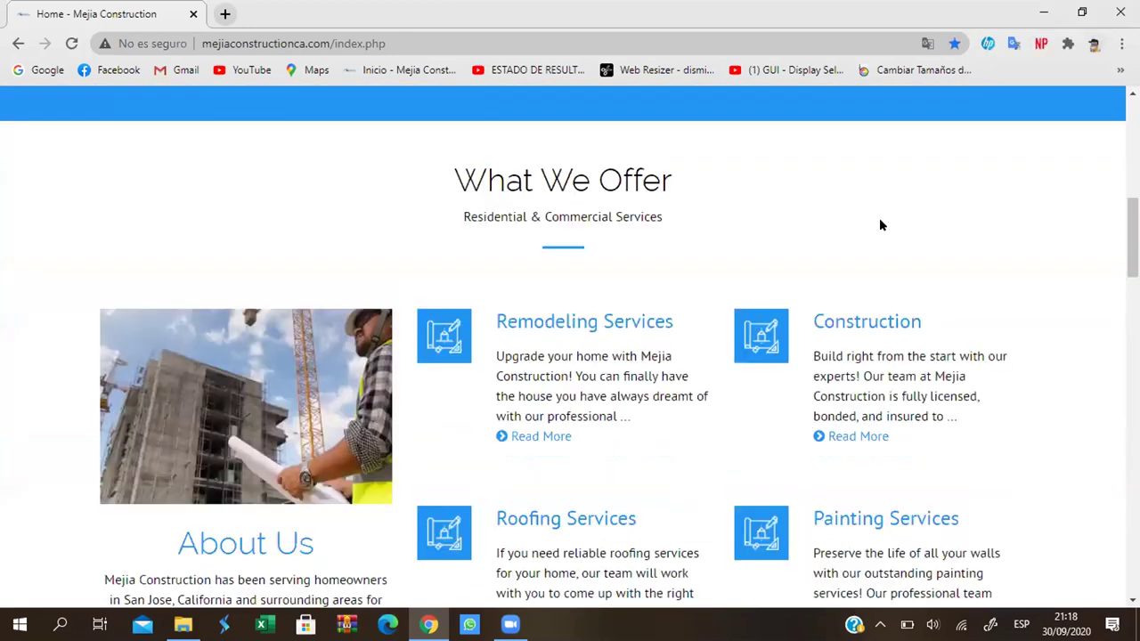
scroll(880, 226, "up", 2)
scroll(882, 225, "up", 2)
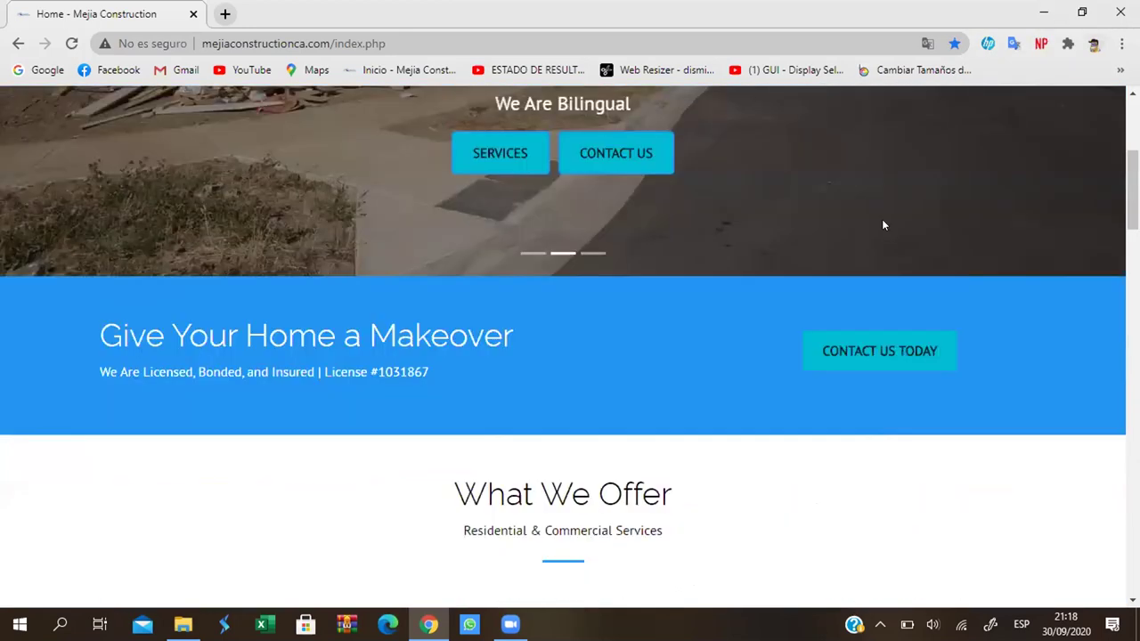
scroll(883, 226, "up", 3)
scroll(895, 234, "up", 1)
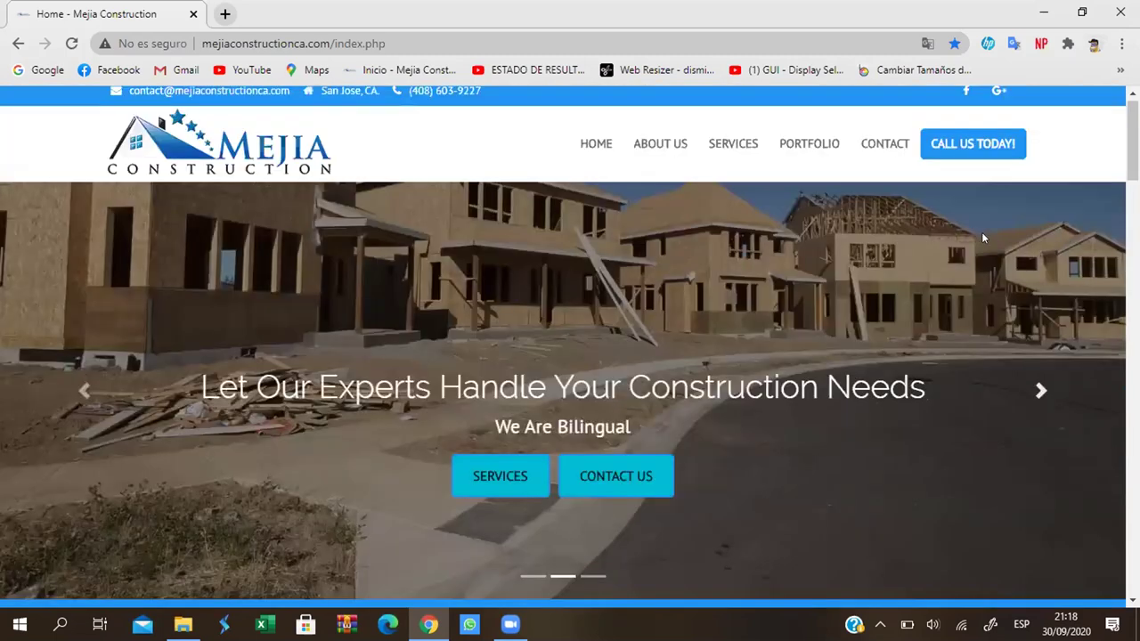
scroll(984, 238, "up", 1)
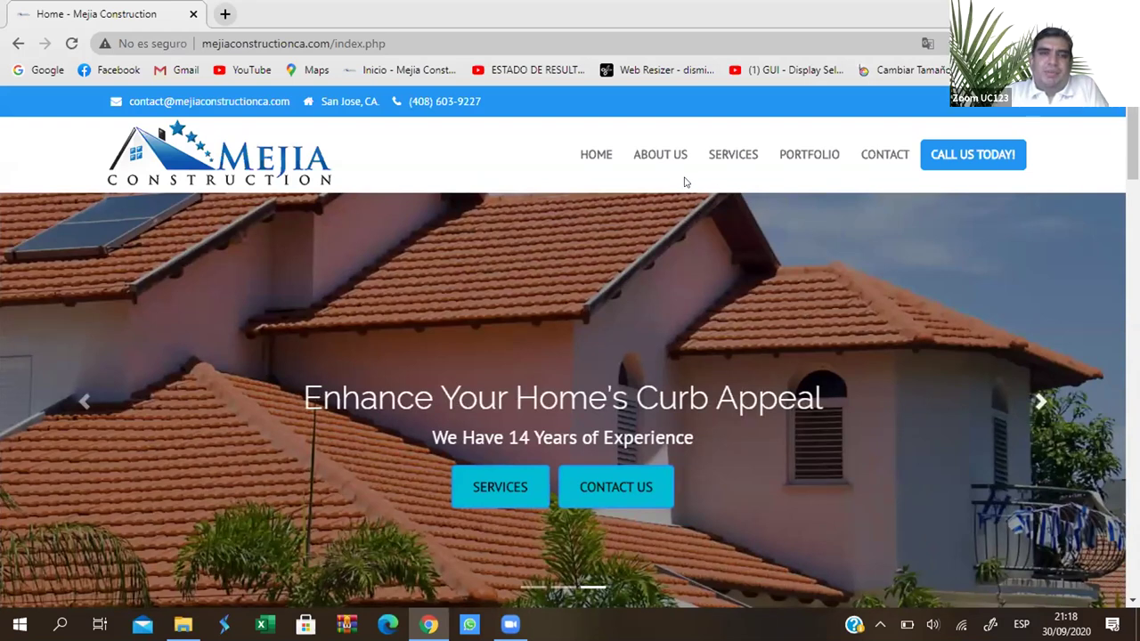
scroll(752, 221, "down", 1)
scroll(752, 220, "up", 1)
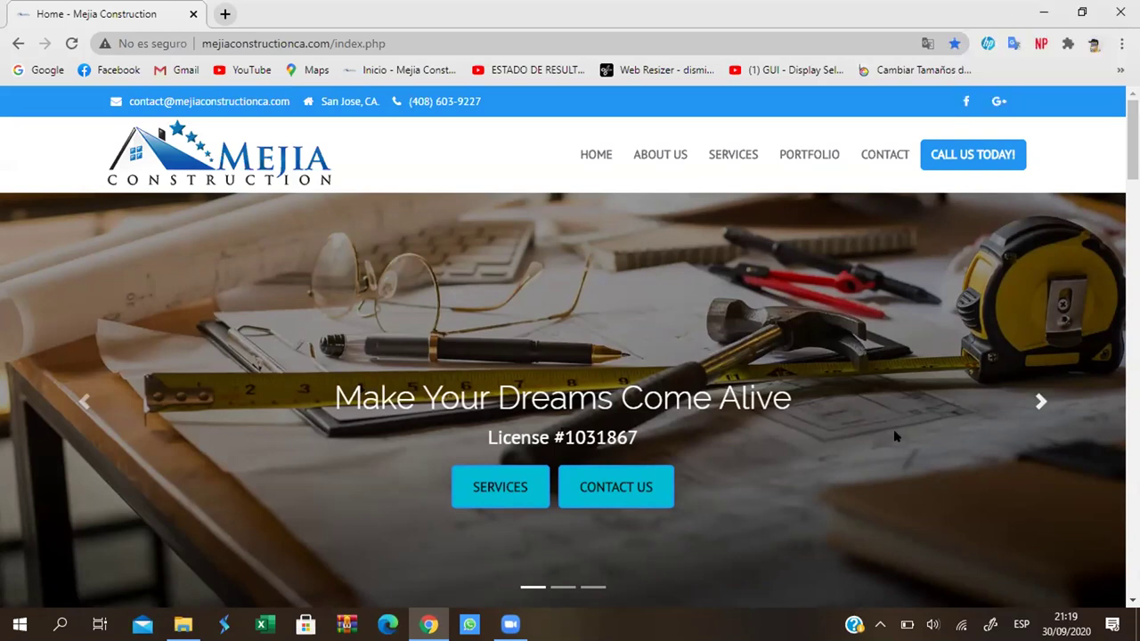
Open Chrome's element inspector on the Mejia Construction homepage
right_click(872, 341)
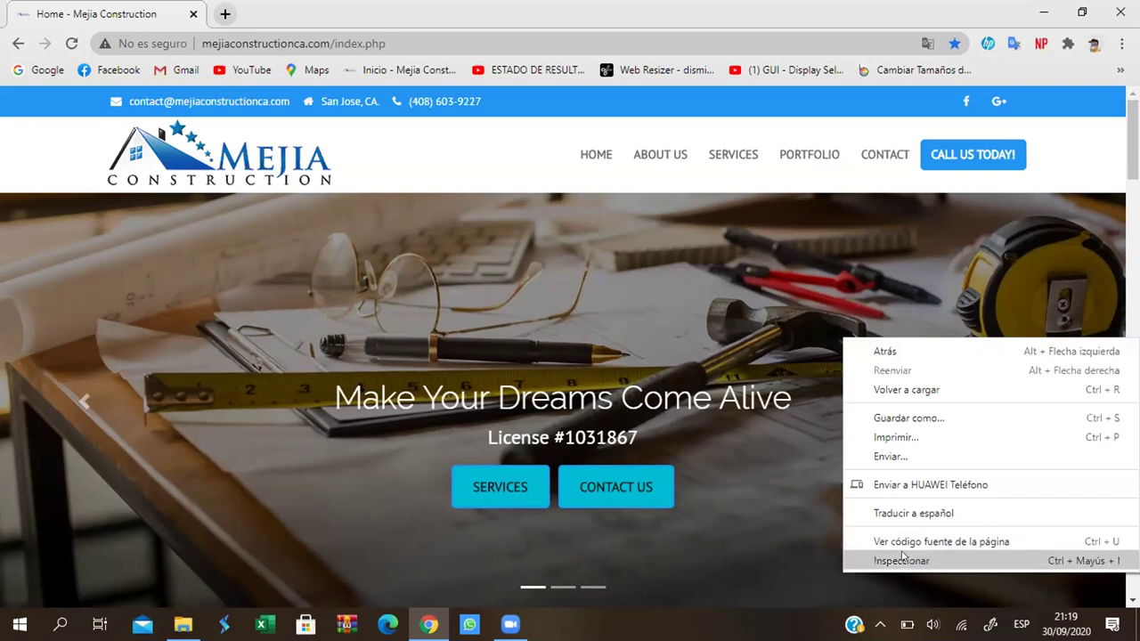
left_click(1000, 171)
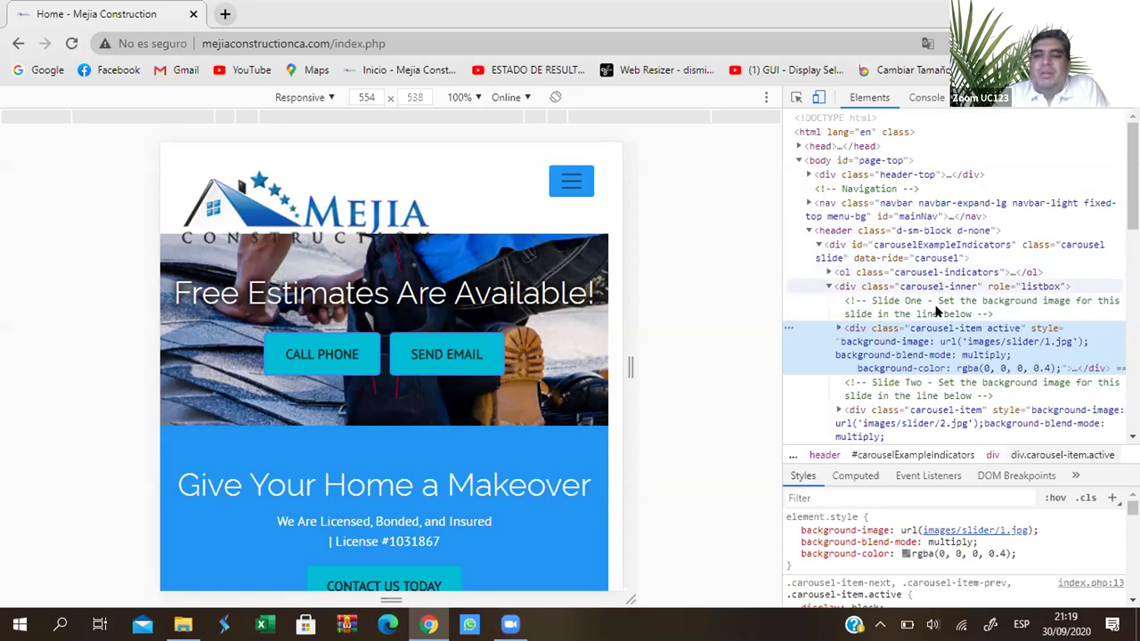
scroll(929, 298, "down", 1)
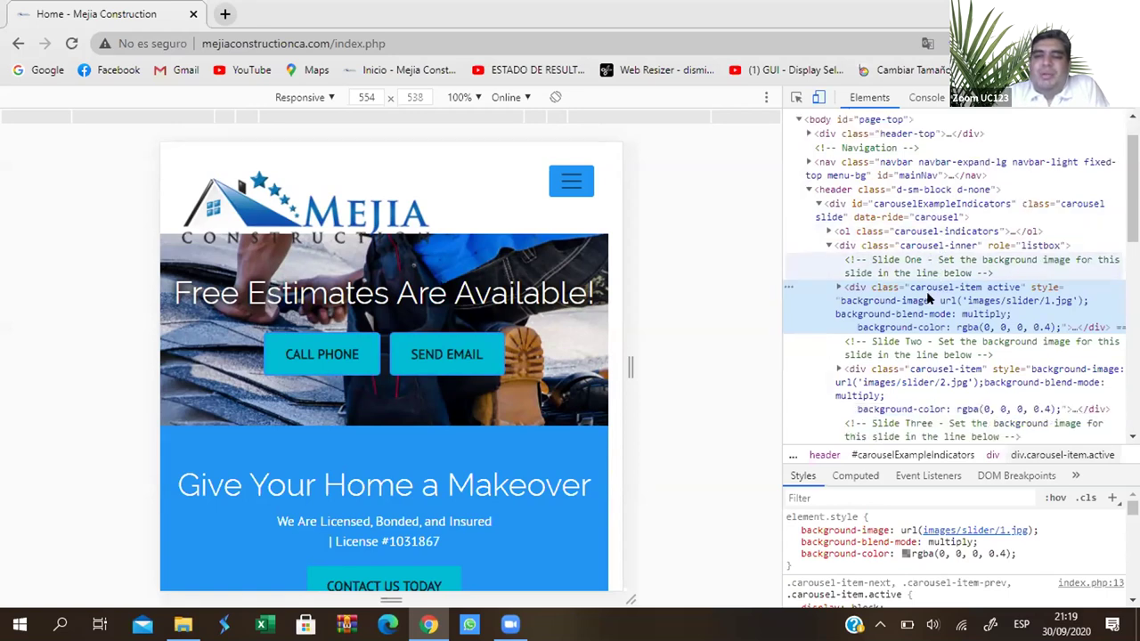
scroll(928, 294, "down", 3)
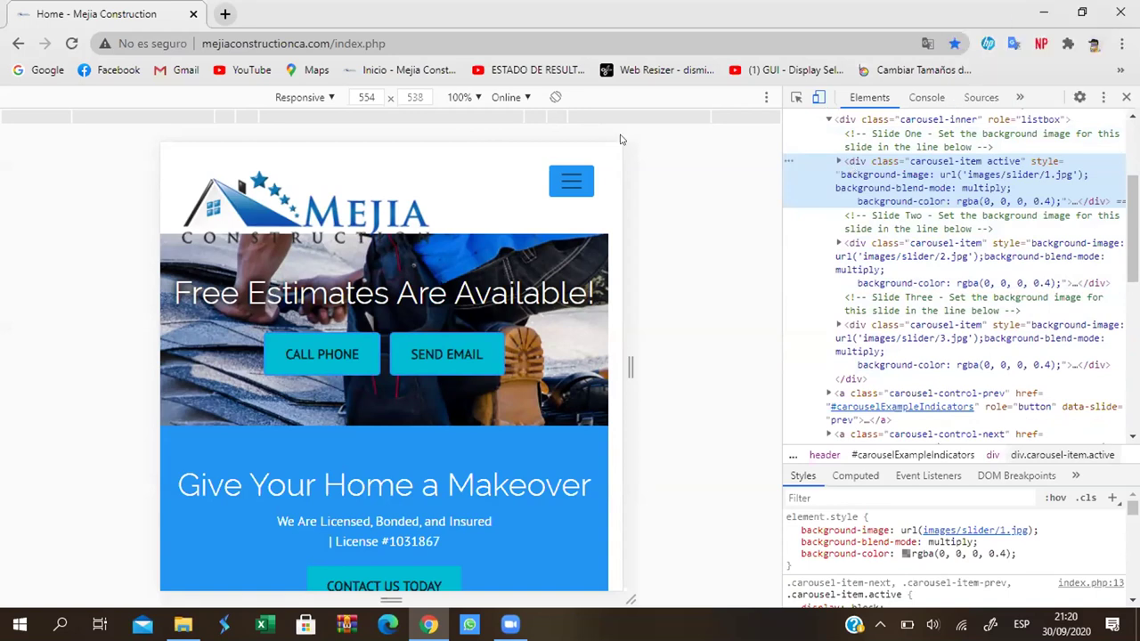
Scroll the 554 × 538 responsive preview to review the mobile layout
scroll(503, 329, "down", 2)
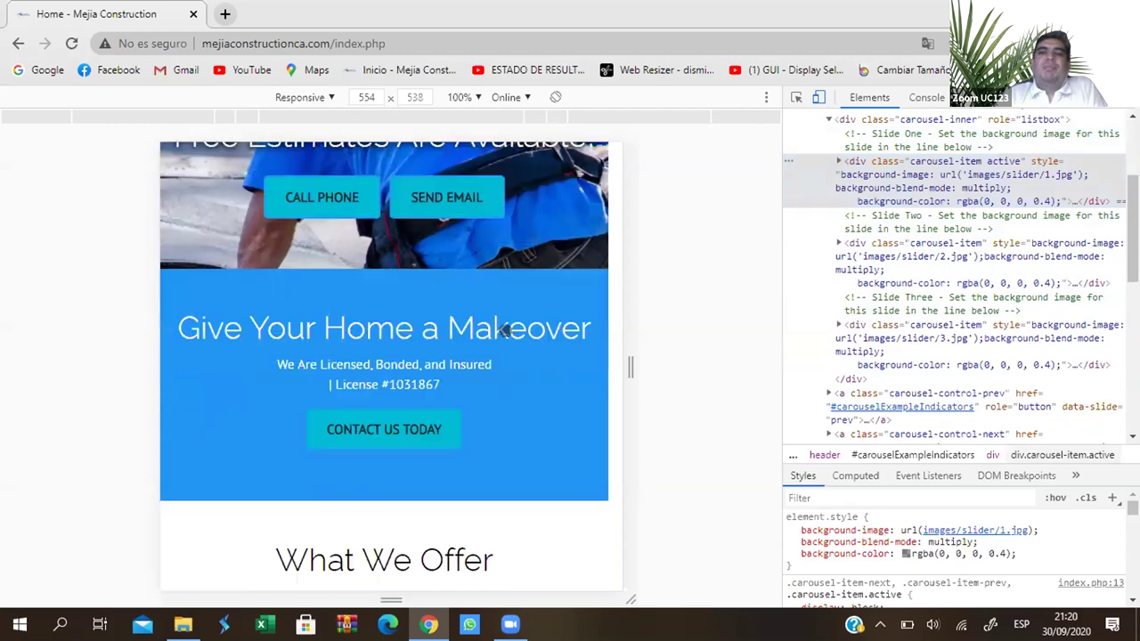
scroll(505, 313, "down", 3)
scroll(505, 313, "down", 5)
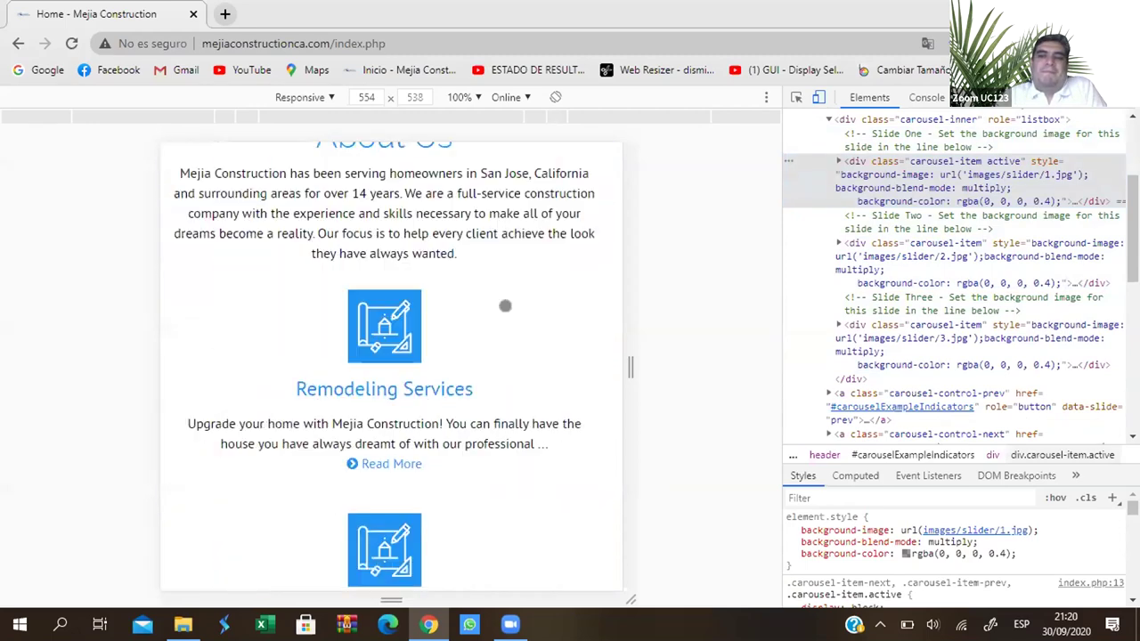
scroll(505, 312, "up", 4)
scroll(505, 307, "up", 4)
scroll(505, 306, "down", 2)
scroll(504, 305, "up", 1)
scroll(504, 304, "down", 1)
scroll(504, 305, "up", 3)
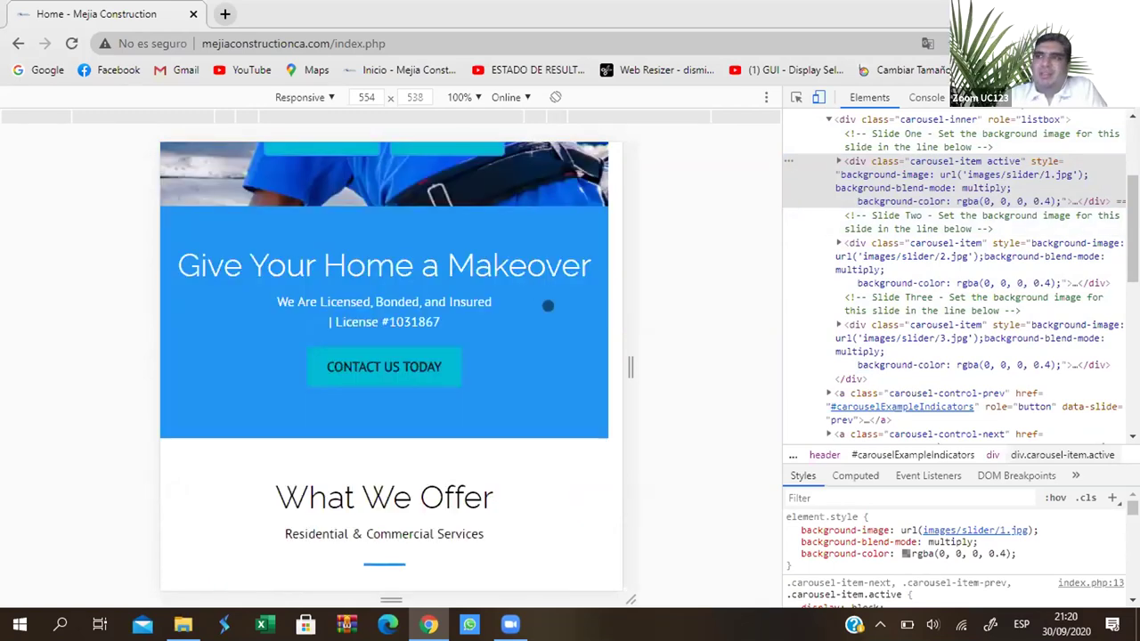
scroll(579, 311, "up", 3)
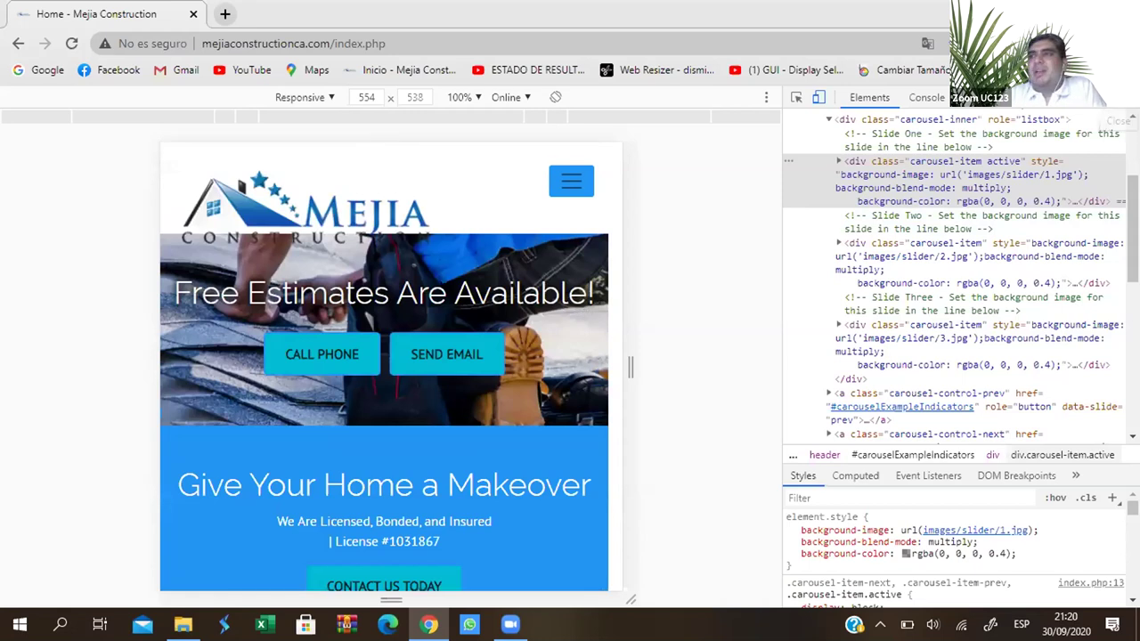
Close DevTools and scroll the full-width desktop homepage down and back up
left_click(1126, 97)
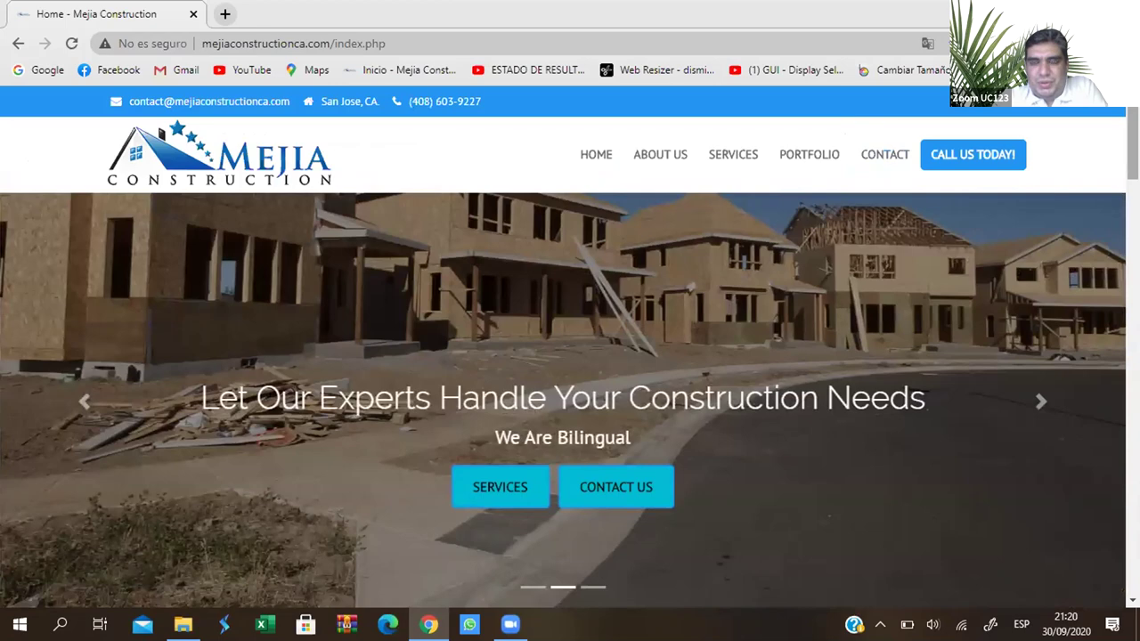
scroll(570, 348, "down", 1)
scroll(570, 347, "down", 1)
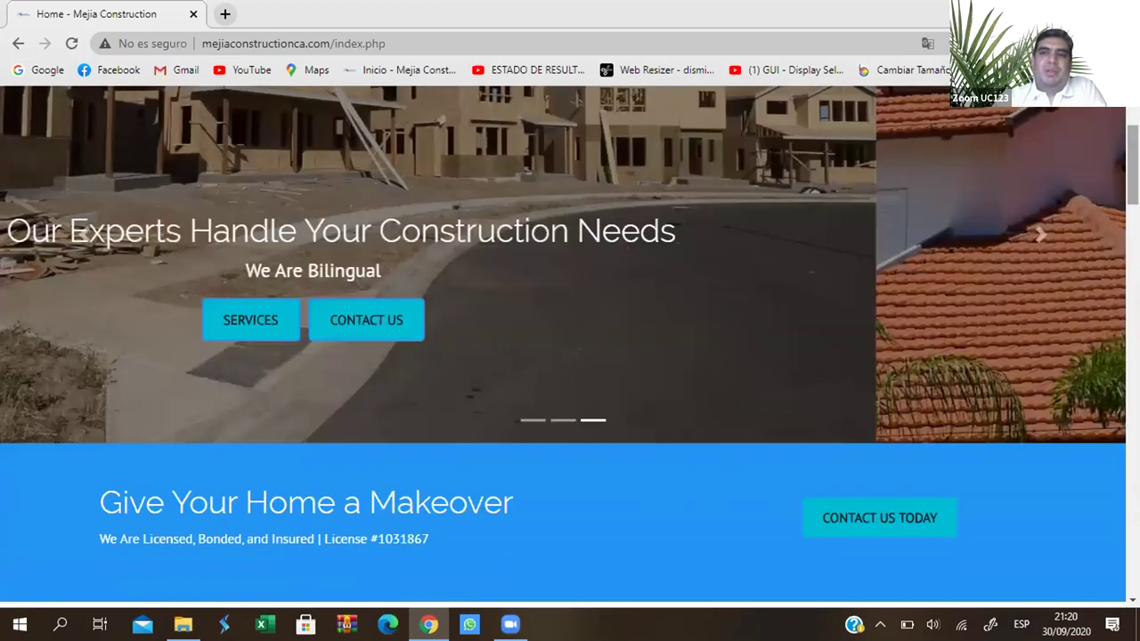
scroll(570, 347, "up", 2)
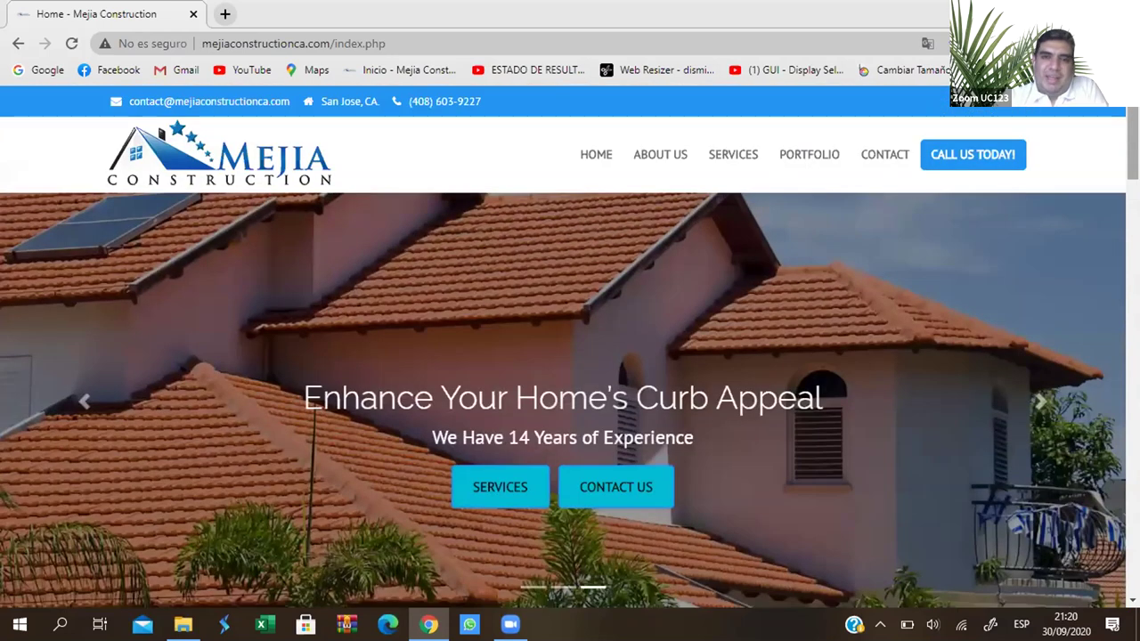